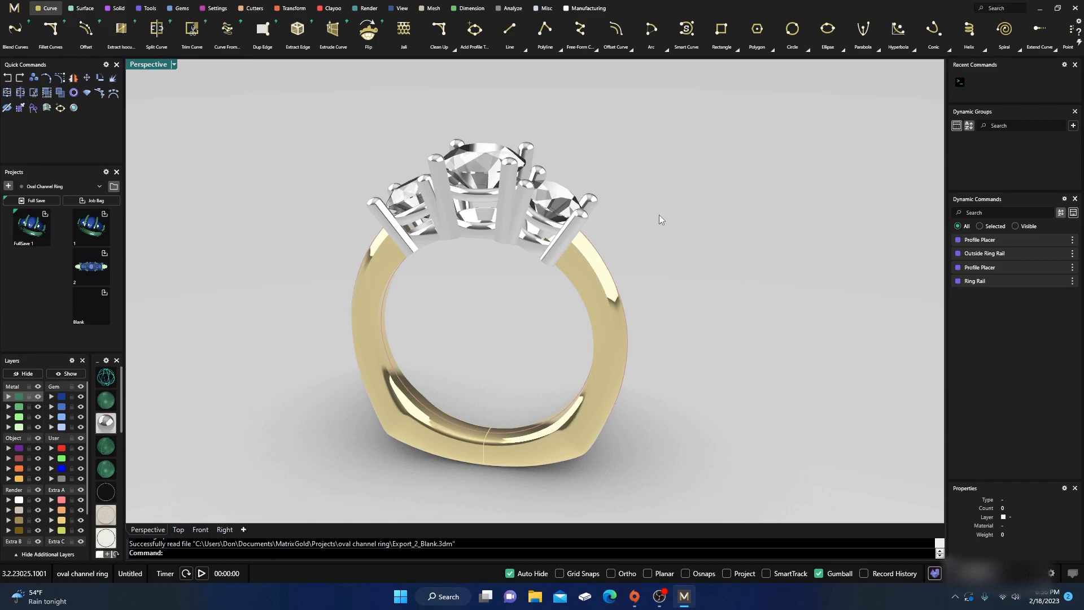
Examine the finished three-stone ring from several angles, including the shank and the diamond heads
right_click_drag(659, 215, 605, 228)
right_click_drag(612, 266, 604, 308)
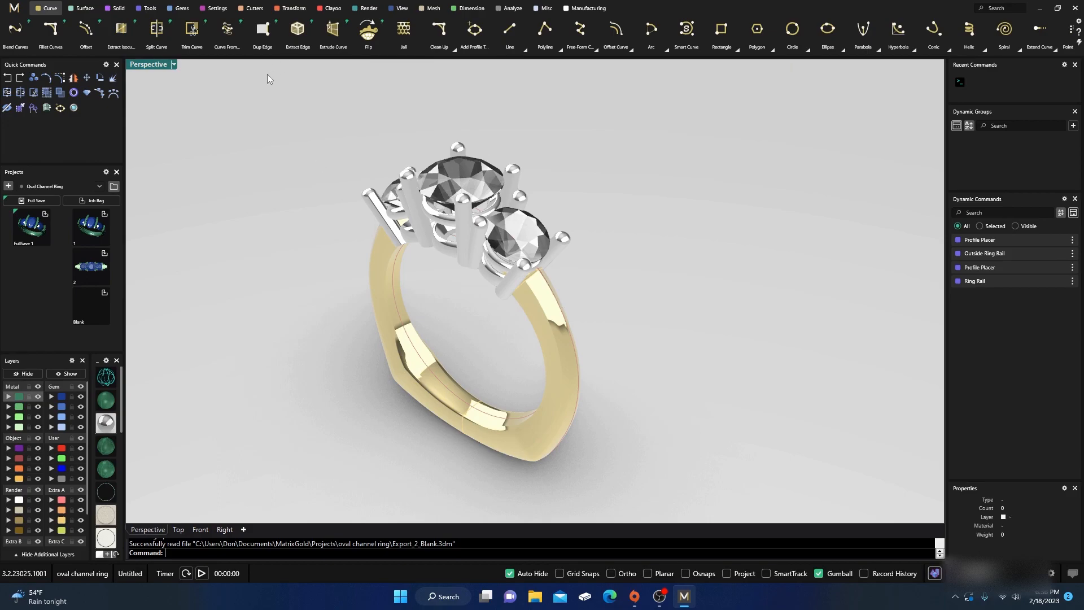
right_click_drag(347, 360, 409, 312)
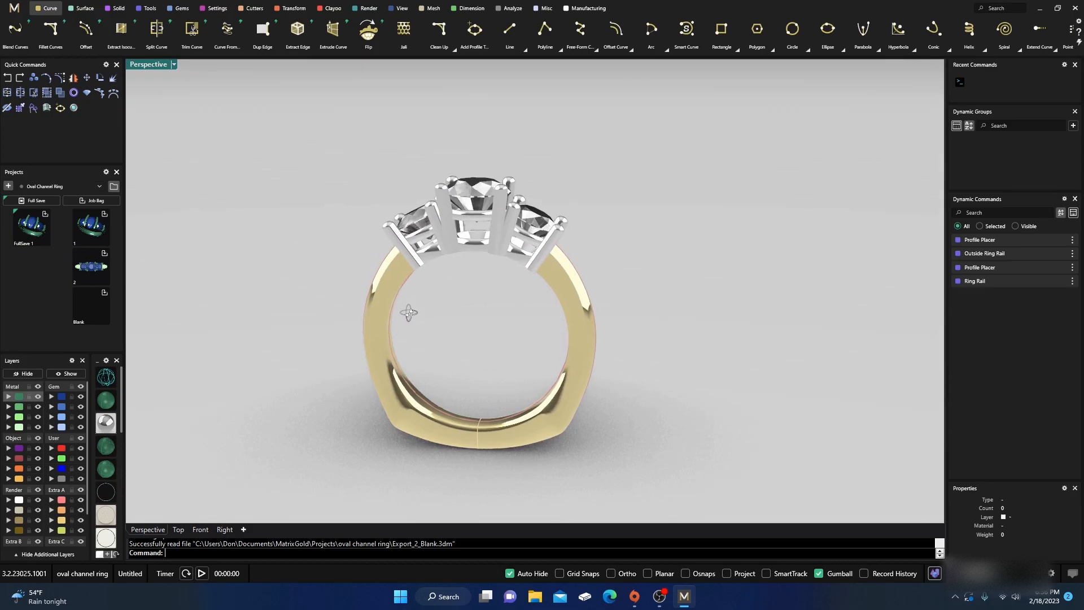
right_click_drag(464, 279, 455, 295)
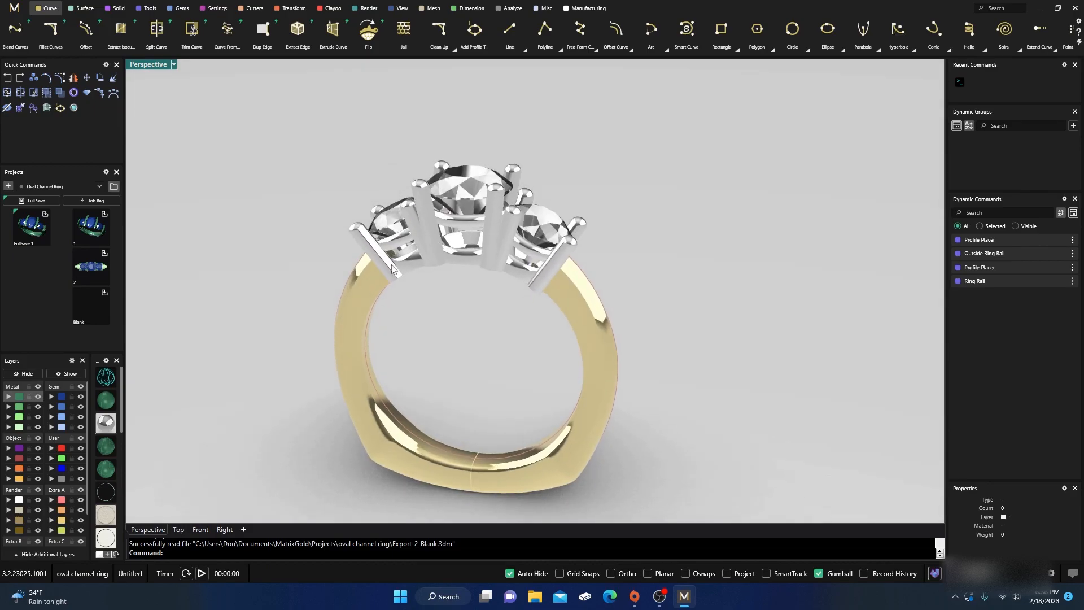
right_click_drag(421, 307, 446, 305)
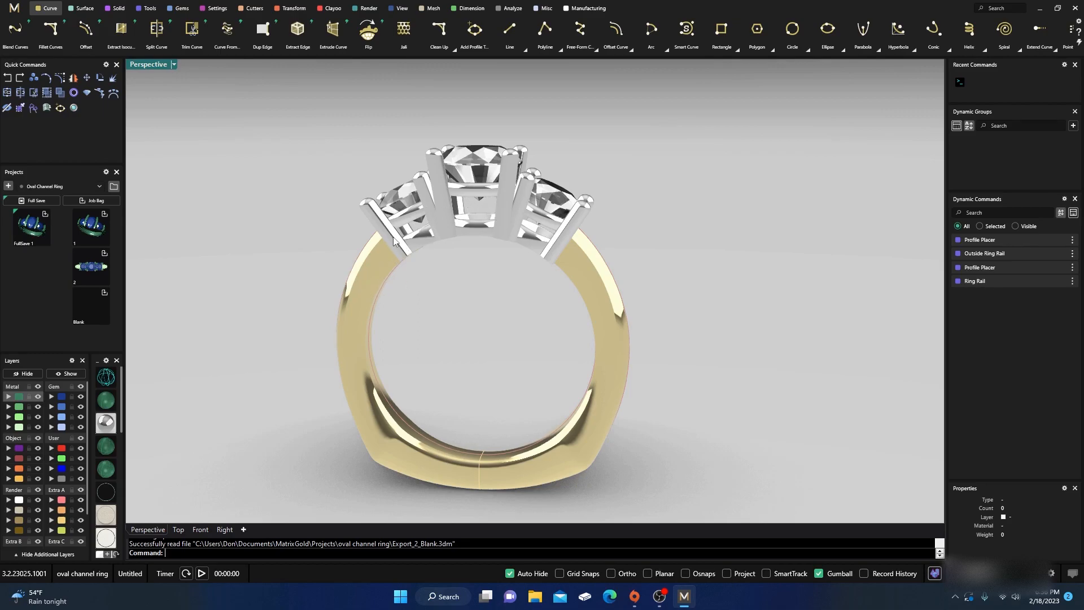
mouse_move(460, 310)
right_mouse_down()
mouse_move(307, 286)
mouse_move(456, 320)
right_mouse_up()
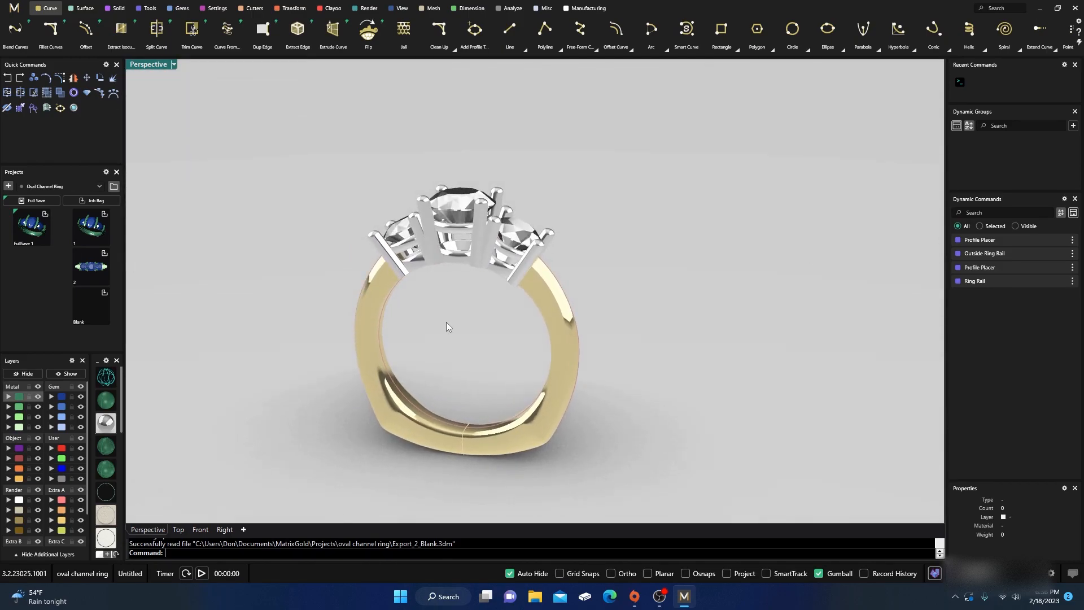
right_click_drag(446, 322, 485, 313)
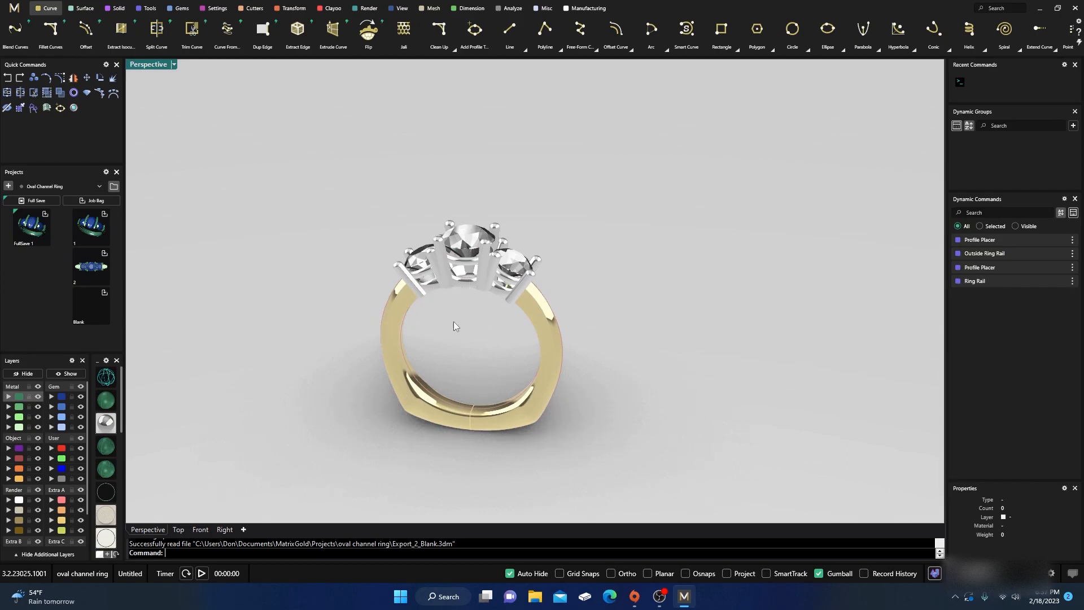
right_click_drag(442, 325, 462, 333)
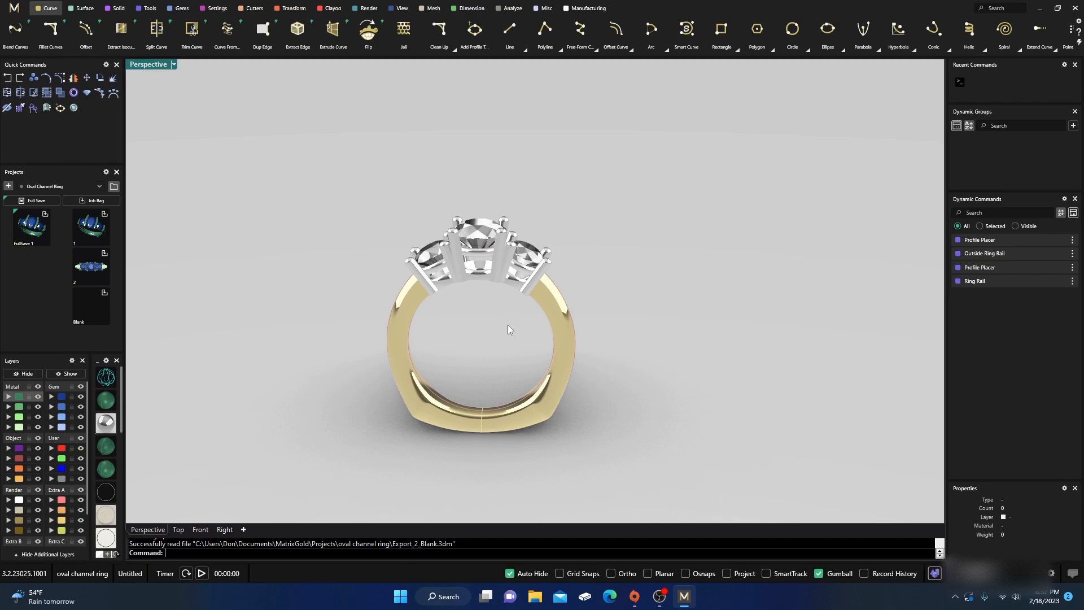
right_click_drag(446, 324, 495, 290)
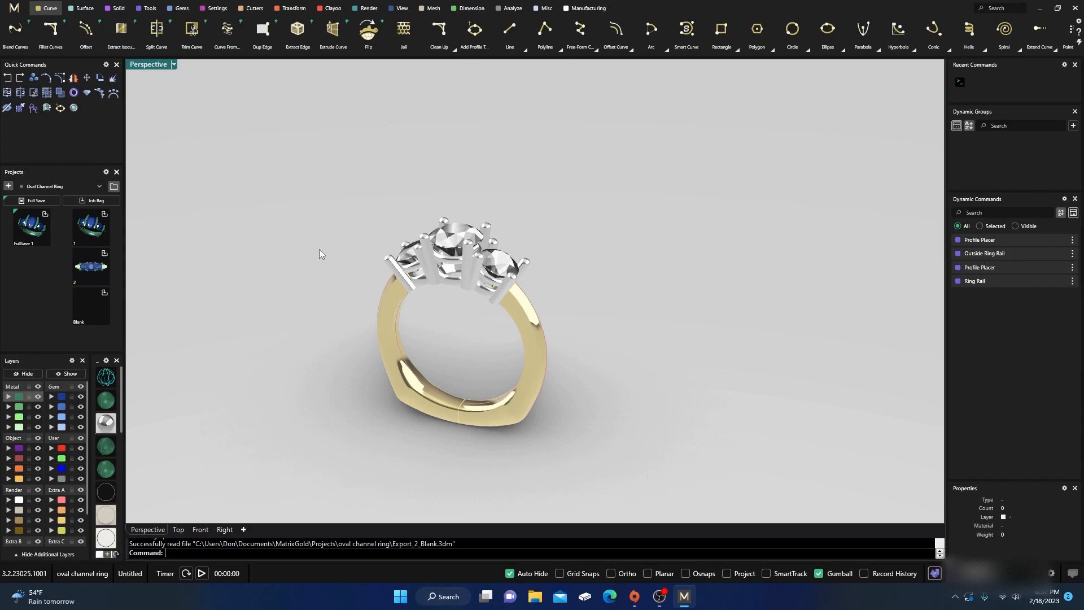
Delete the entire ring model and start a new file without saving the changes
left_click_drag(317, 191, 615, 487)
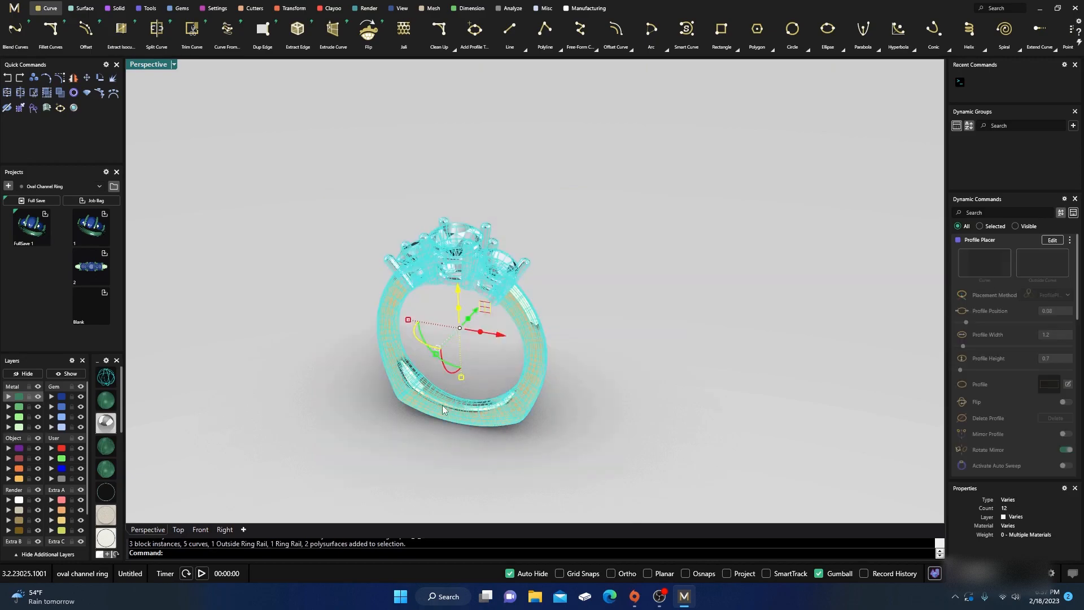
key("Delete")
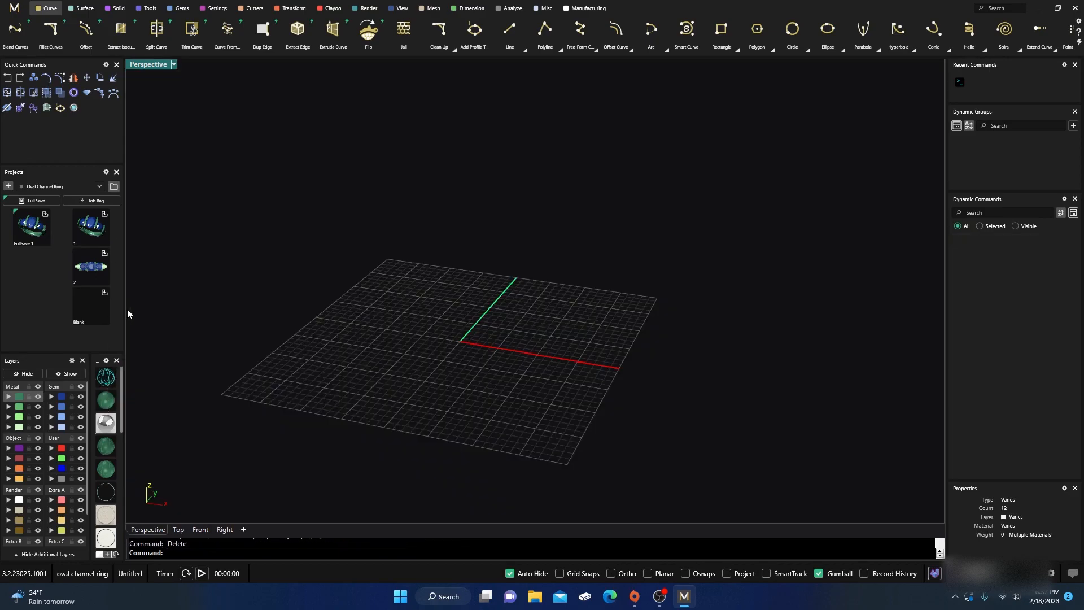
left_click(15, 9)
left_click(61, 40)
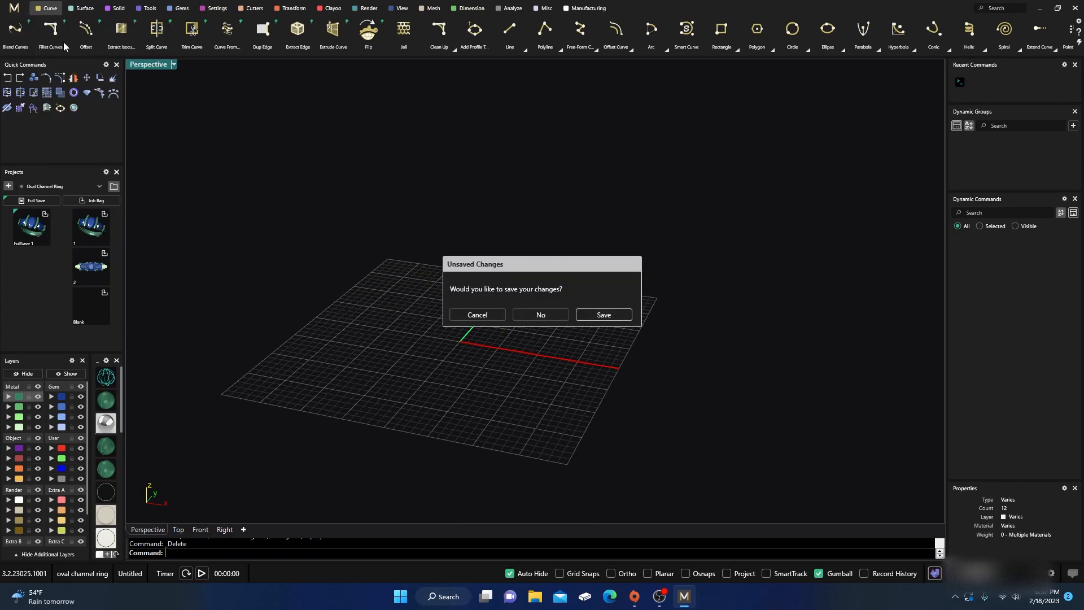
left_click(543, 315)
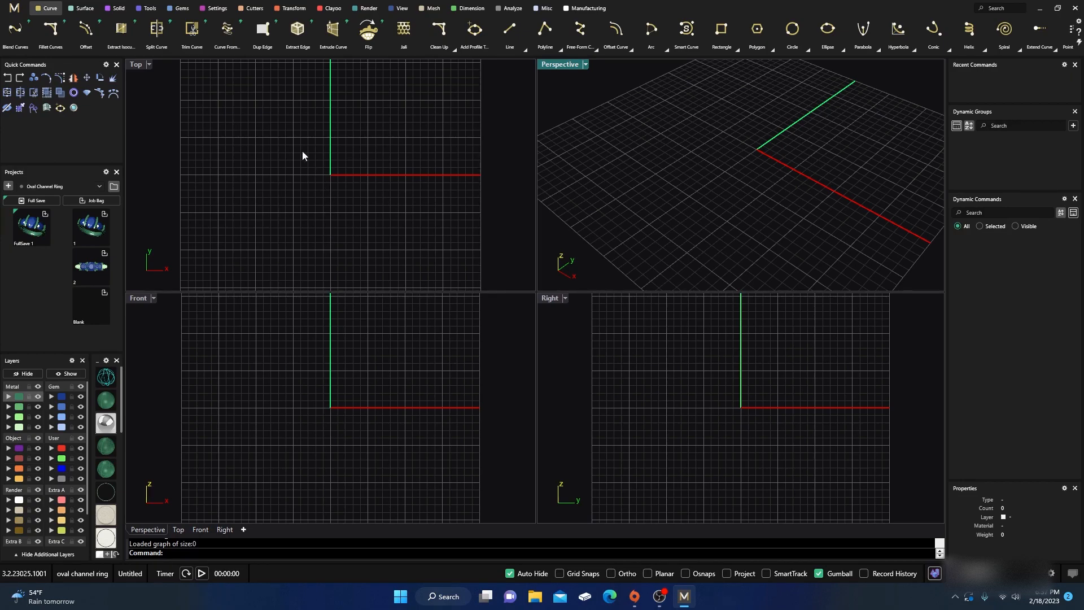
Create a ring rail in US size 7
left_click(146, 9)
left_click(262, 29)
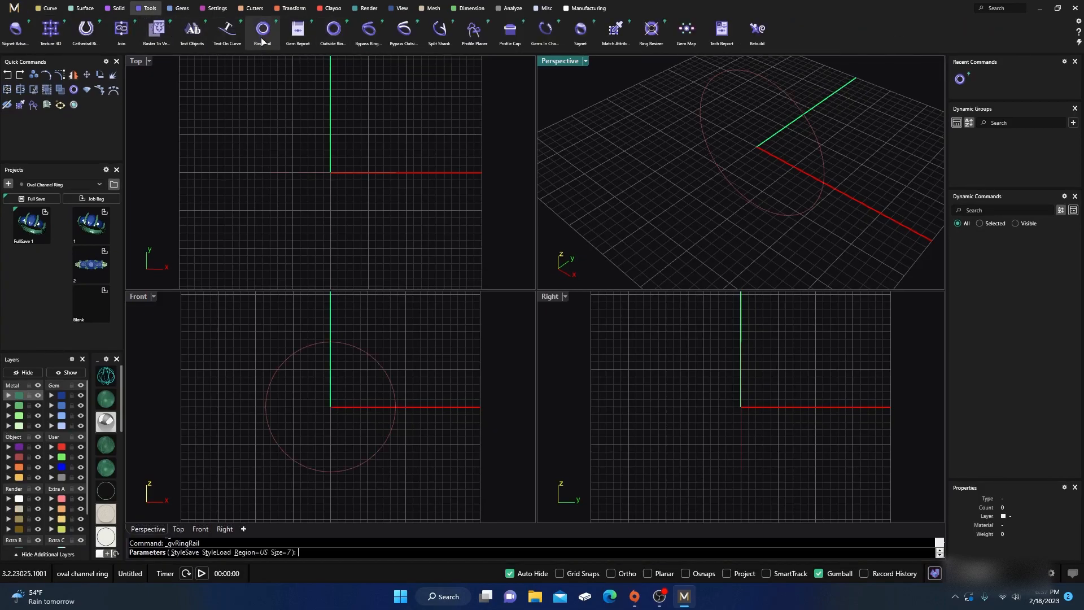
right_click(344, 246)
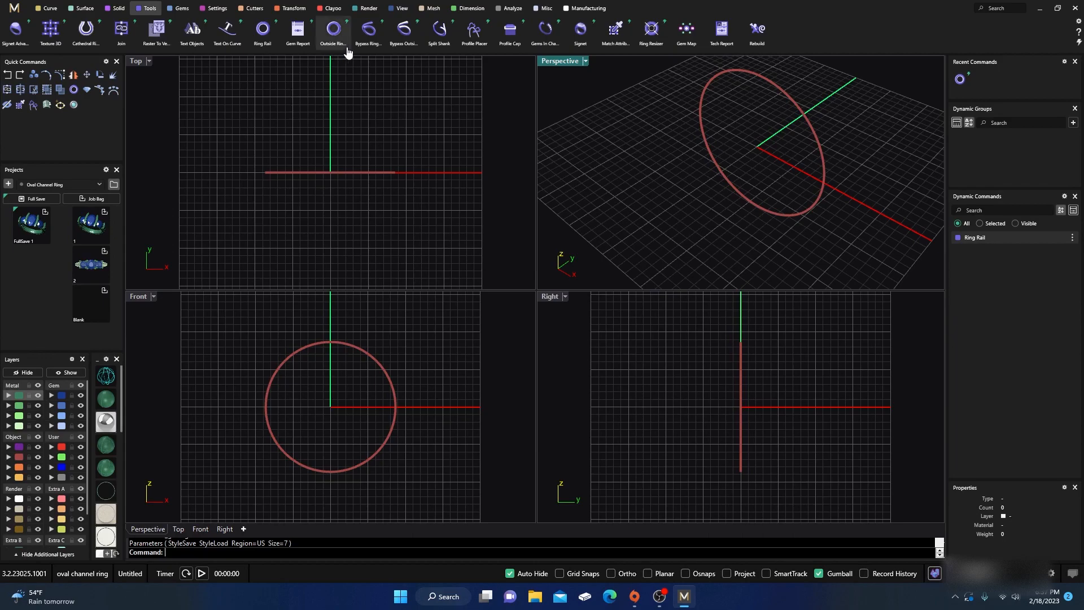
Place a single round diamond at the top of the ring rail with a Z offset of 5 mm
left_click(174, 9)
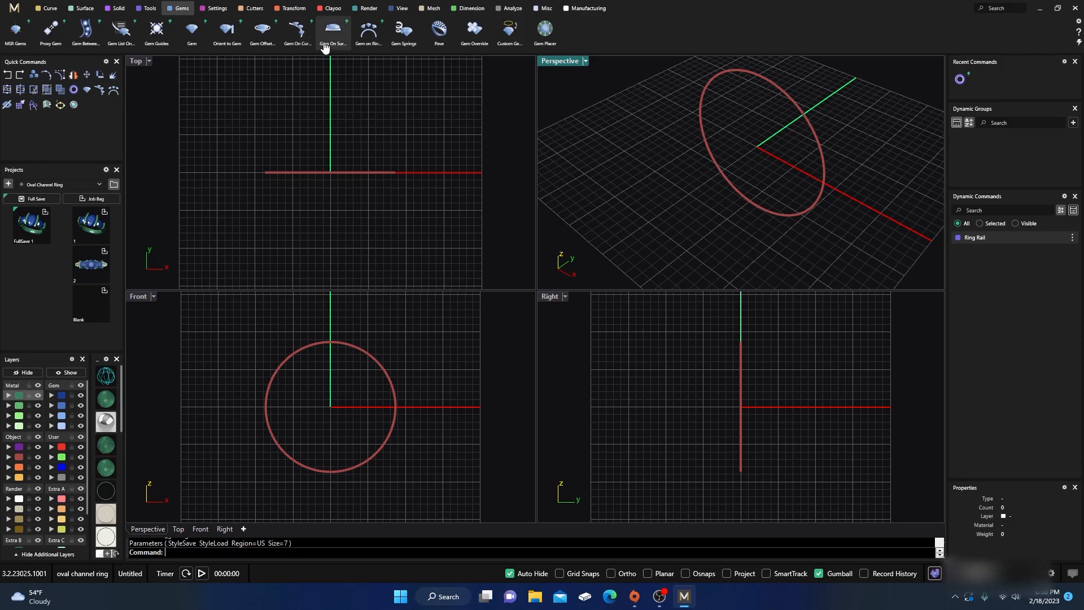
left_click(368, 31)
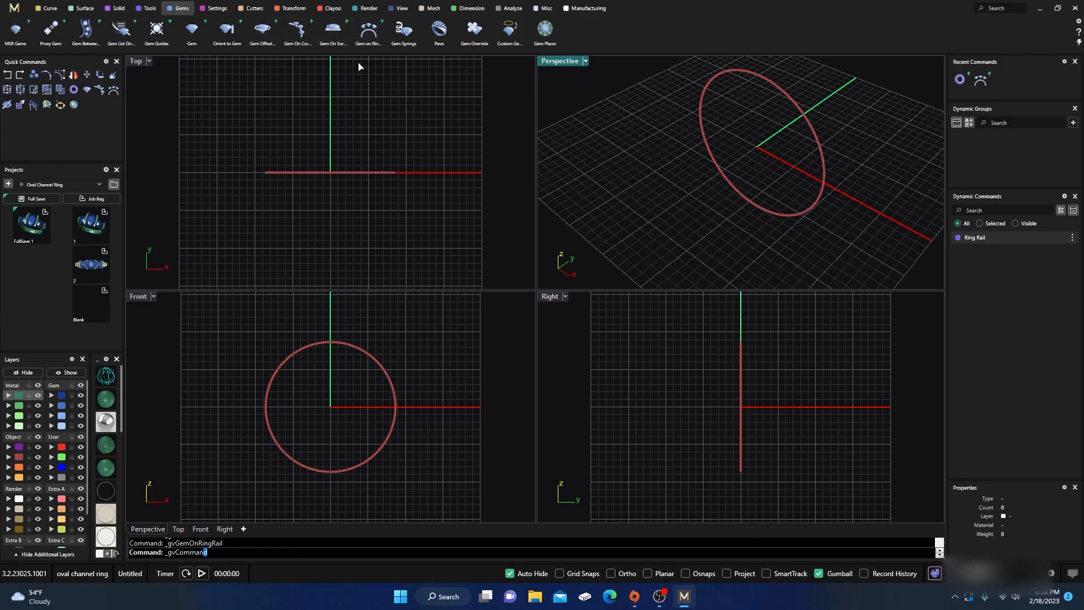
right_click_drag(420, 357, 413, 377)
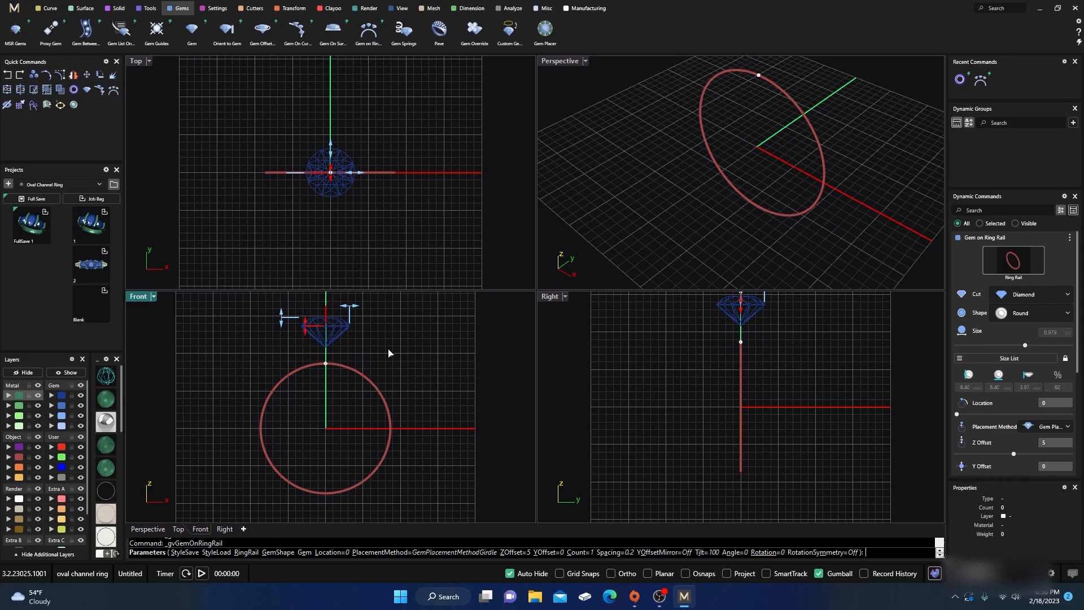
key("Return")
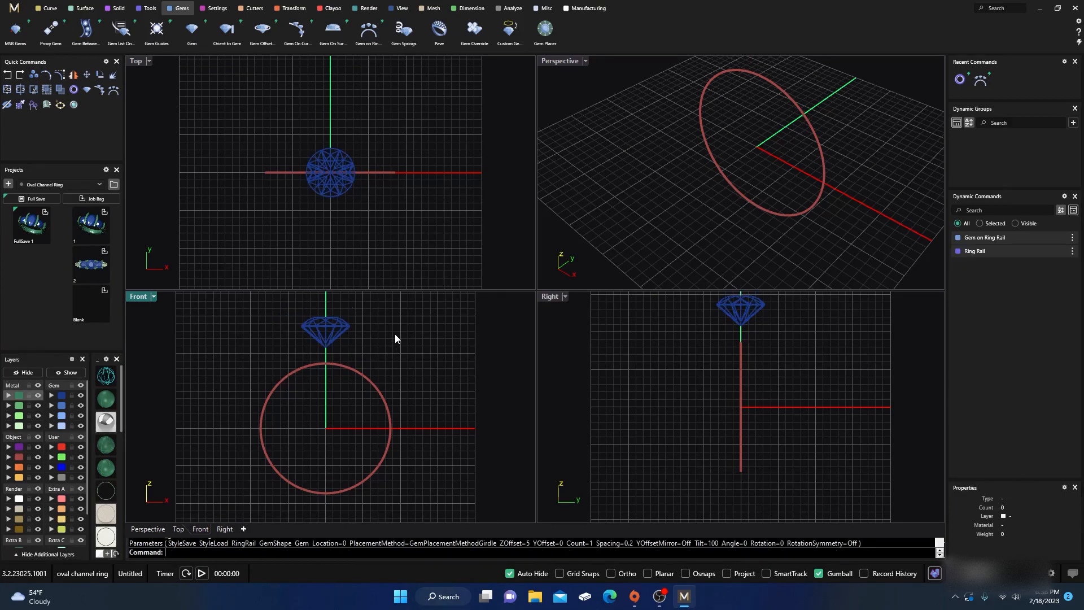
Start a second Gem on Ring Rail set with a count of 2 and a spacing of 4 for the side diamonds
left_click(369, 43)
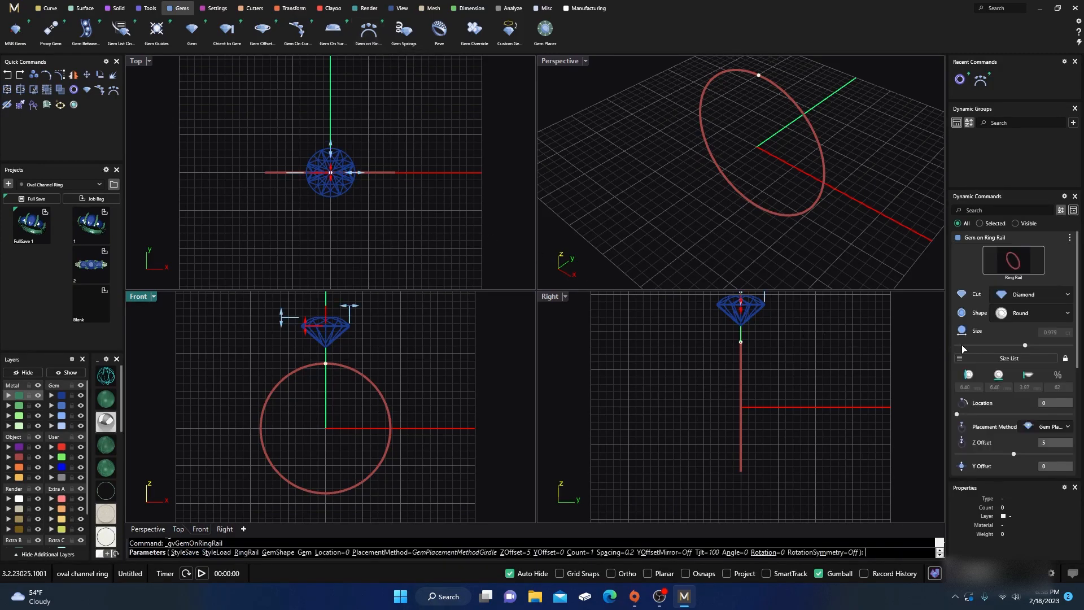
scroll(963, 350, "down", 1)
scroll(964, 350, "down", 3)
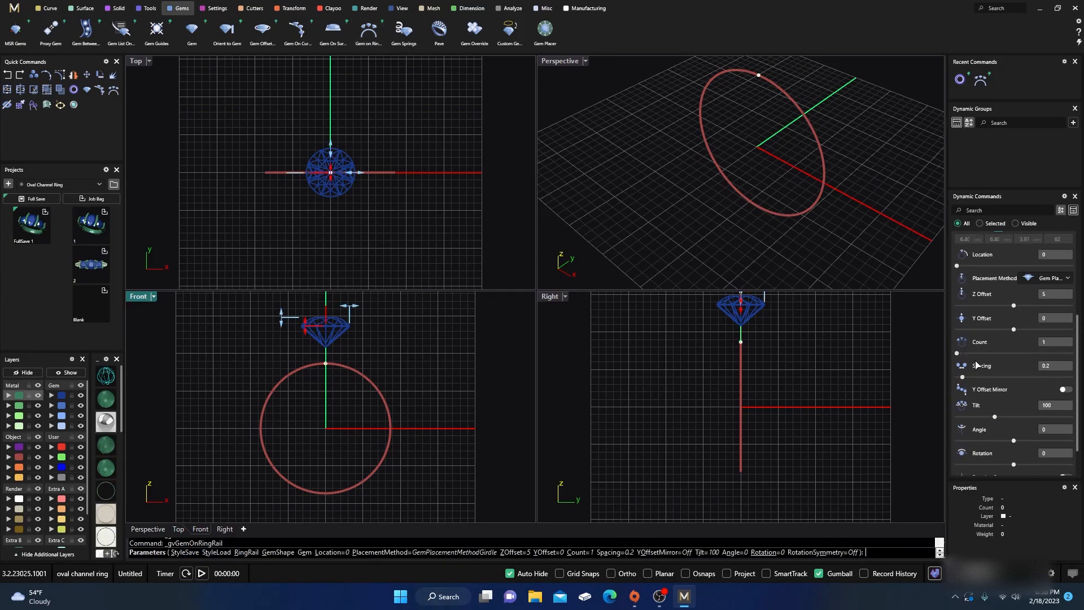
left_click(970, 352)
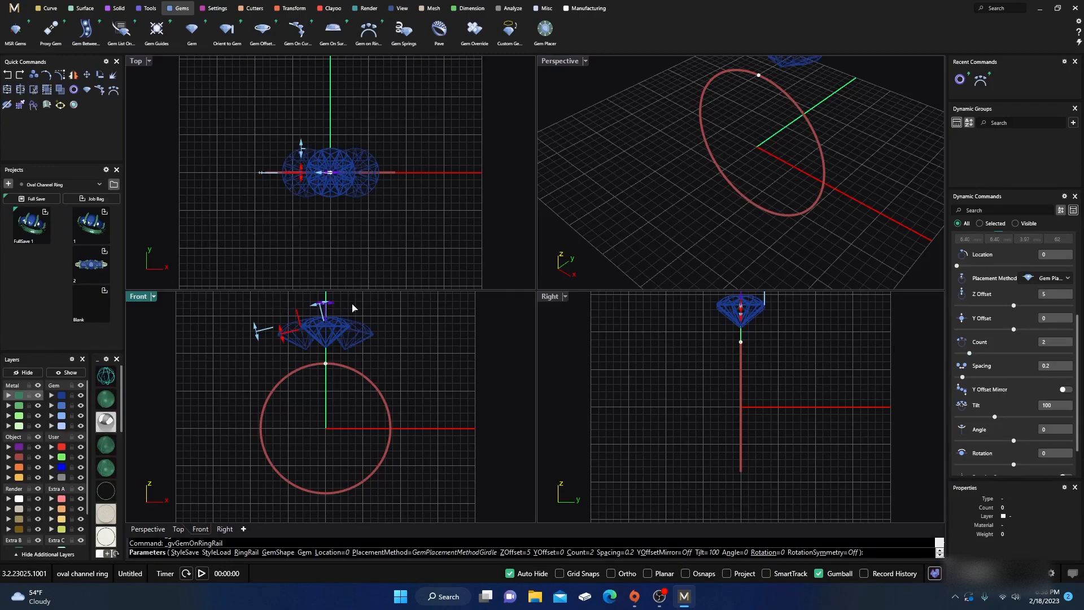
left_click_drag(324, 306, 279, 323)
Make the two side diamonds smaller than the centre diamond and set their Z offset to 5.2 mm
scroll(282, 340, "up", 4)
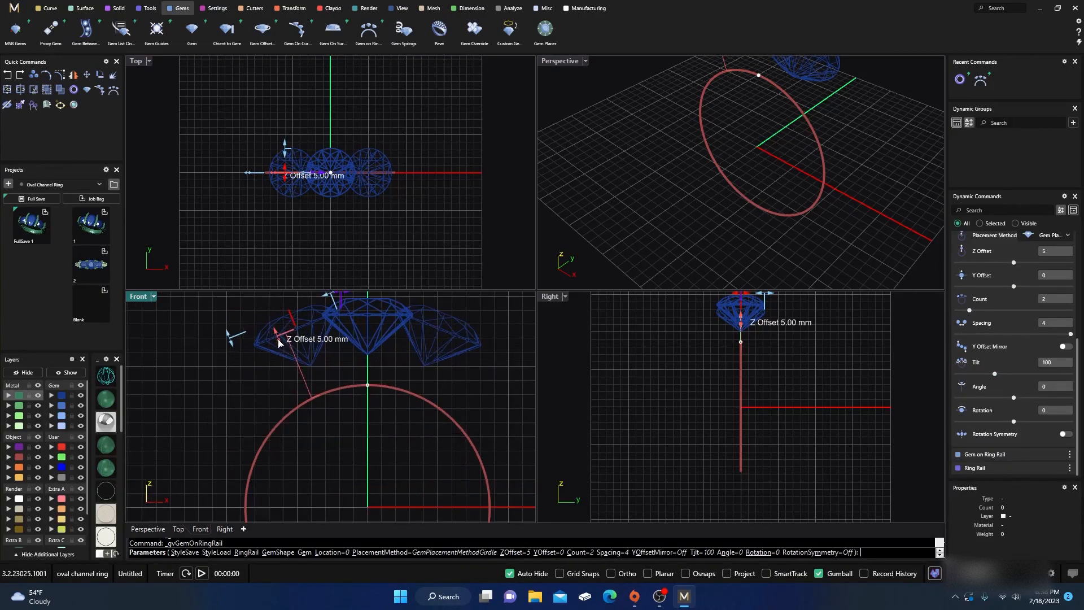
right_click_drag(288, 392, 278, 419)
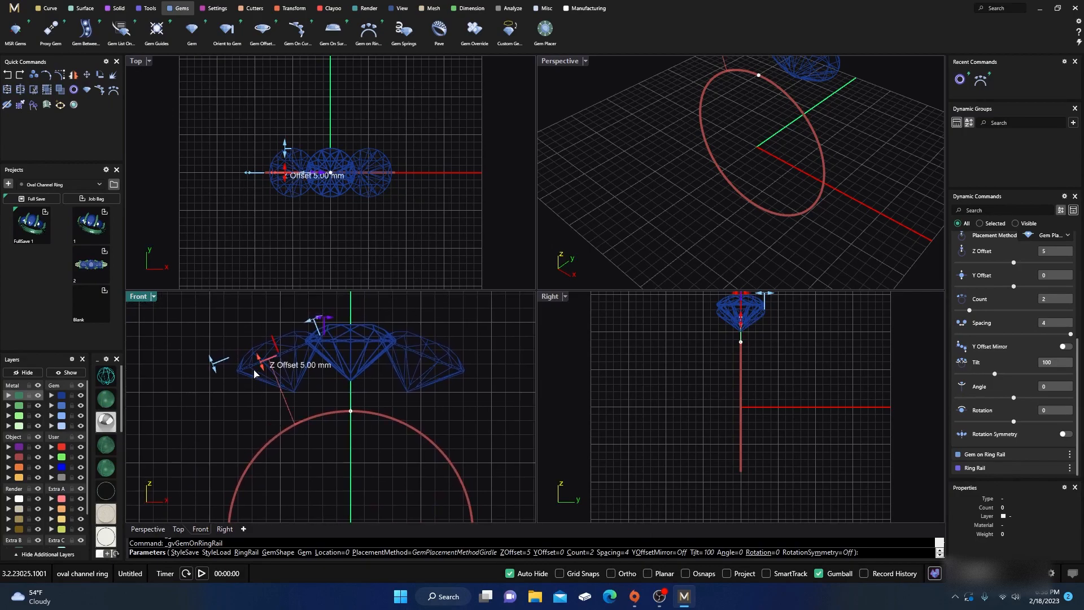
mouse_move(313, 323)
left_mouse_down()
mouse_move(301, 328)
mouse_move(308, 318)
left_mouse_up()
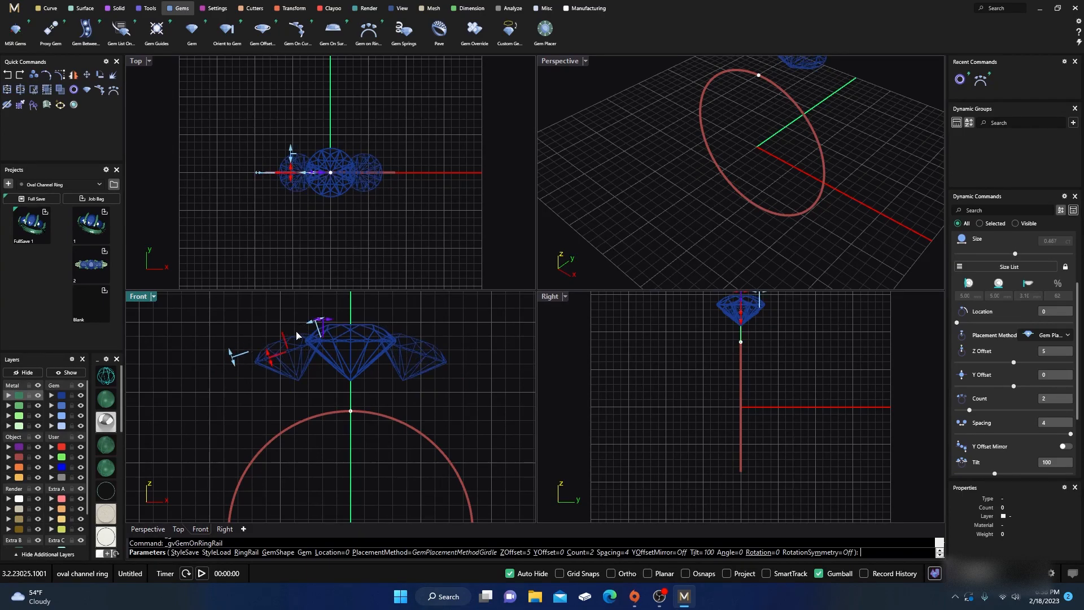
left_click_drag(271, 360, 271, 356)
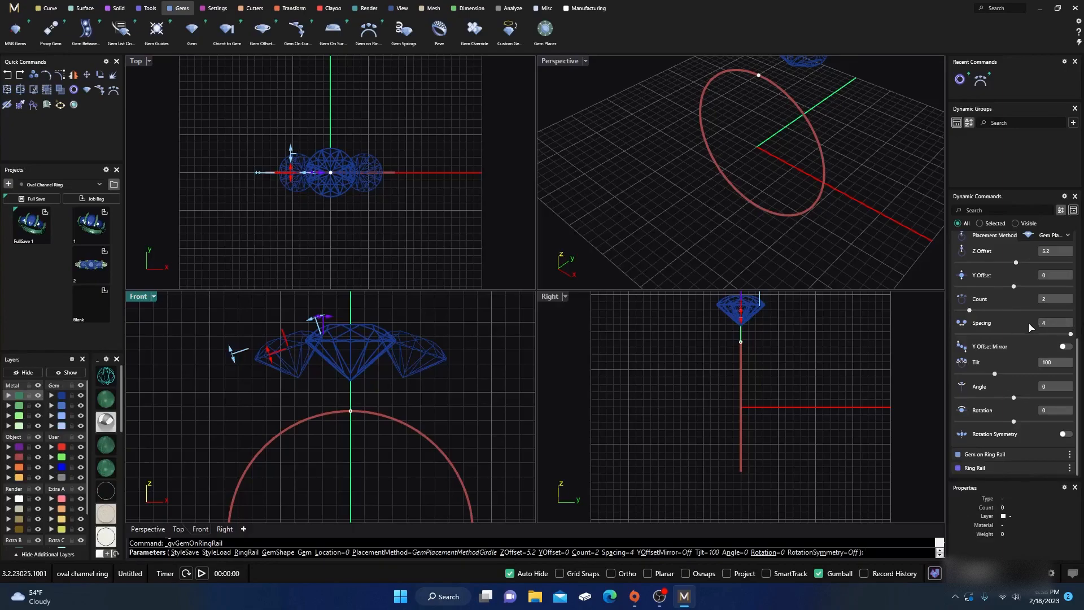
Set the spacing between the two side diamonds to 6.5
left_click(1047, 326)
key("Tab")
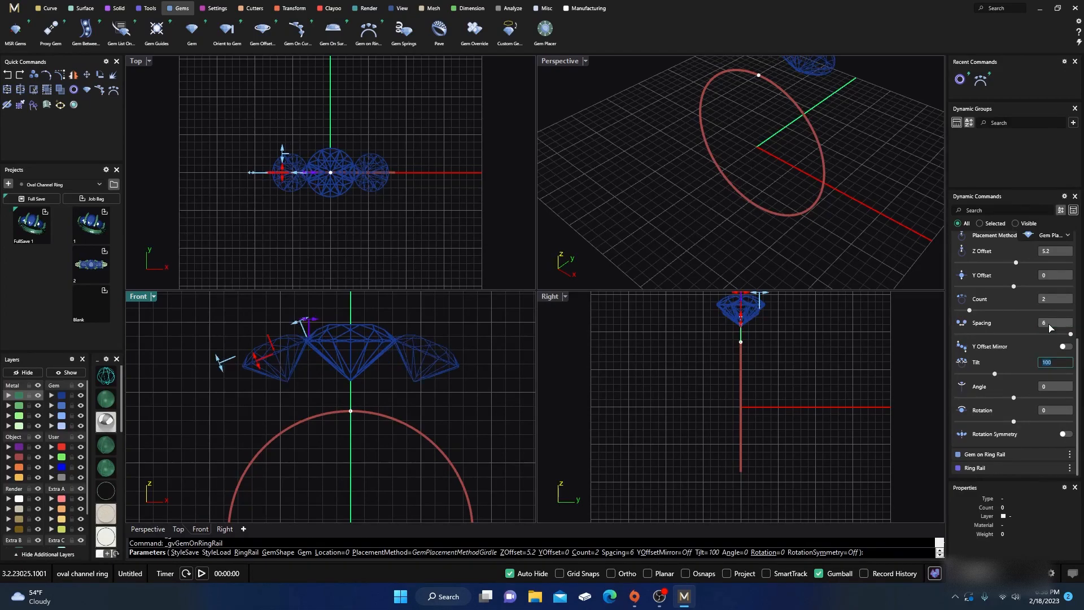
left_click(1048, 325)
type(".5")
key("Tab")
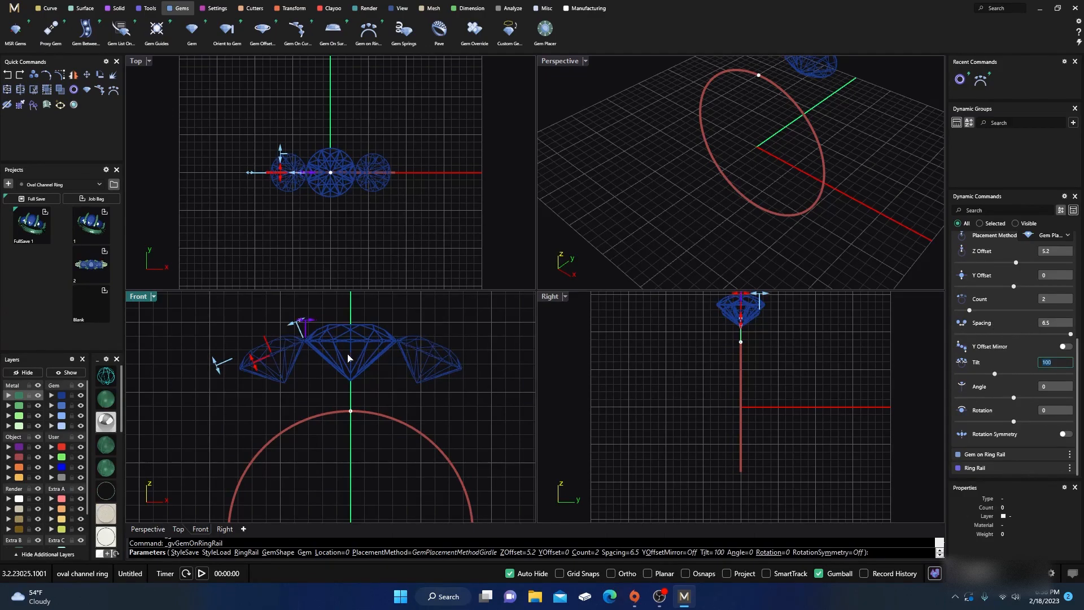
Lower the side diamonds toward the ring rail to a Z offset of 3.6 mm and finish placing them
right_click_drag(334, 397, 338, 385)
scroll(339, 385, "up", 2)
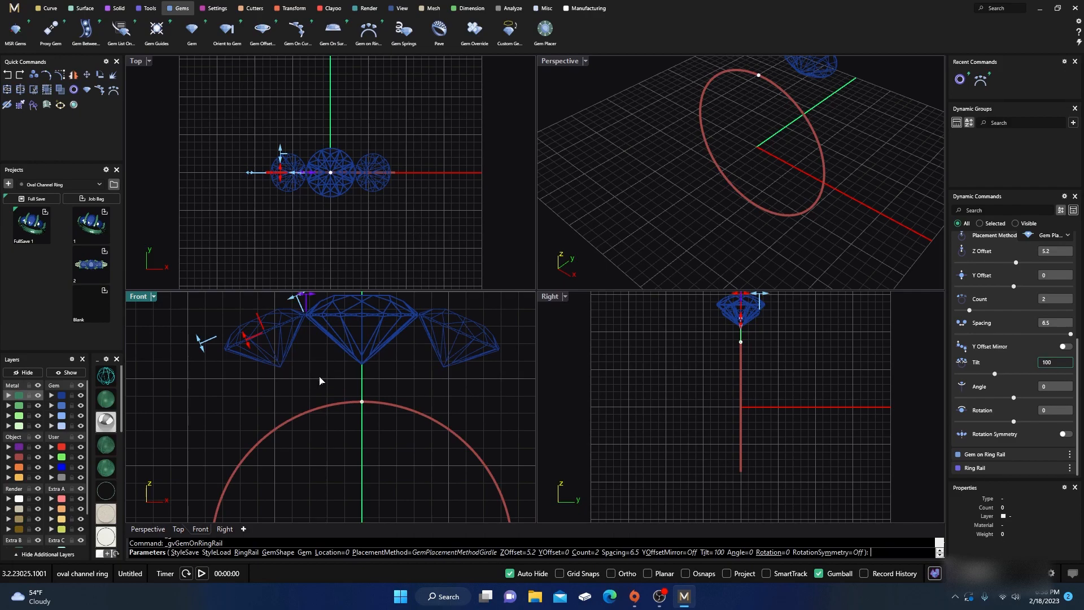
left_click_drag(246, 343, 260, 372)
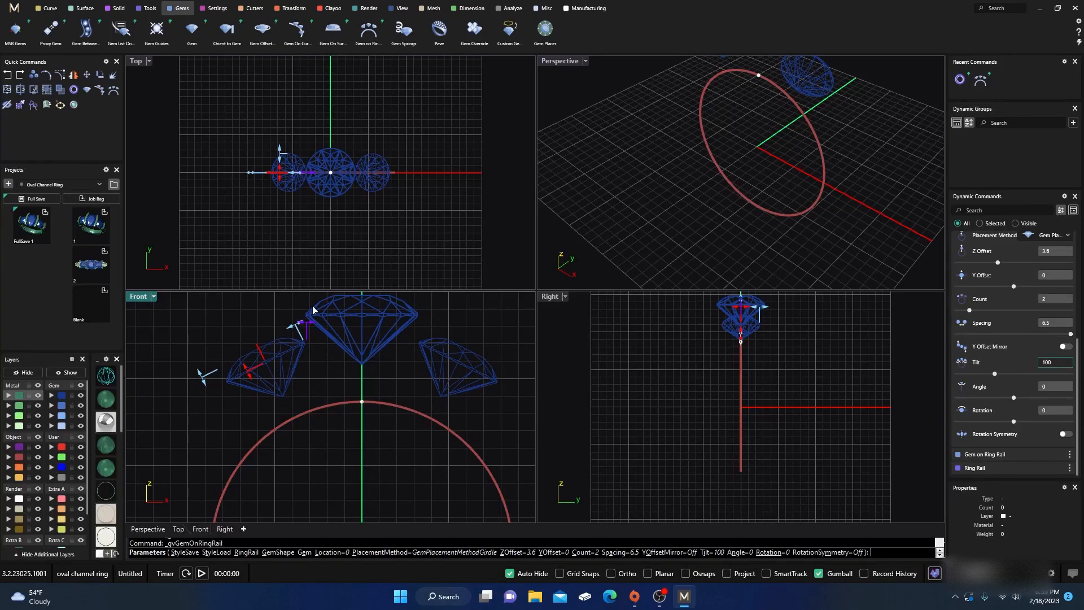
key("Return")
Add a prong head to the centre diamond with an overall height of 5.9 mm and an angle of 9 degrees
left_click(350, 305)
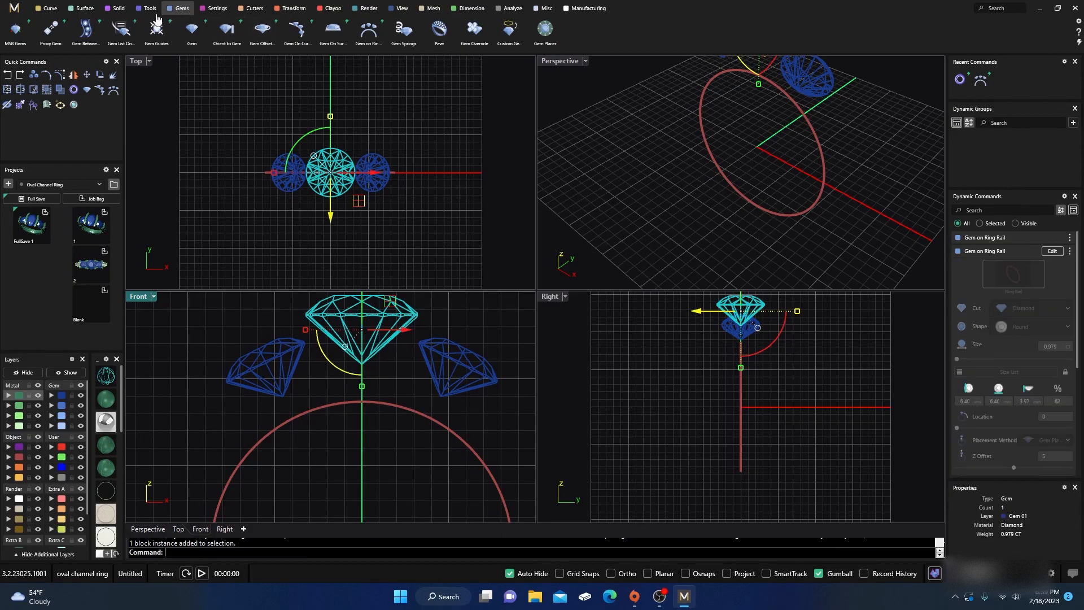
left_click(217, 8)
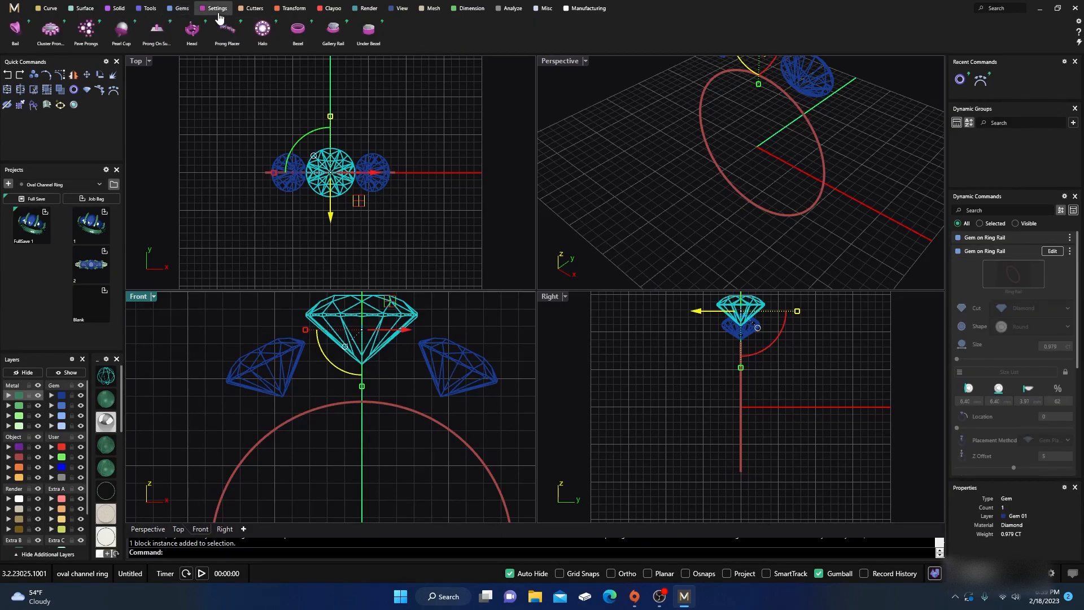
left_click(192, 29)
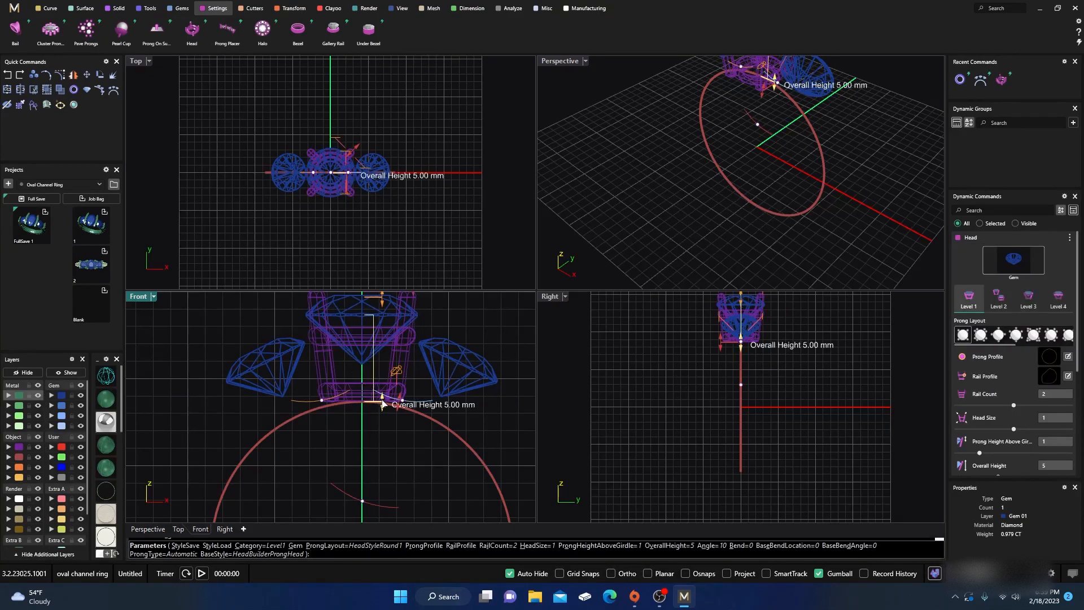
left_click_drag(382, 404, 379, 421)
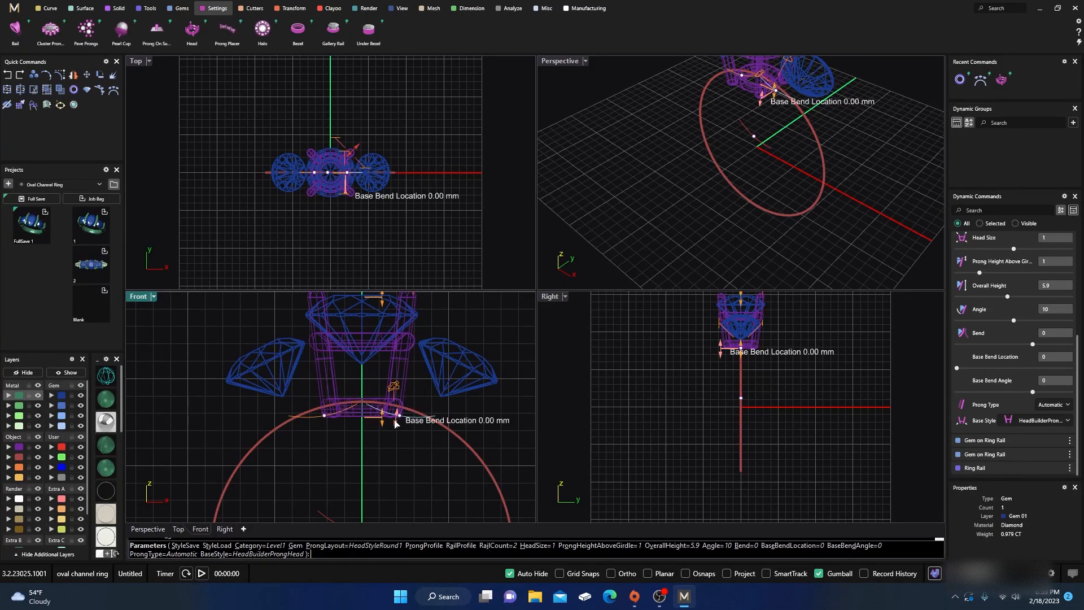
left_click_drag(400, 417, 400, 418)
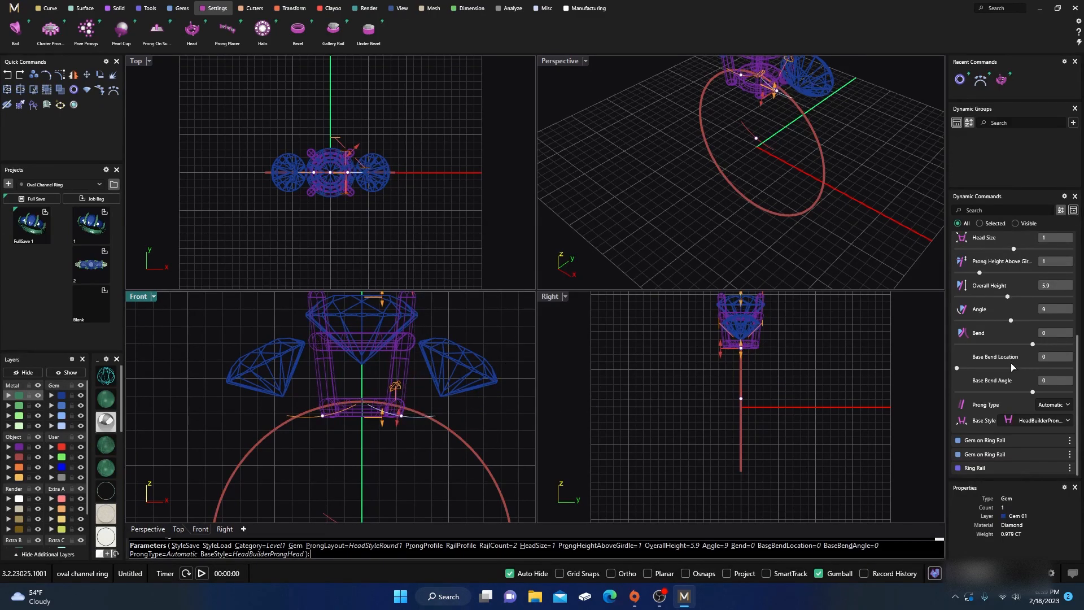
Set the height of the centre head's lower rail to 2.4 mm
scroll(1012, 372, "up", 3)
scroll(1011, 372, "up", 1)
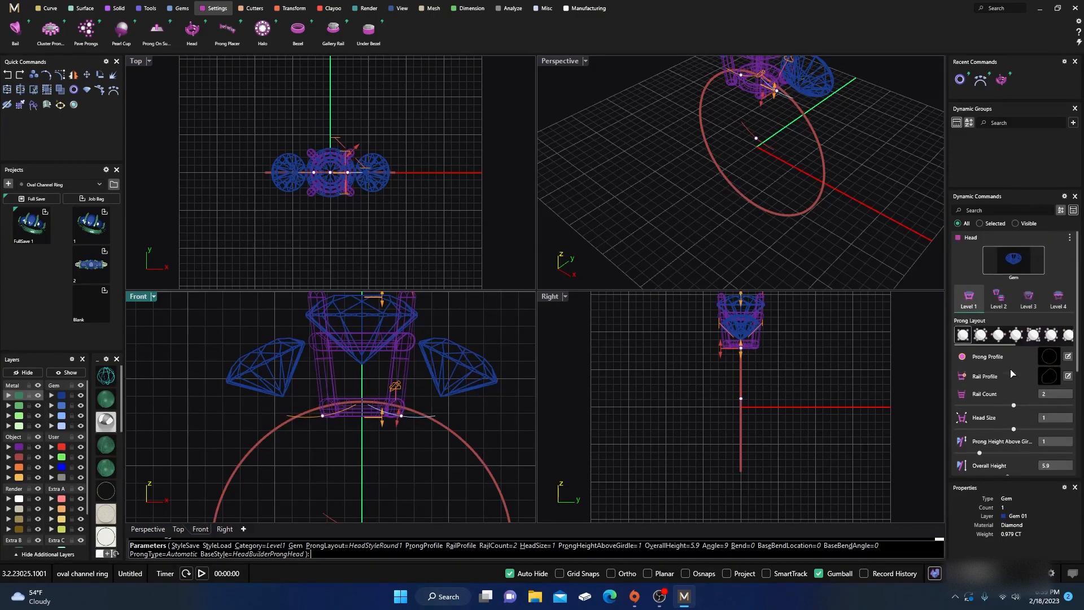
left_click(1030, 302)
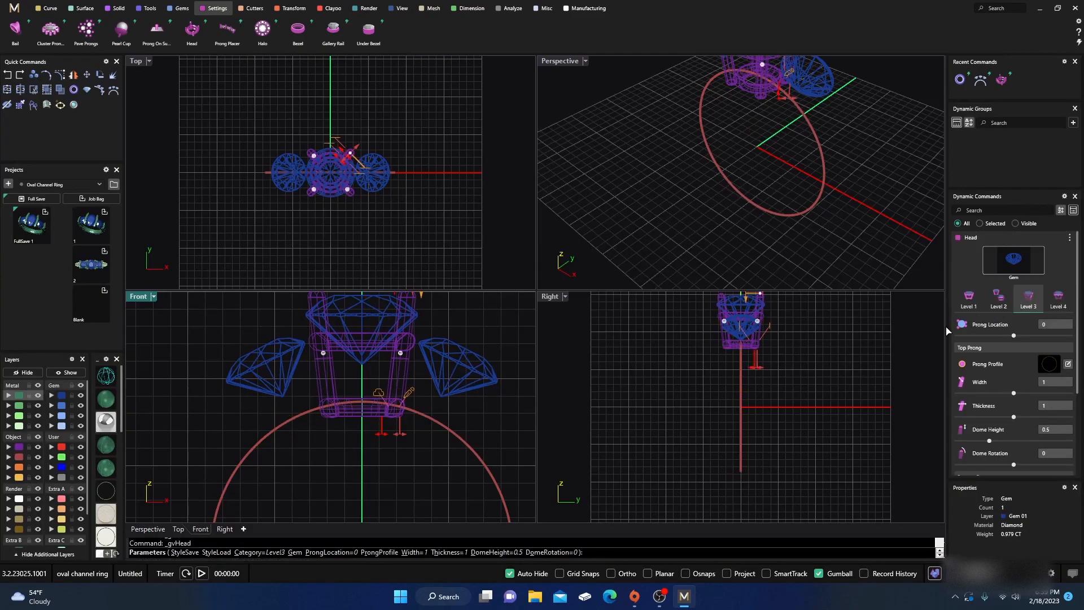
left_click(1058, 300)
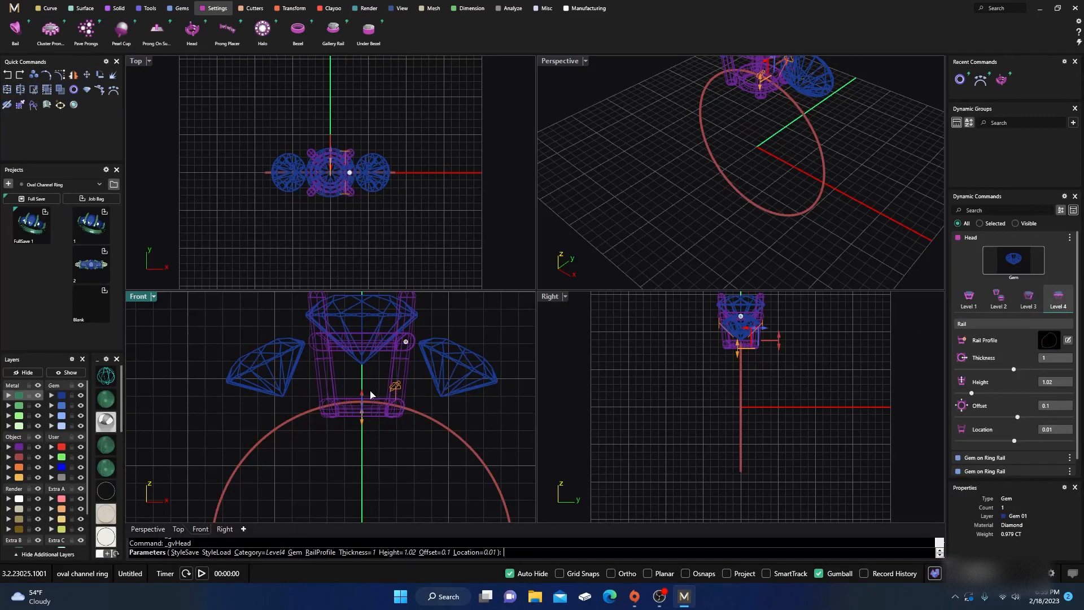
scroll(370, 398, "up", 3)
left_click_drag(351, 406, 354, 363)
left_click_drag(355, 362, 354, 361)
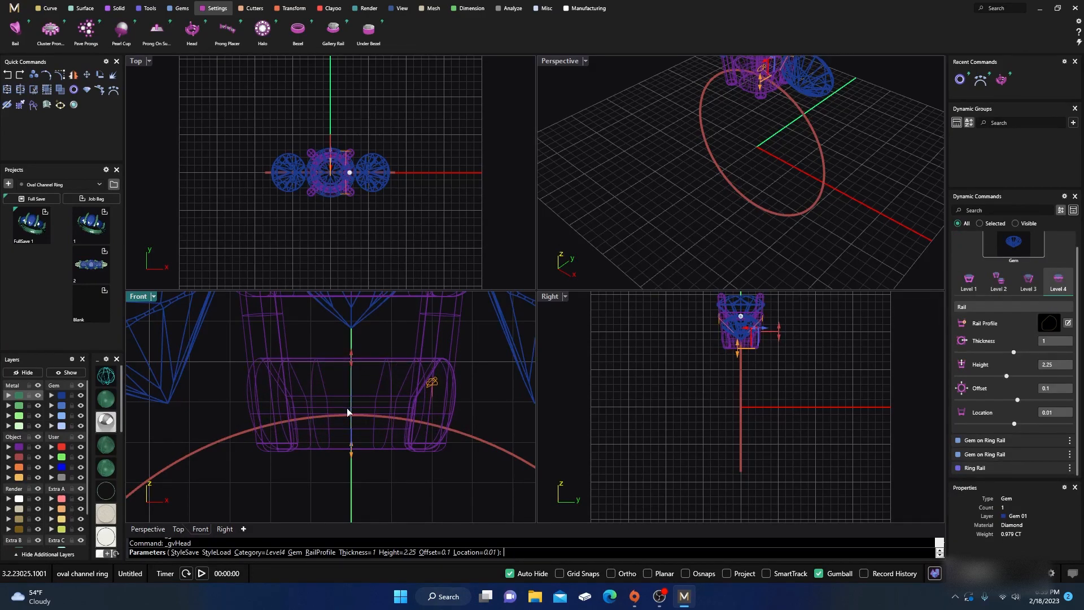
left_click_drag(352, 368, 354, 365)
scroll(355, 372, "down", 2)
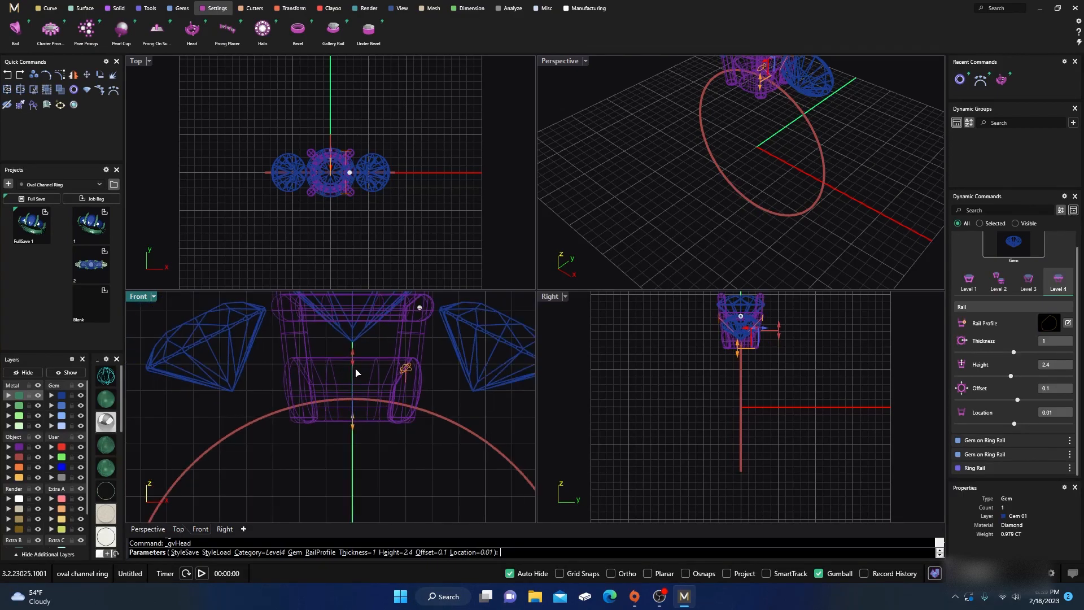
scroll(355, 372, "down", 2)
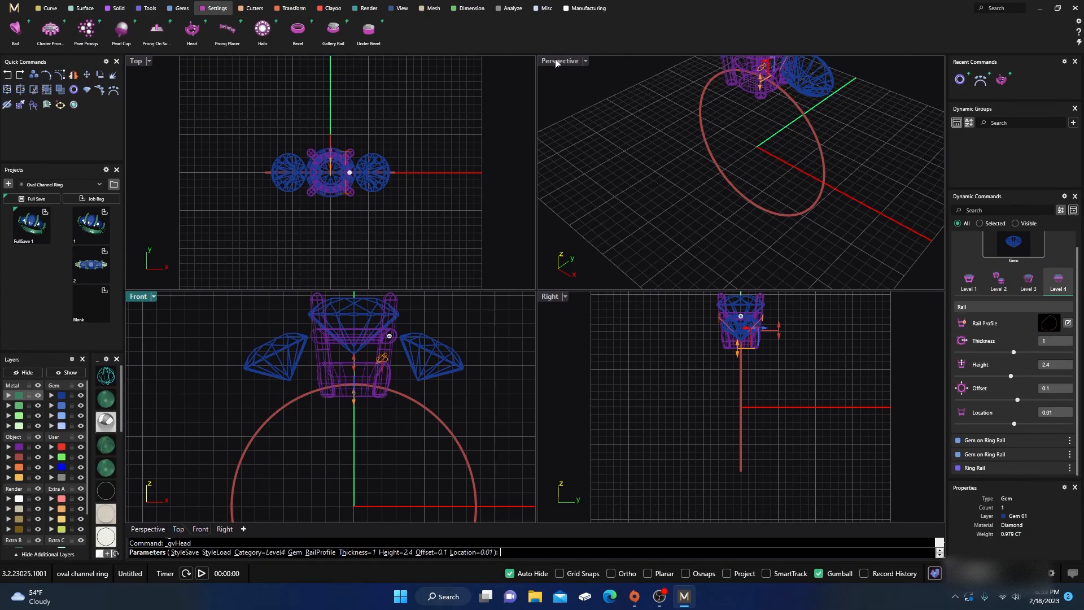
Set the centre head's top prong width and thickness to 1.2 mm and finish the head
double_click(556, 62)
scroll(492, 326, "down", 3)
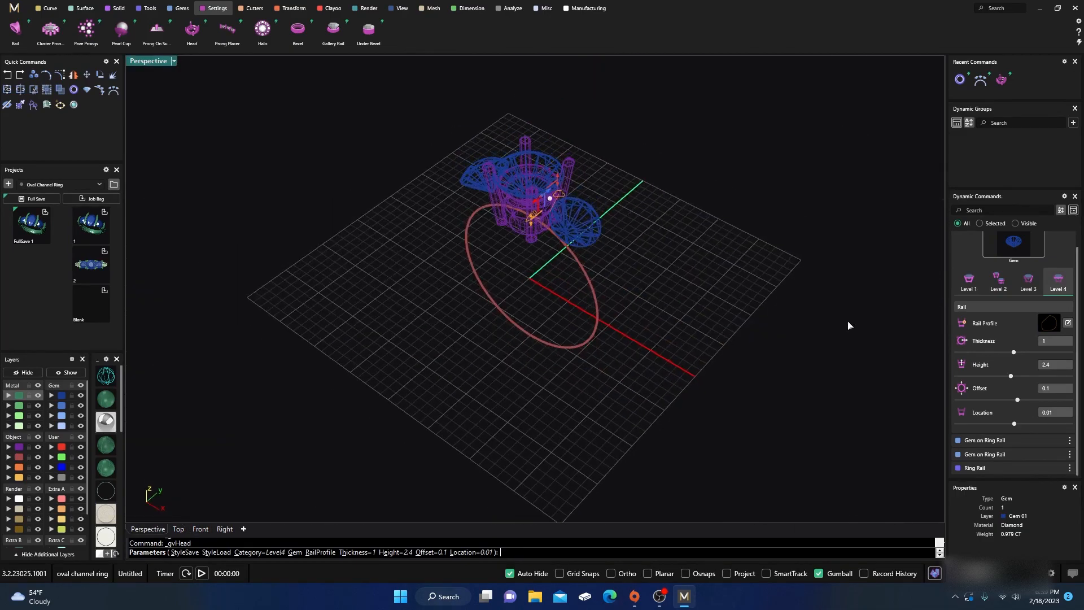
left_click(1000, 285)
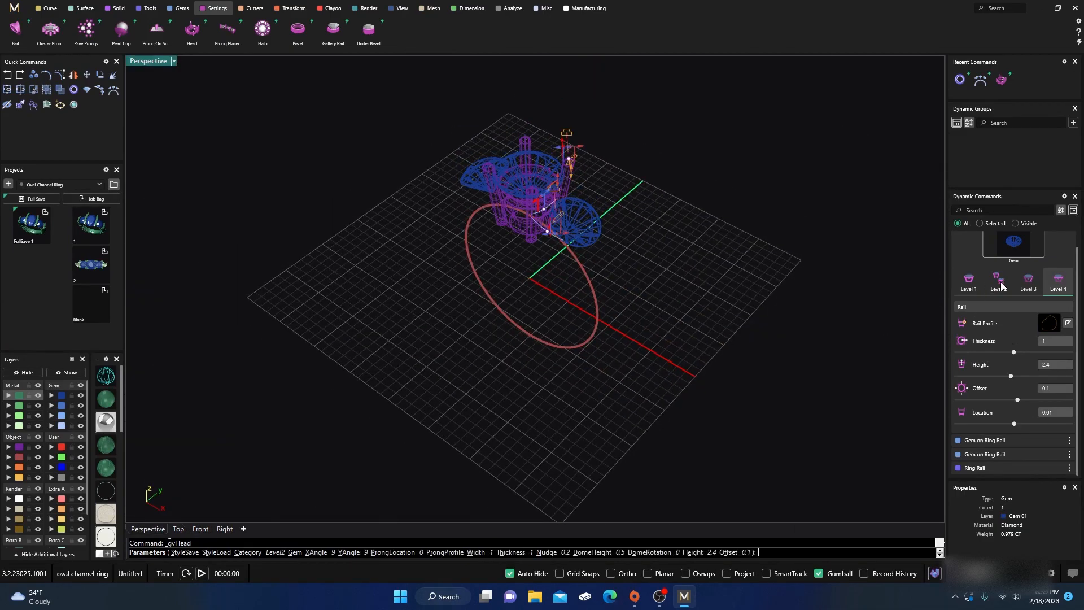
scroll(580, 147, "up", 4)
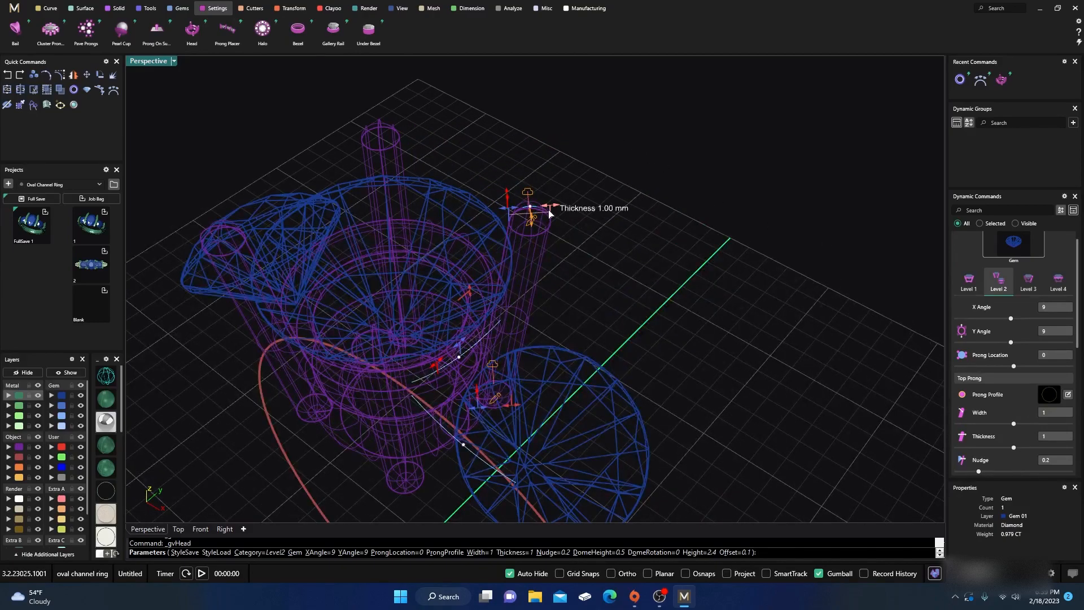
left_click(970, 281)
mouse_move(548, 207)
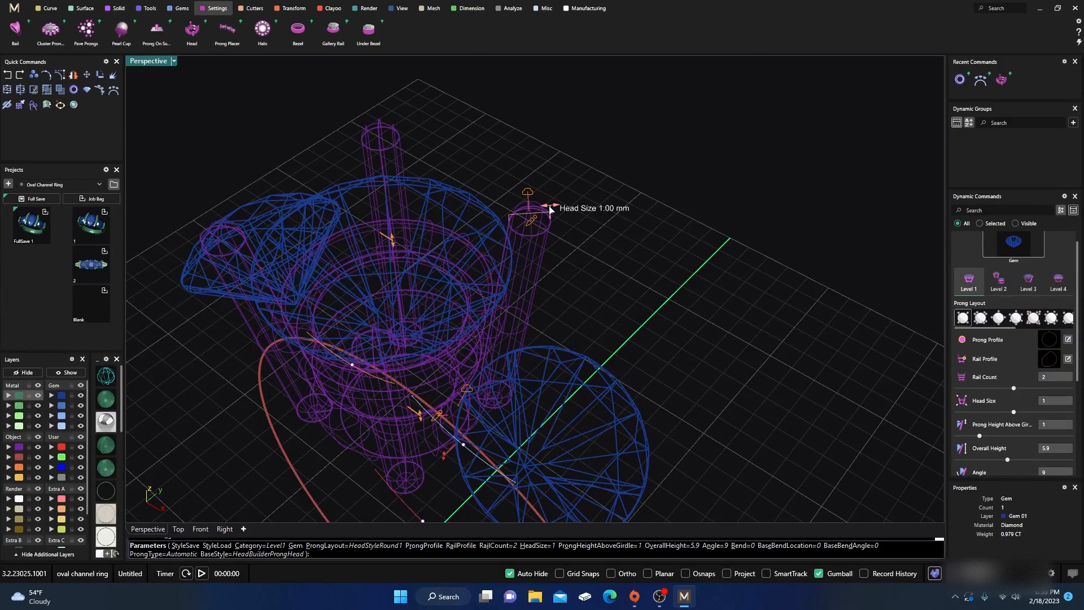
left_click(1006, 279)
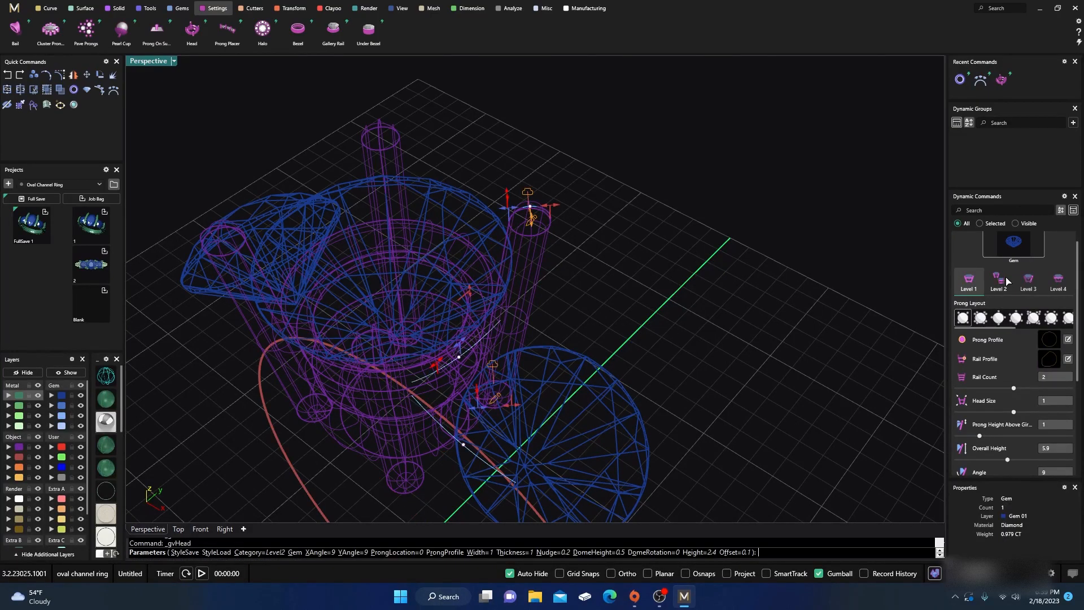
mouse_move(556, 209)
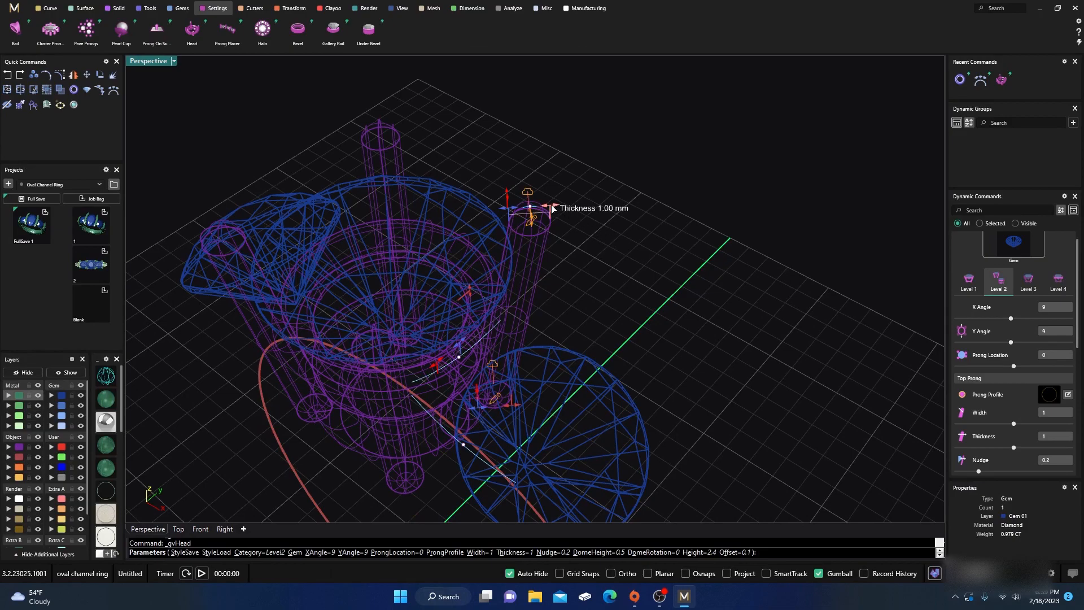
left_click_drag(552, 208, 508, 192)
mouse_move(508, 197)
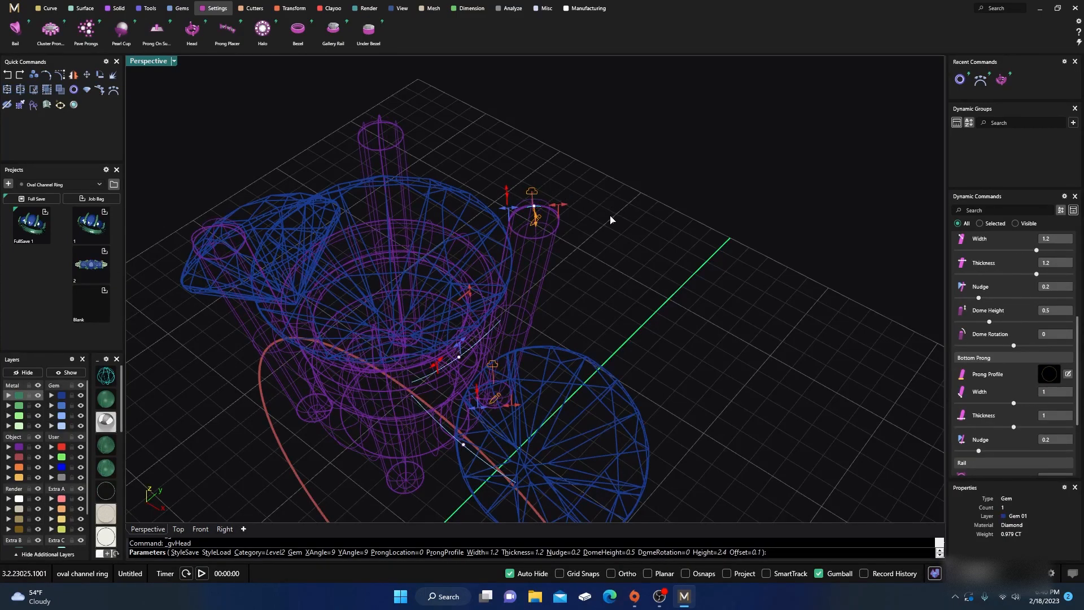
key("Return")
Display the perspective view in shaded mode with the ring seen from the front
right_click_drag(191, 397, 356, 317)
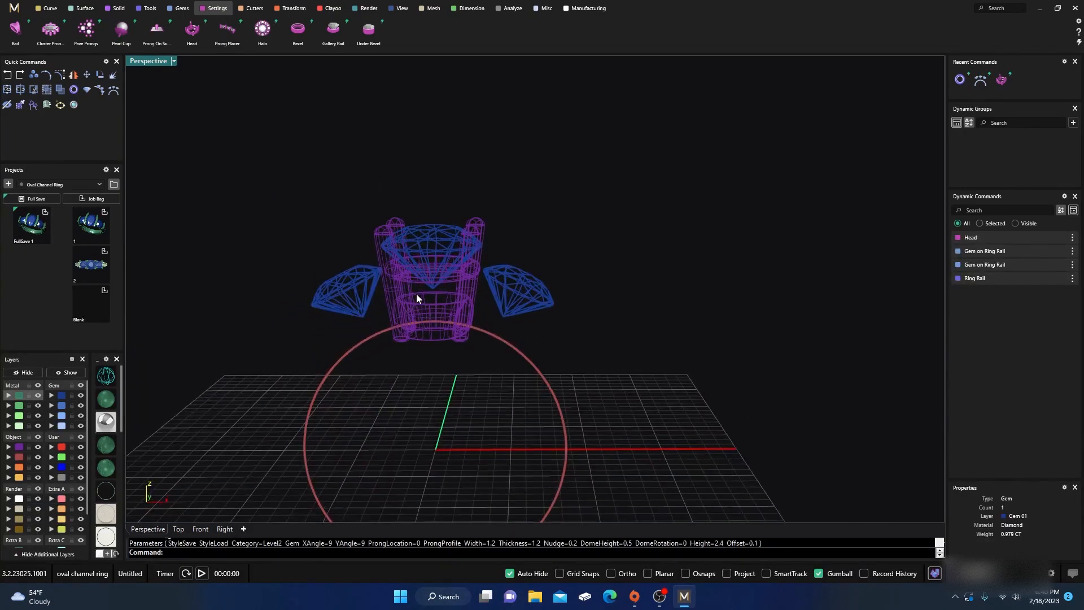
right_click_drag(406, 322, 424, 236)
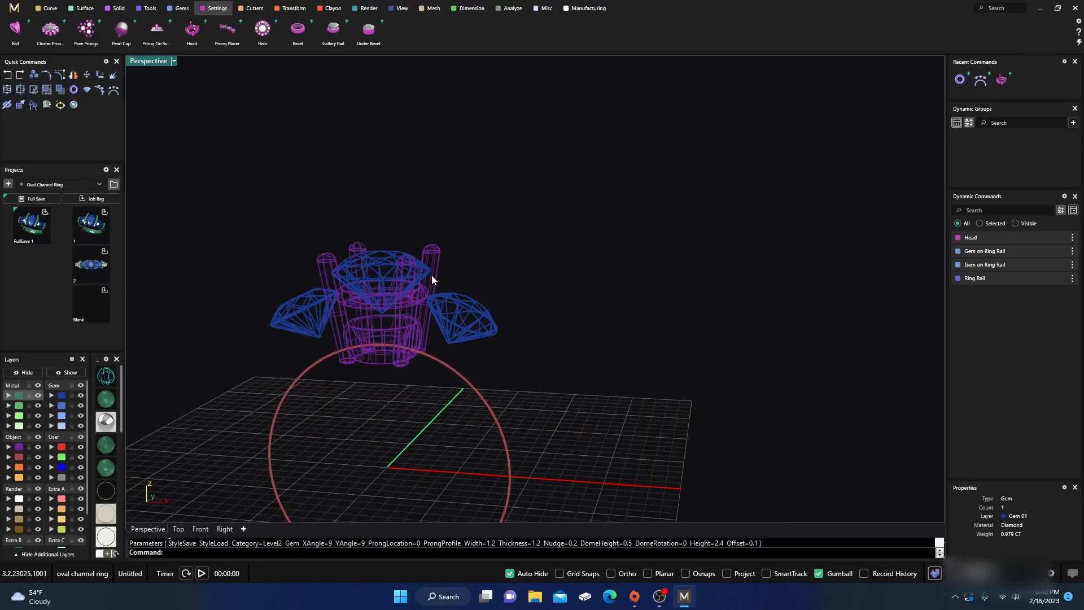
scroll(487, 284, "down", 4)
left_click(114, 401)
scroll(421, 361, "up", 5)
right_click_drag(437, 369, 394, 285)
Add a prong head to the left side diamond and set its lower rail height to 2.45 mm
left_click(393, 258)
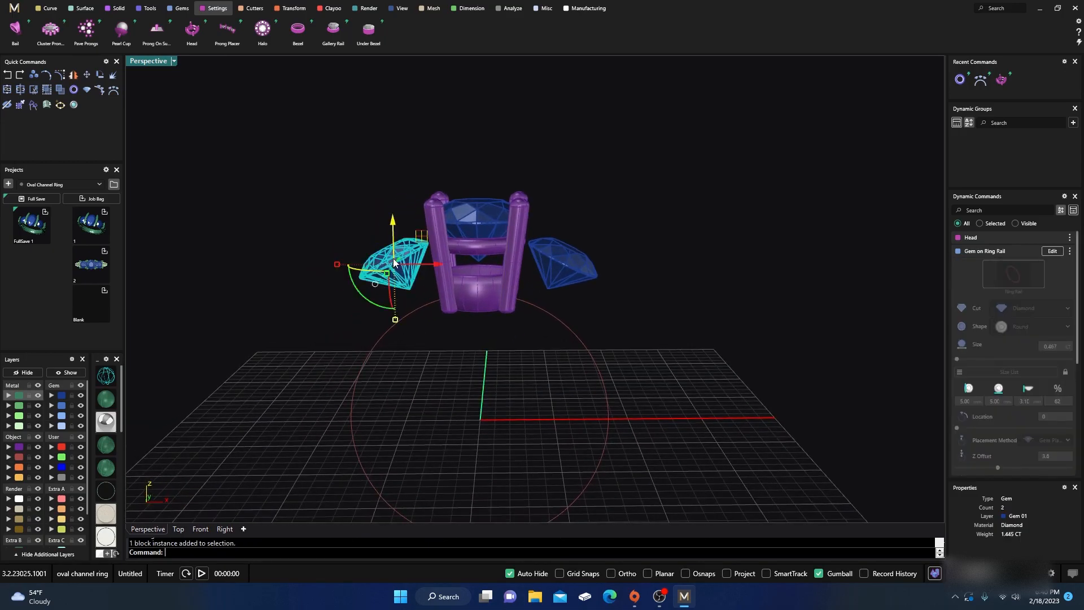
left_click(191, 28)
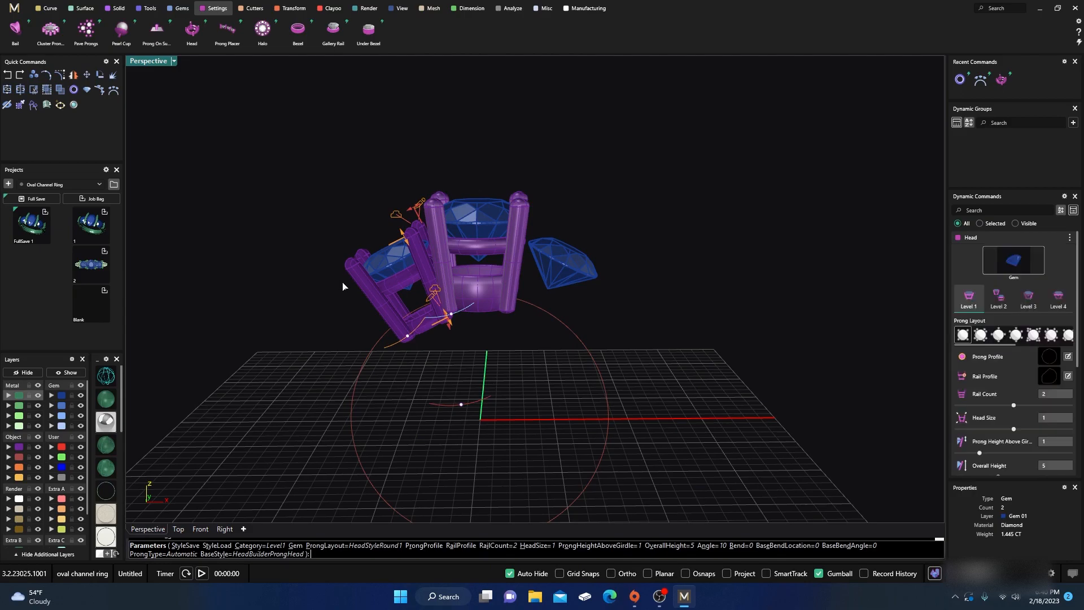
right_click_drag(412, 395, 416, 382)
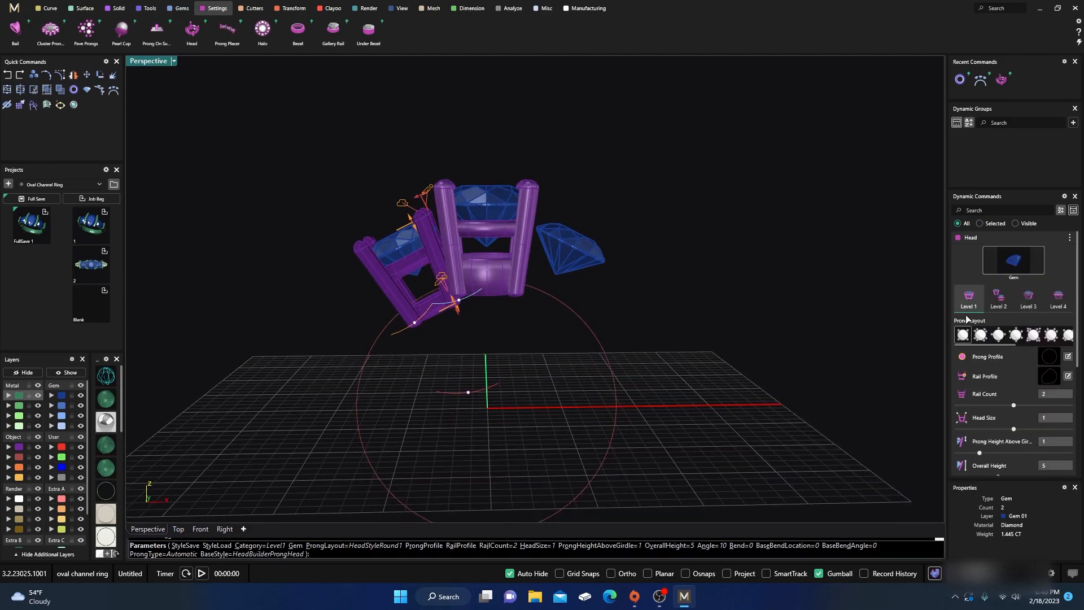
left_click(1055, 299)
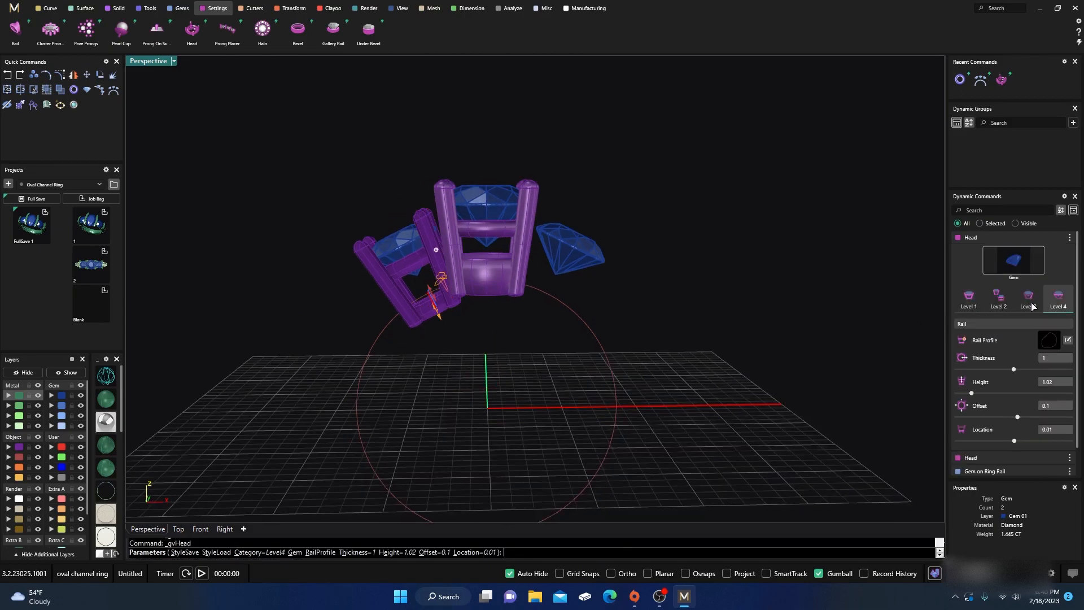
double_click(147, 61)
scroll(310, 425, "up", 3)
scroll(310, 425, "up", 3)
left_click_drag(302, 381, 283, 342)
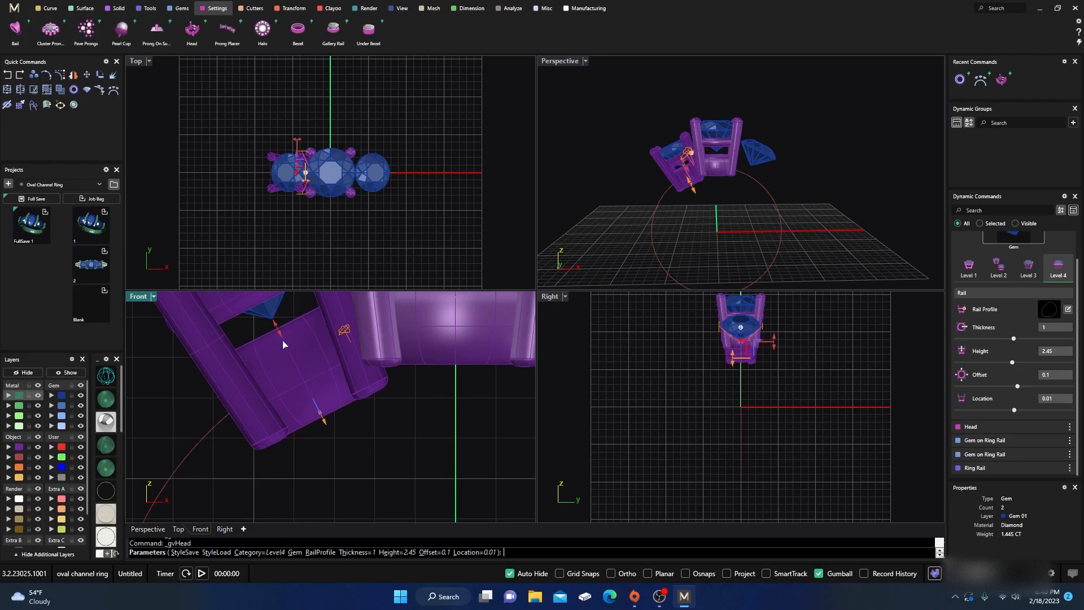
scroll(301, 386, "down", 4)
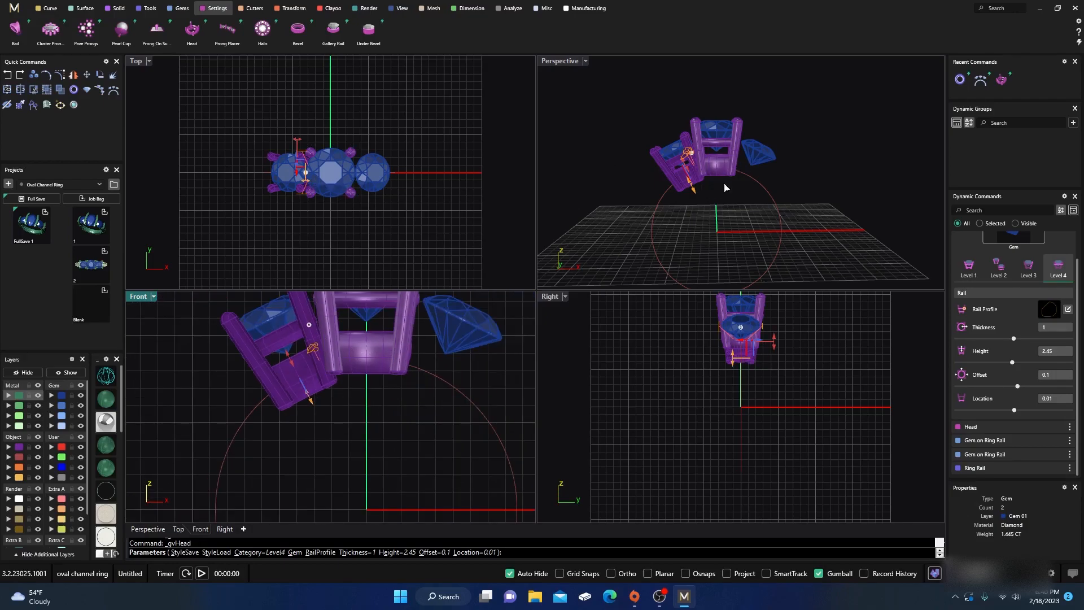
Set the side head's top prong width and thickness to 1.2 mm and finish the head
left_click(998, 266)
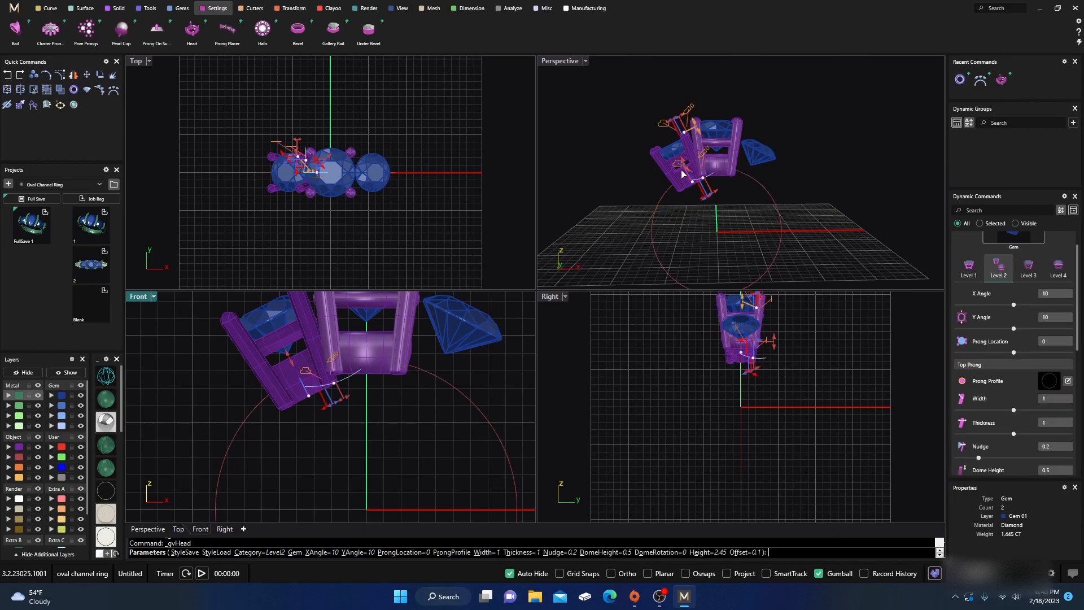
scroll(682, 174, "up", 10)
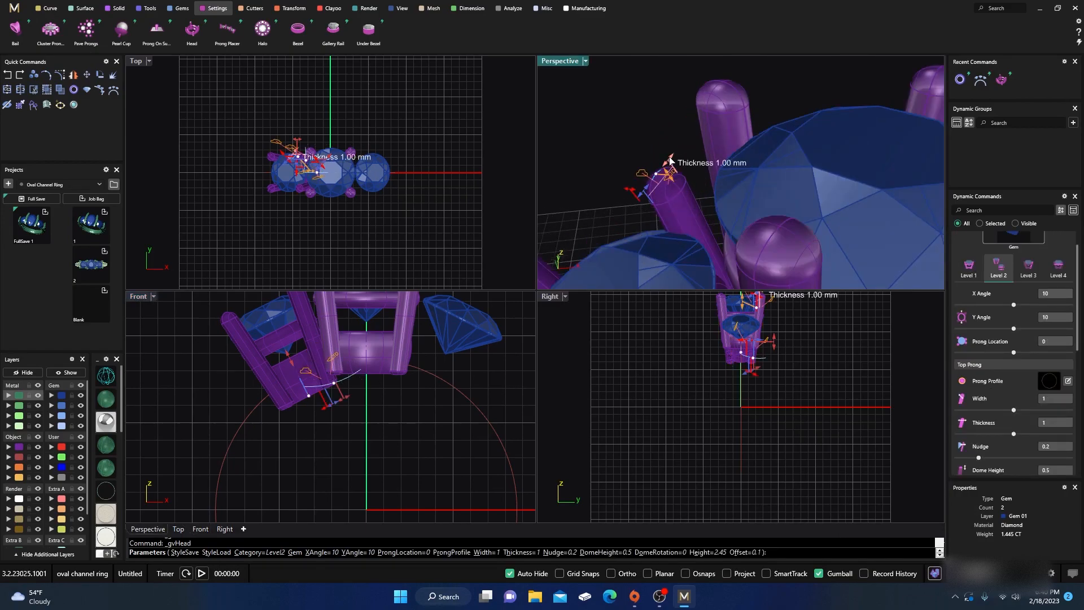
left_click_drag(670, 161, 673, 157)
left_click_drag(623, 192, 624, 189)
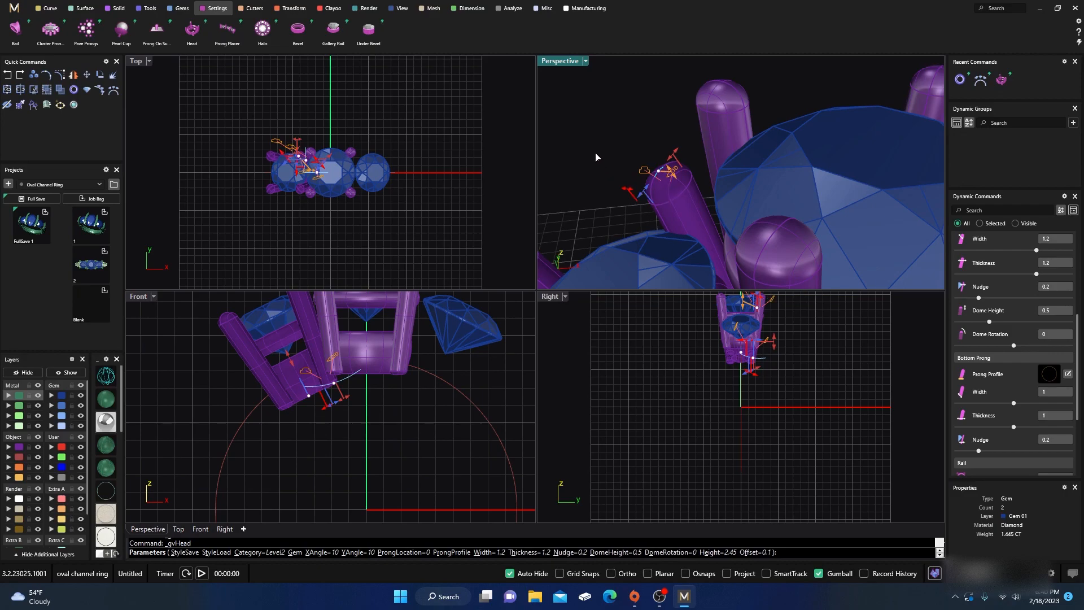
right_click(595, 154)
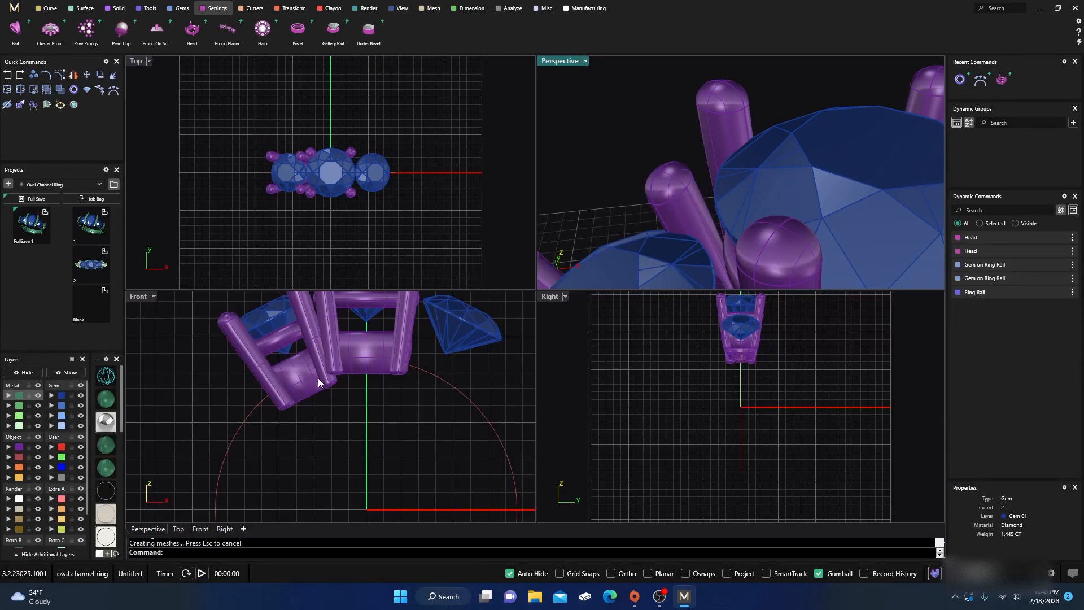
Match the head style from the left side diamond onto the right side diamond so both carry the same prong head
scroll(318, 383, "down", 3)
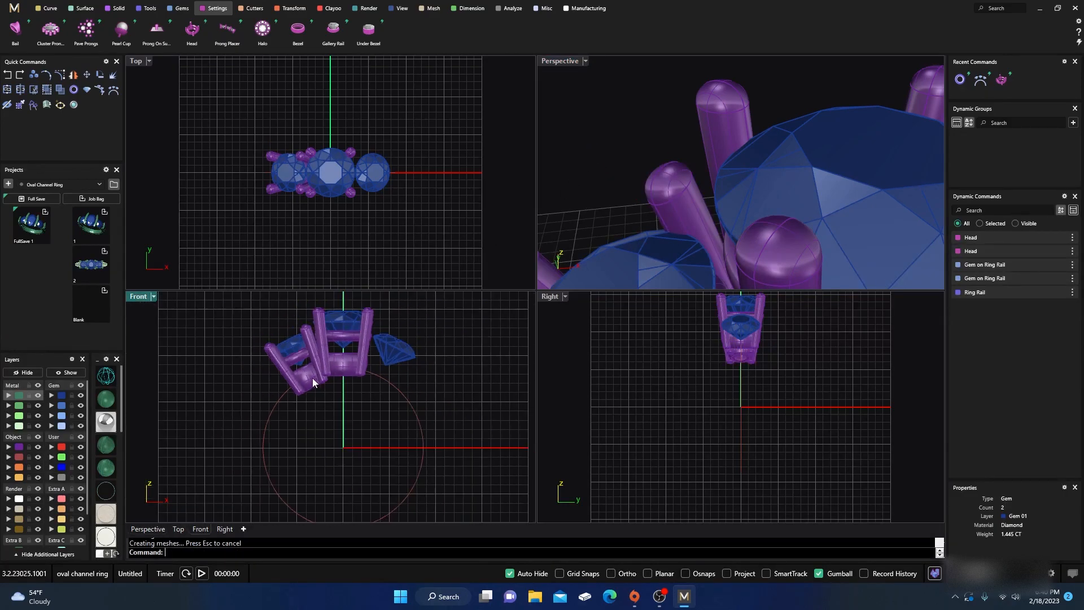
left_click(151, 10)
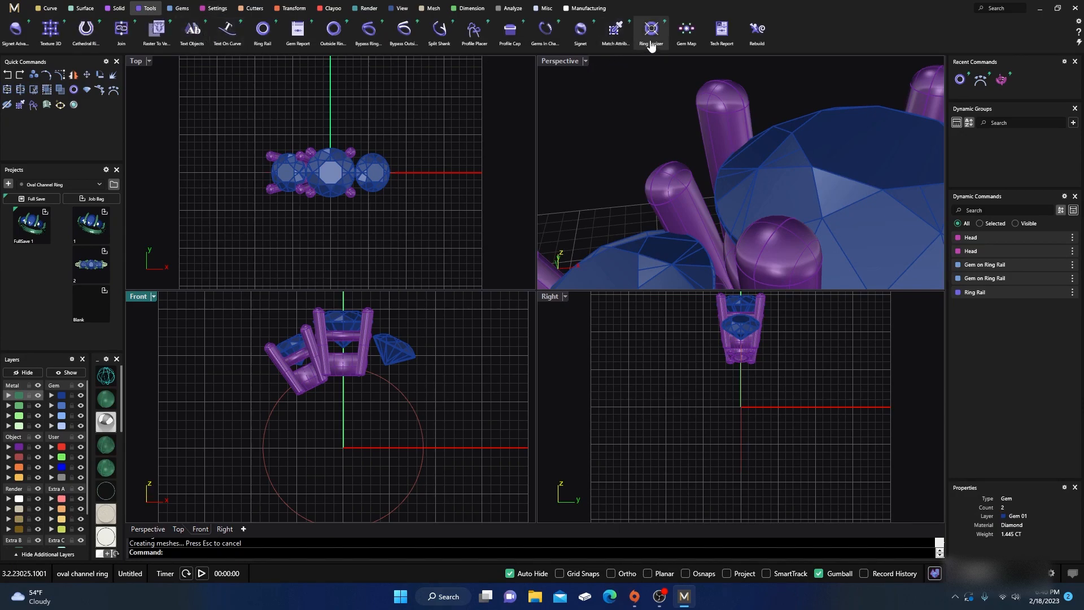
left_click(617, 34)
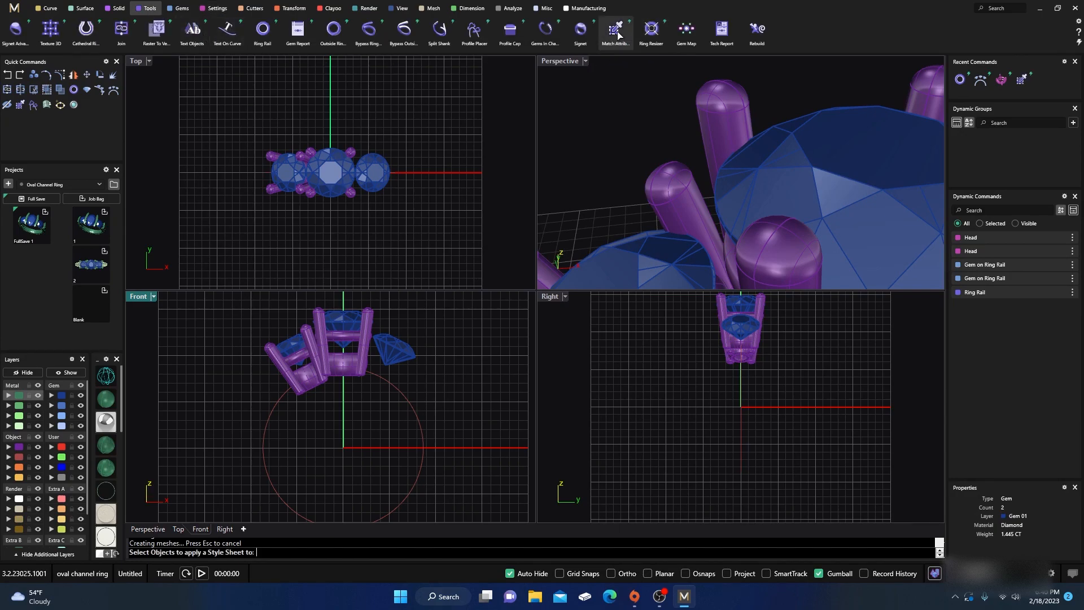
left_click(408, 350)
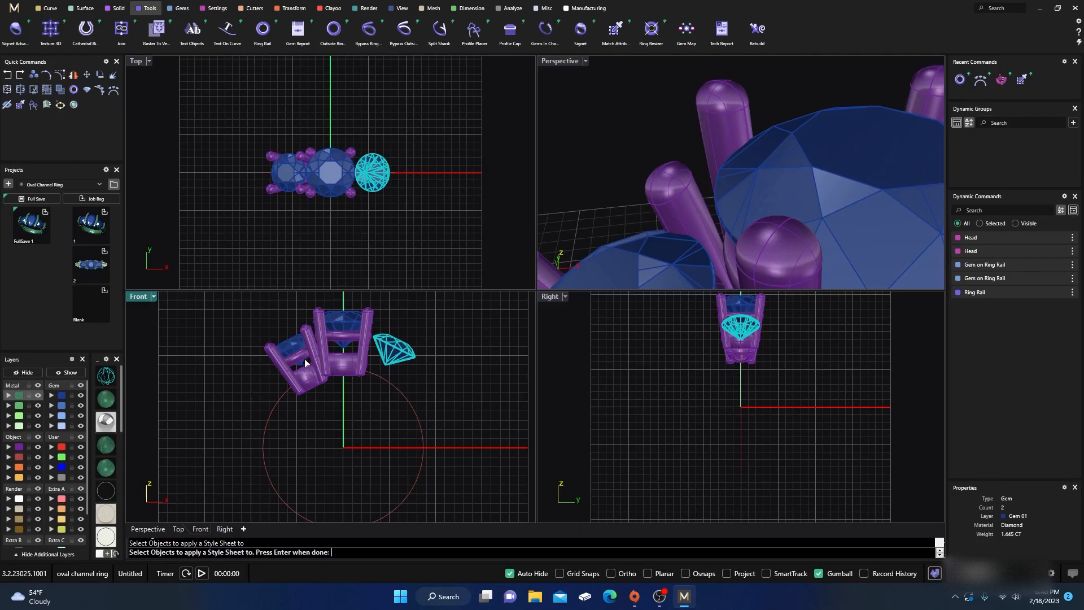
left_click(287, 346)
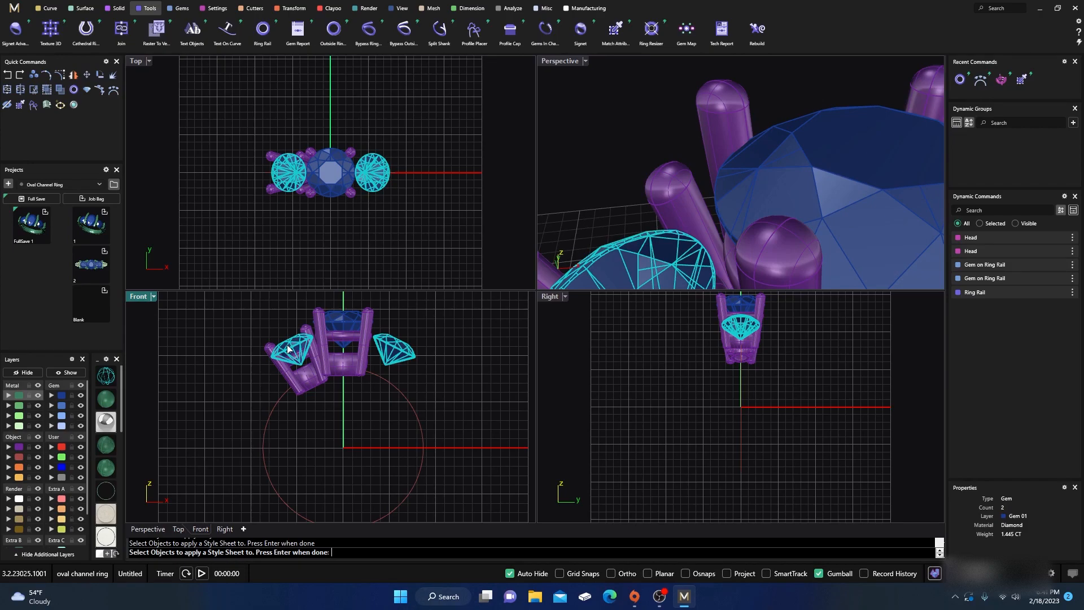
left_click(287, 348)
key("Return")
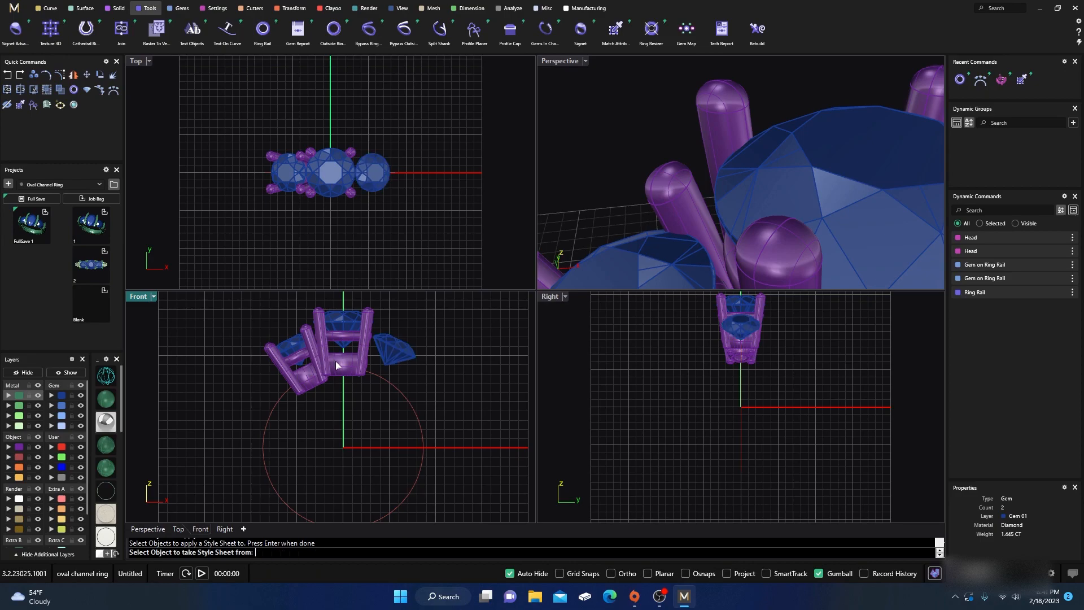
left_click(296, 344)
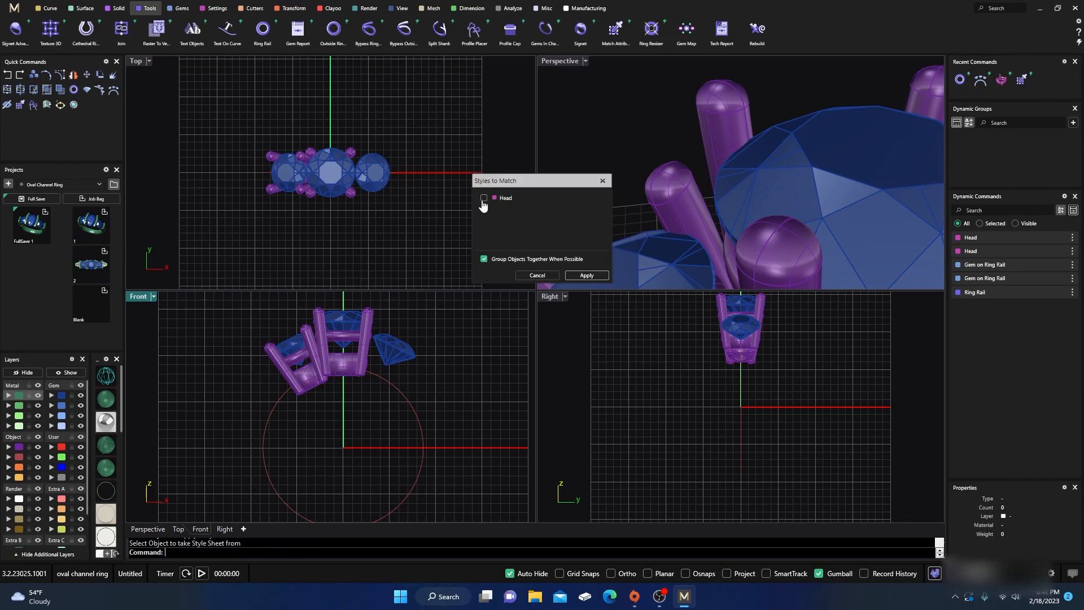
left_click(585, 275)
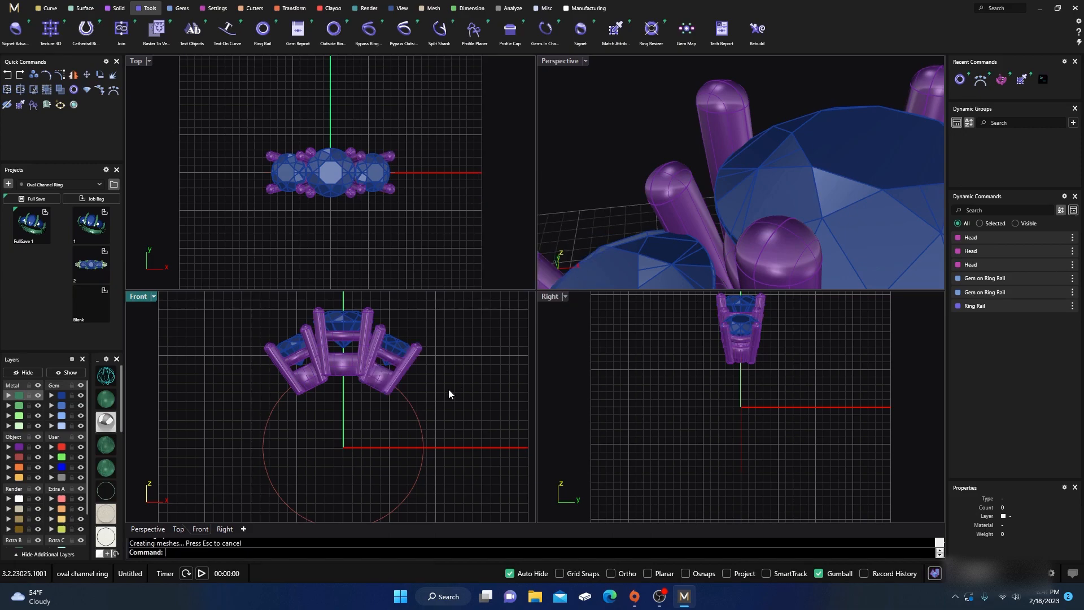
Cut all three prong heads to the ring rail so they are trimmed along the finger curve
scroll(383, 397, "up", 4)
scroll(383, 396, "down", 2)
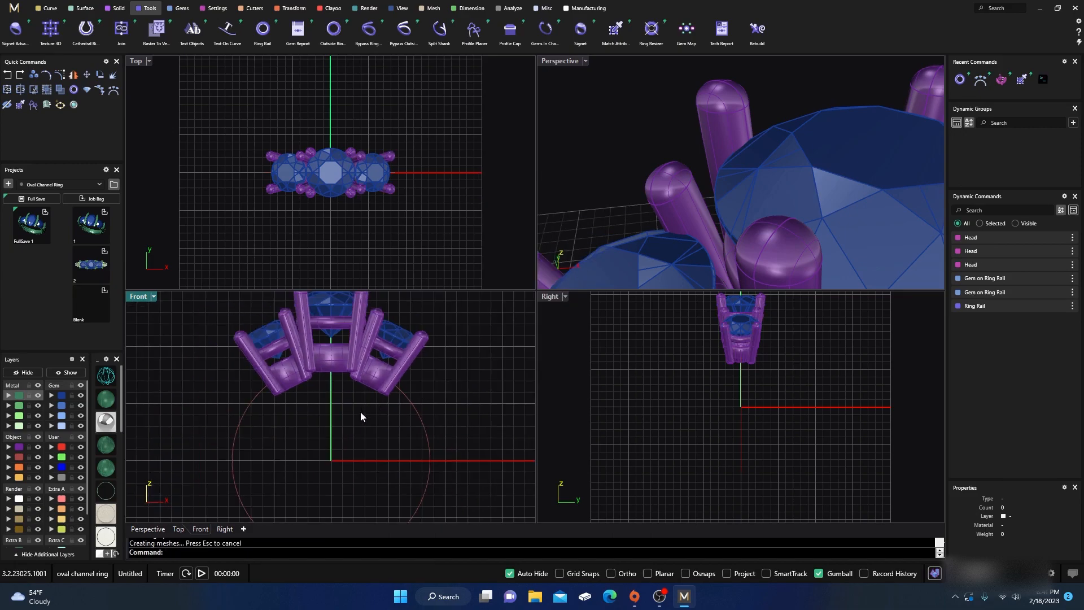
left_click(252, 8)
left_click(15, 28)
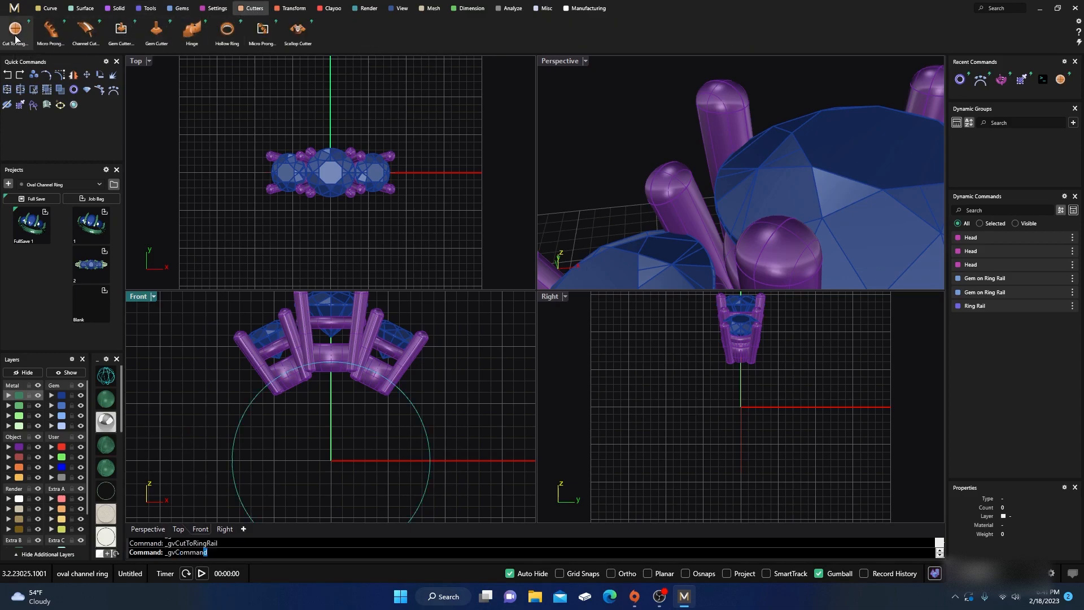
left_click(297, 386)
left_click(336, 373)
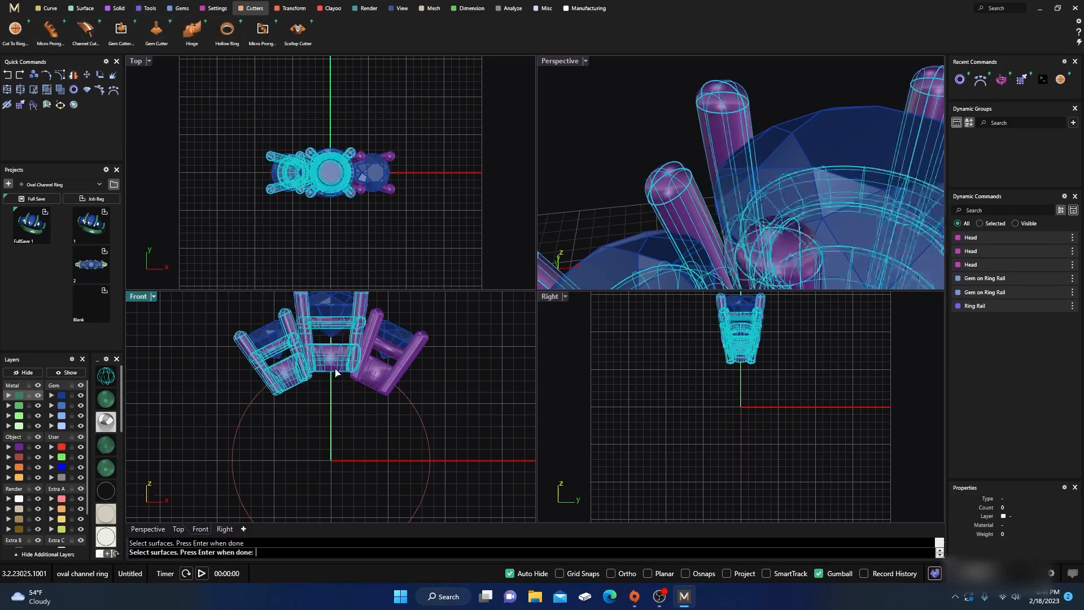
left_click(364, 387)
key("Return")
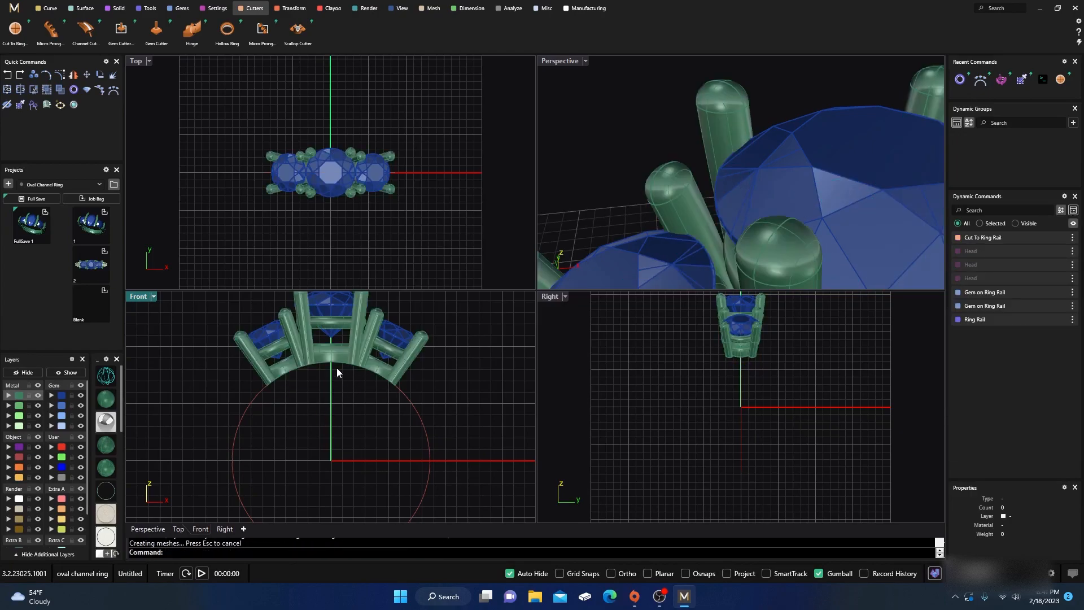
Add a shank profile to the ring rail with Profile Placer
scroll(341, 384, "down", 2)
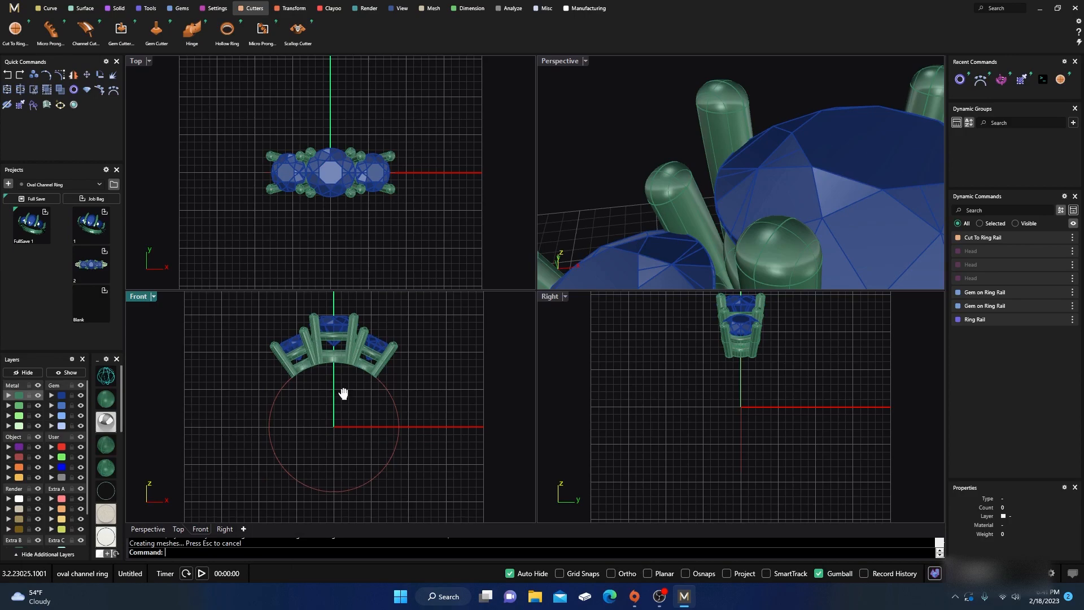
scroll(330, 357, "up", 3)
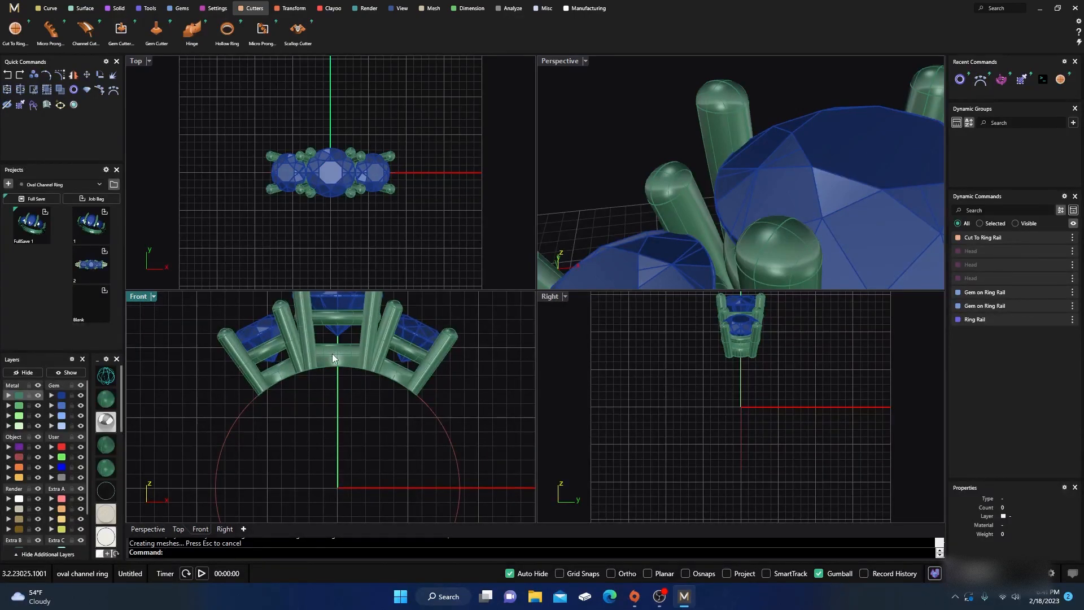
scroll(345, 367, "down", 3)
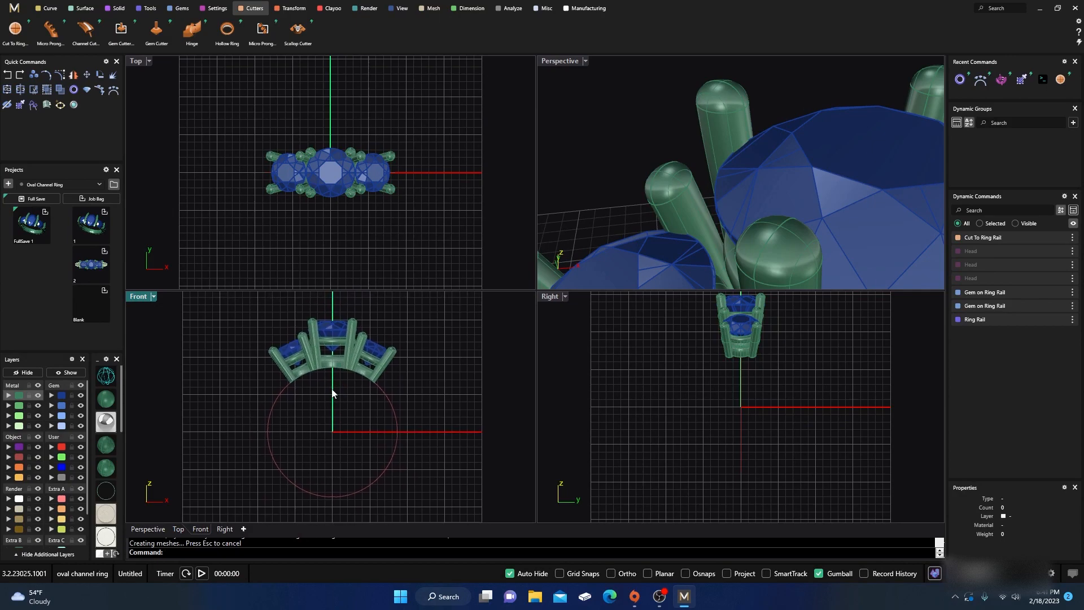
scroll(354, 372, "up", 3)
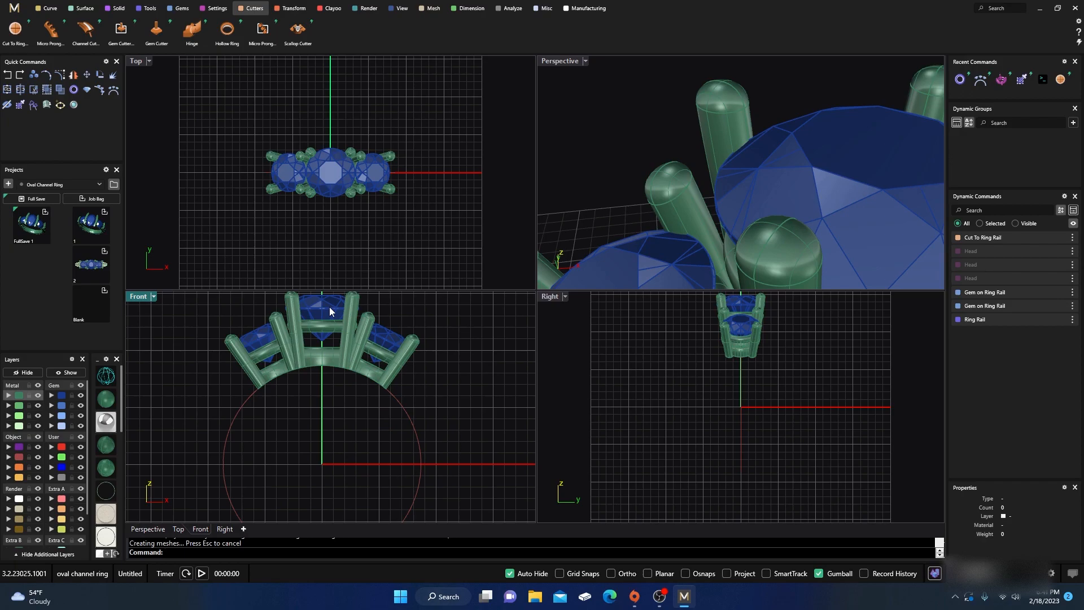
left_click(565, 63)
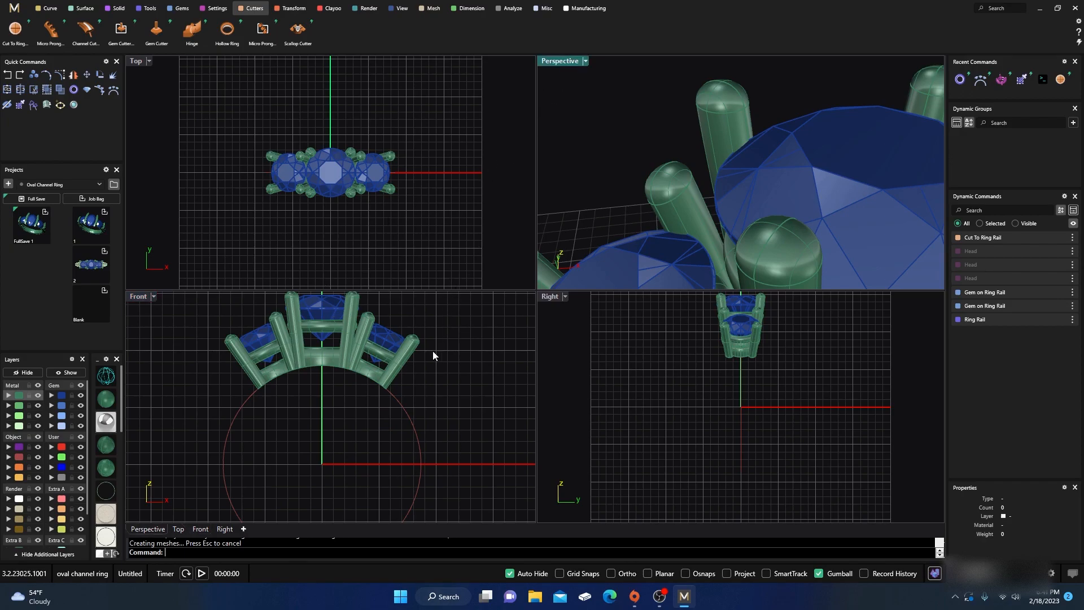
left_click(409, 418)
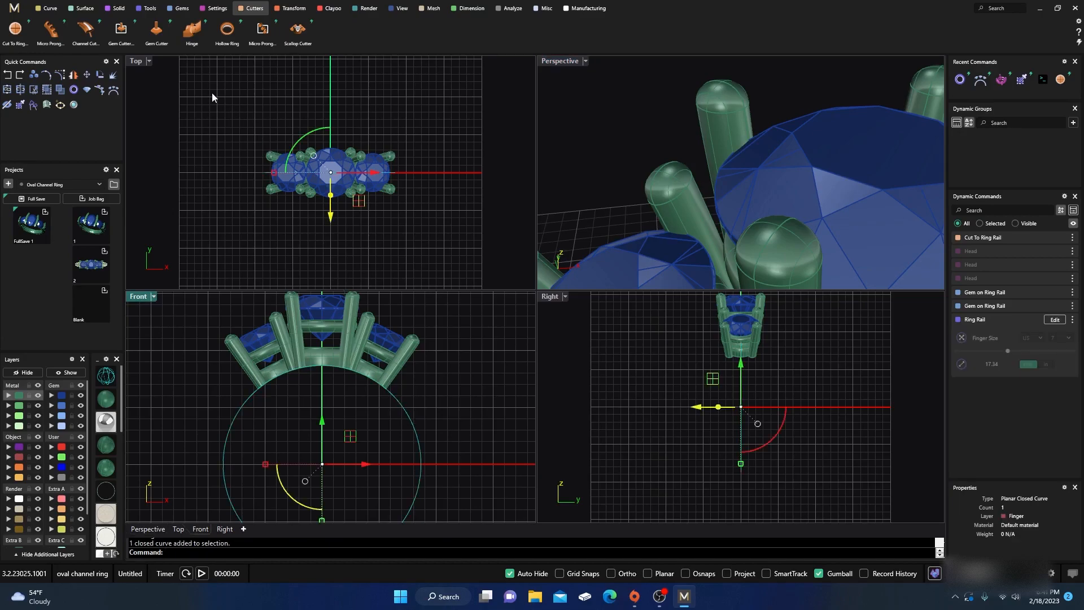
left_click(148, 9)
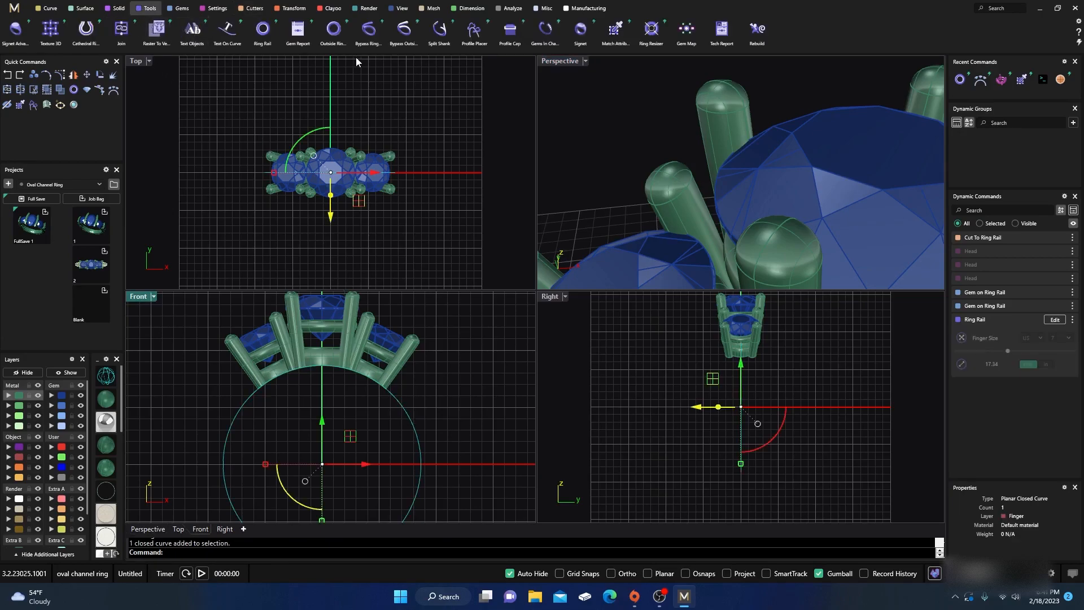
left_click(475, 31)
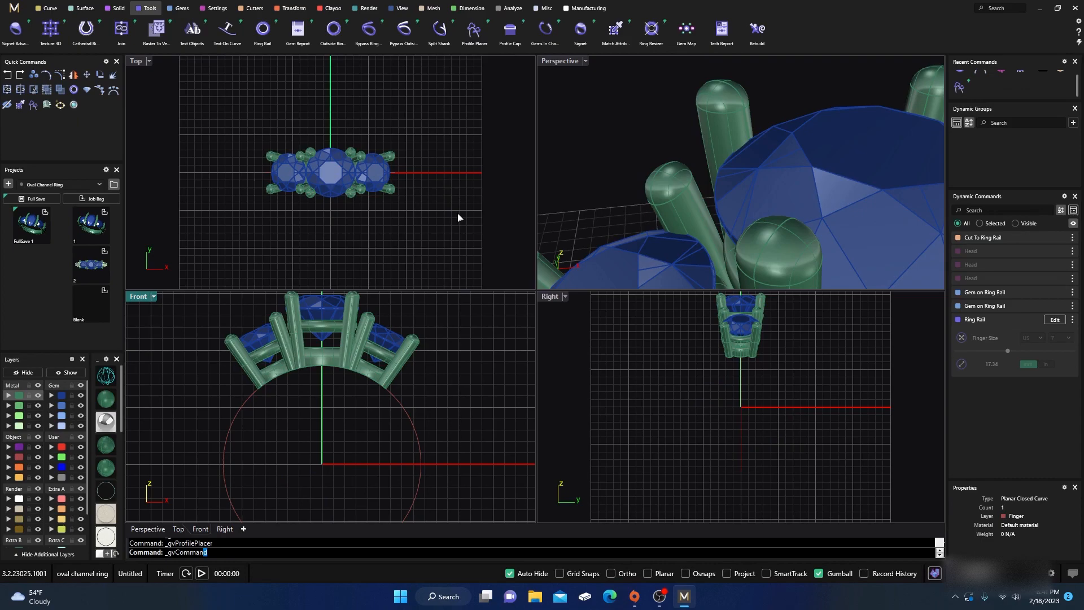
scroll(624, 147, "down", 12)
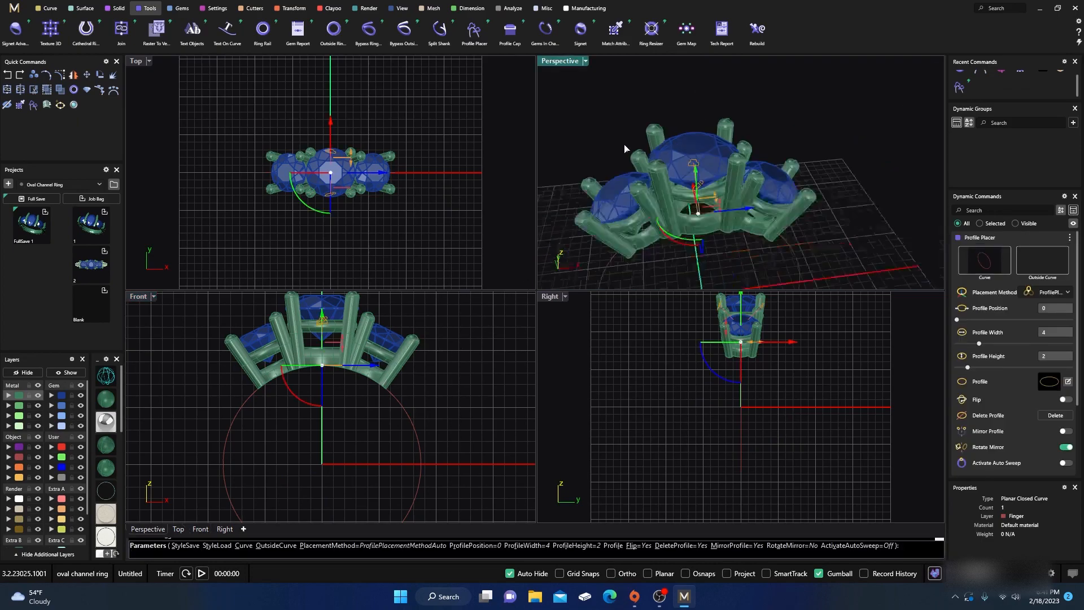
right_click_drag(682, 255, 642, 221)
scroll(655, 186, "up", 3)
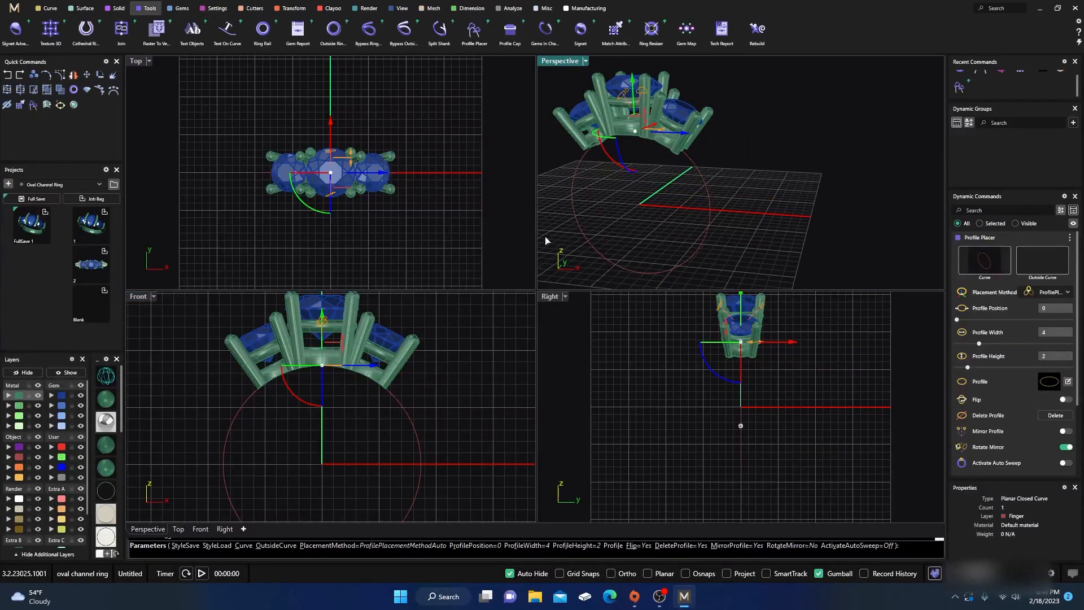
In wireframe display, move the profile along the rail to position 0.108 at the right head's outer base and finish placing it
left_click(102, 379)
scroll(333, 374, "up", 6)
left_click_drag(315, 362, 425, 412)
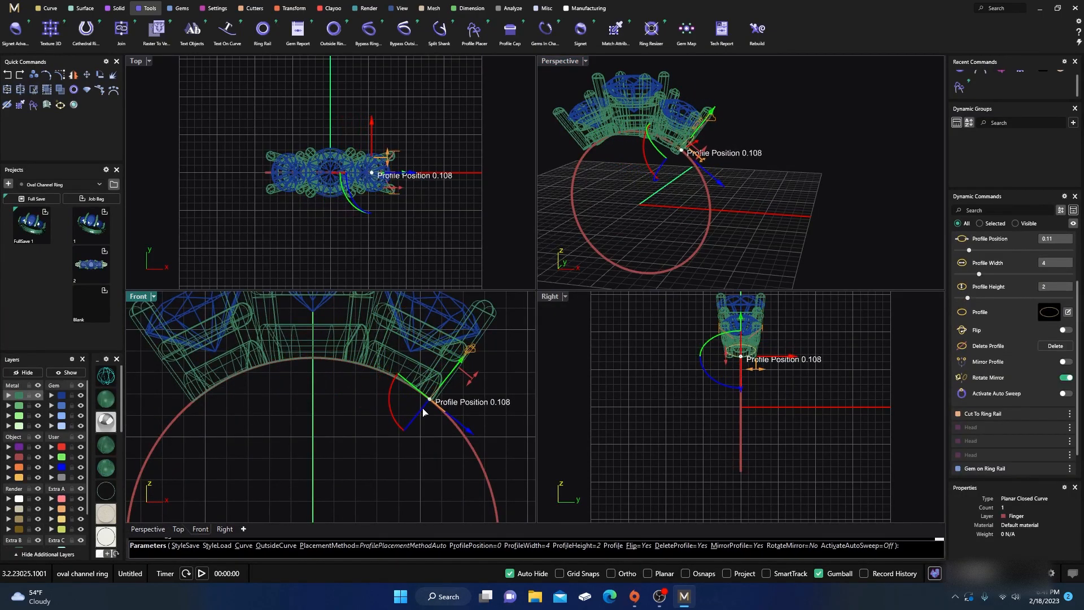
scroll(462, 374, "up", 5)
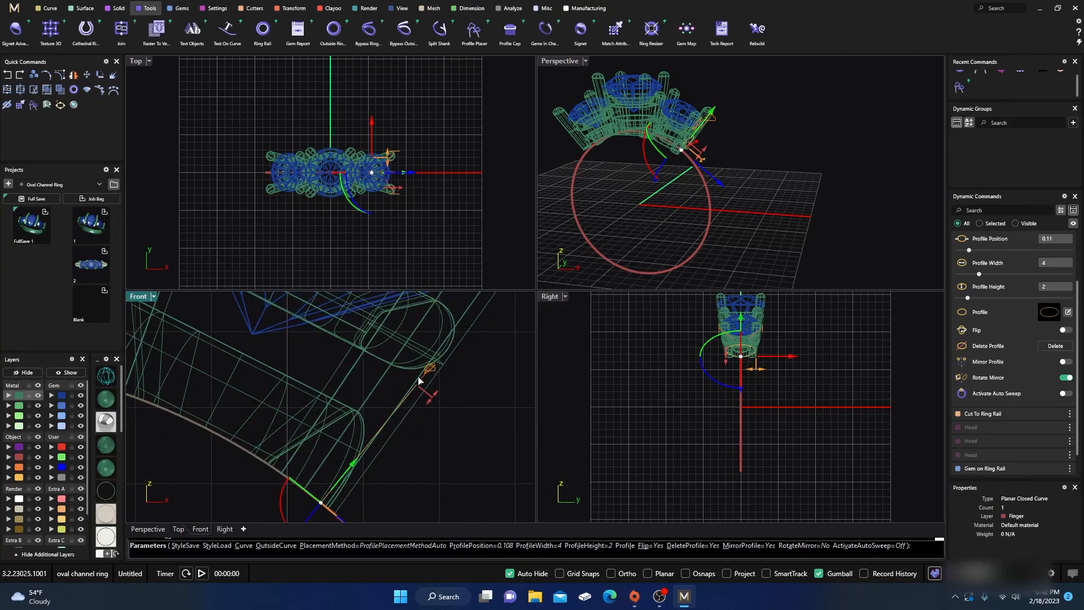
scroll(415, 384, "down", 3)
left_click_drag(307, 465, 308, 468)
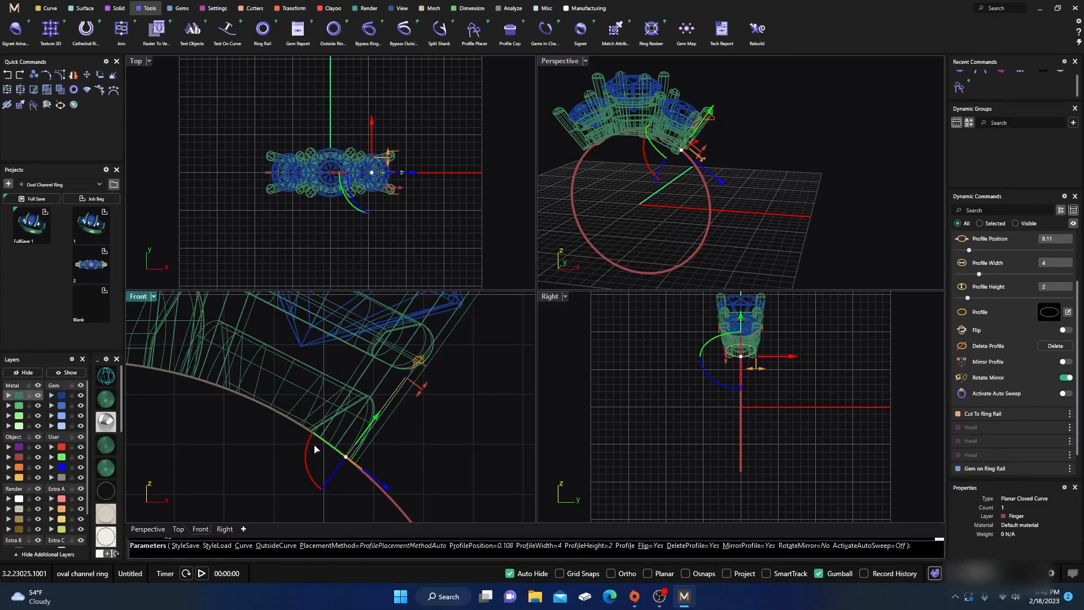
scroll(373, 383, "down", 2)
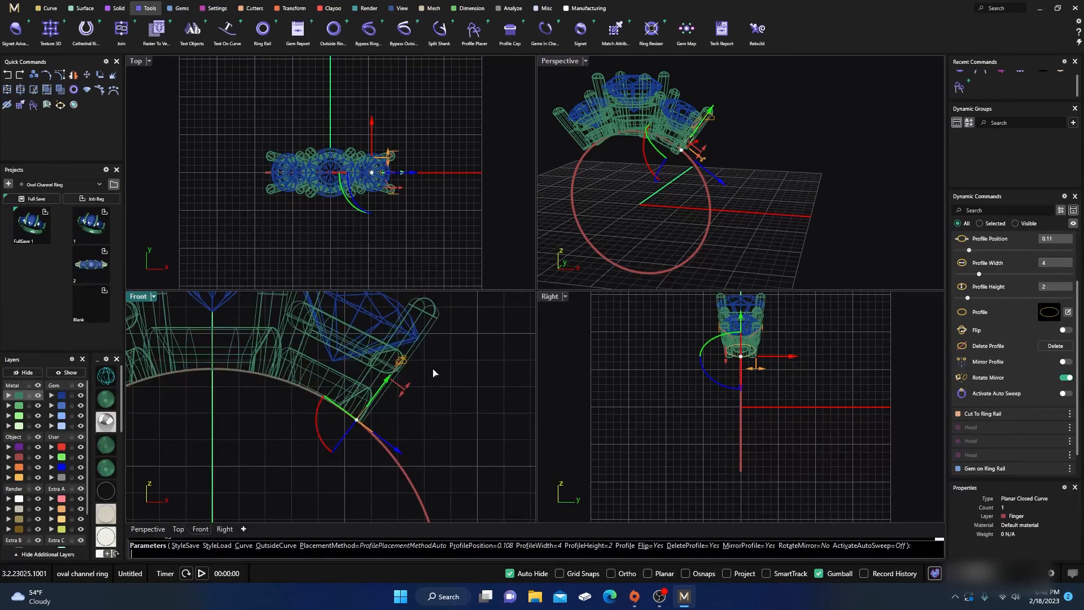
scroll(434, 374, "down", 1)
right_click(450, 411)
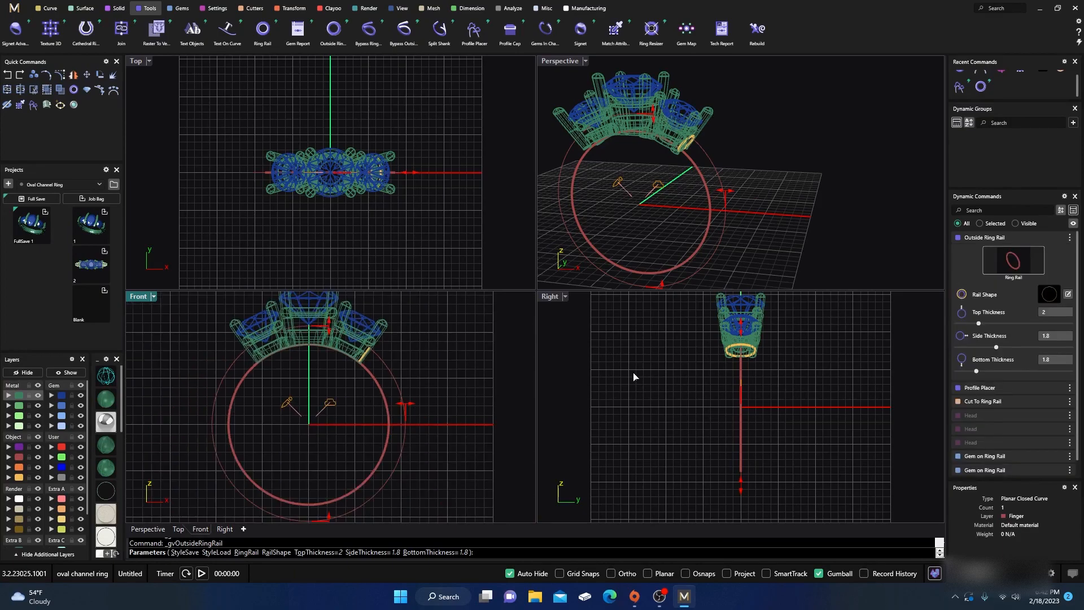
Give the outside ring rail the 01_EU shape from the library
left_click(1050, 295)
left_click(90, 97)
left_click(671, 359)
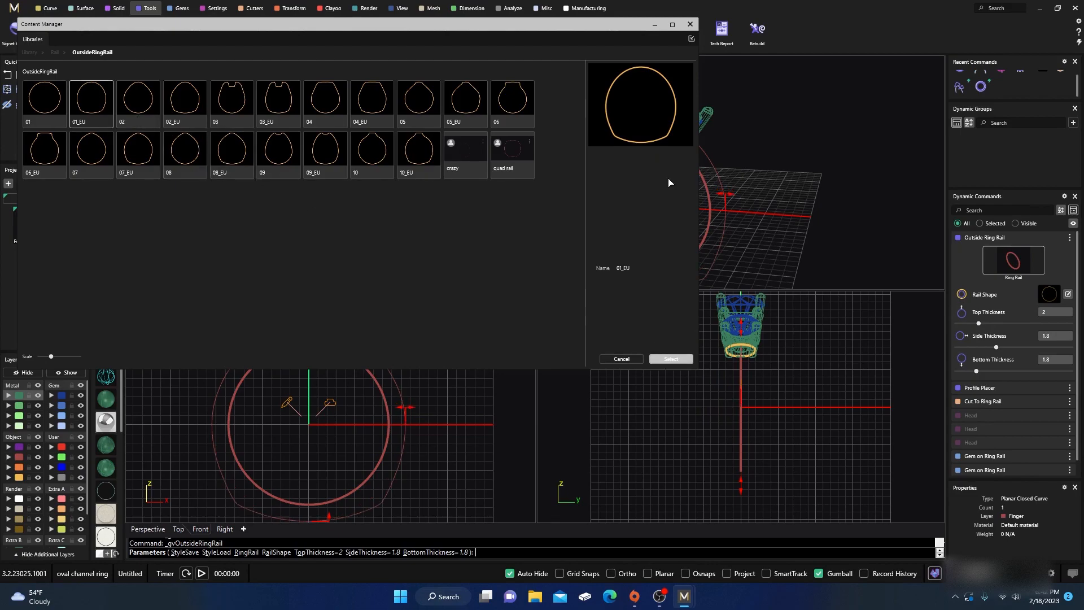
left_click(689, 25)
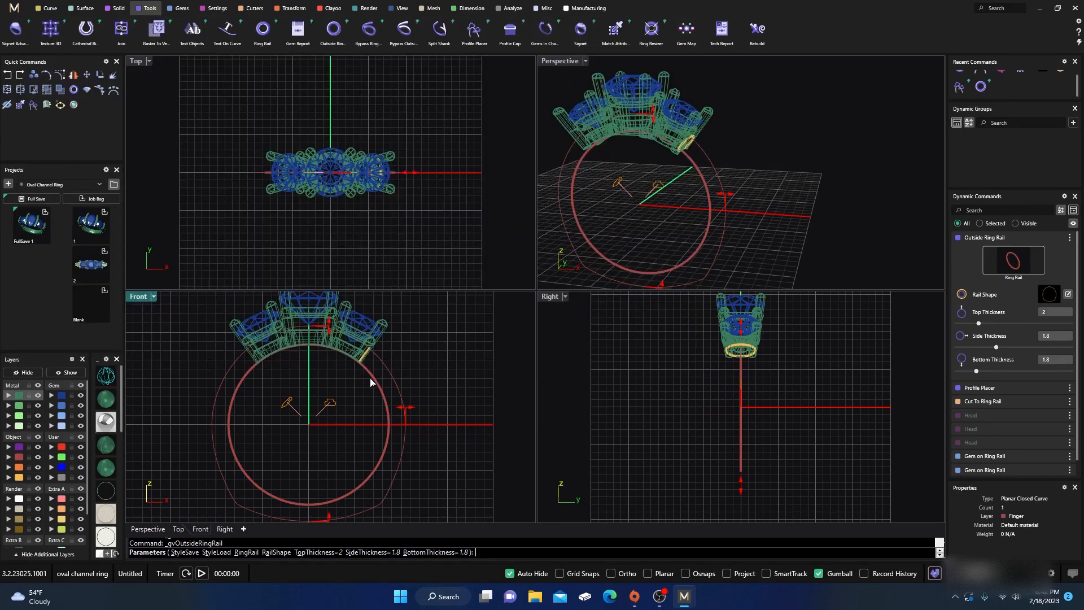
Set the outside ring rail's side thickness and bottom thickness to 2.5 mm
scroll(370, 382, "down", 2)
mouse_move(393, 395)
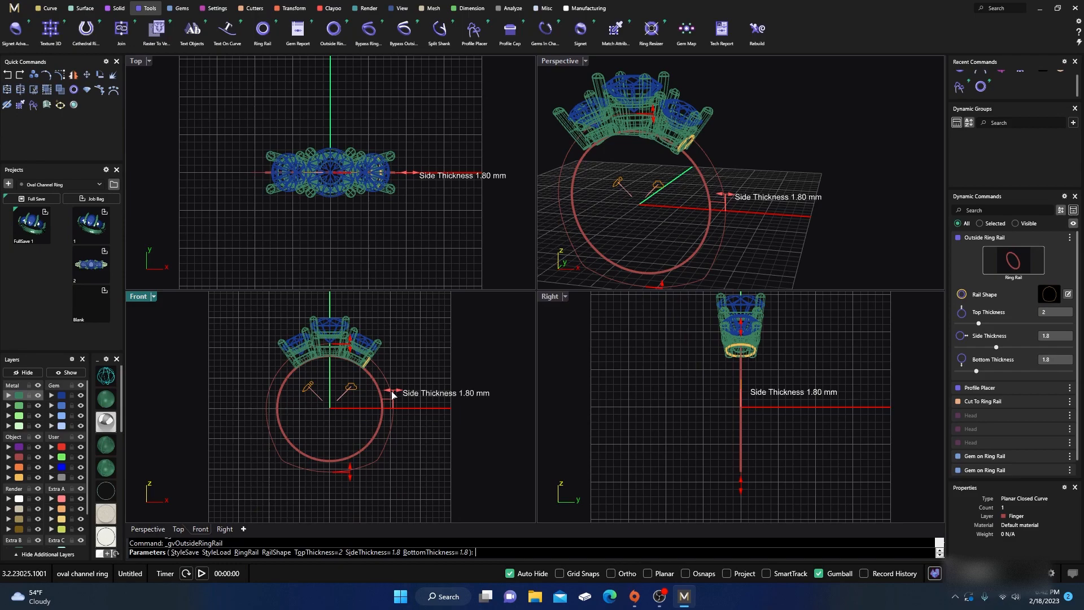
left_click_drag(392, 395, 399, 397)
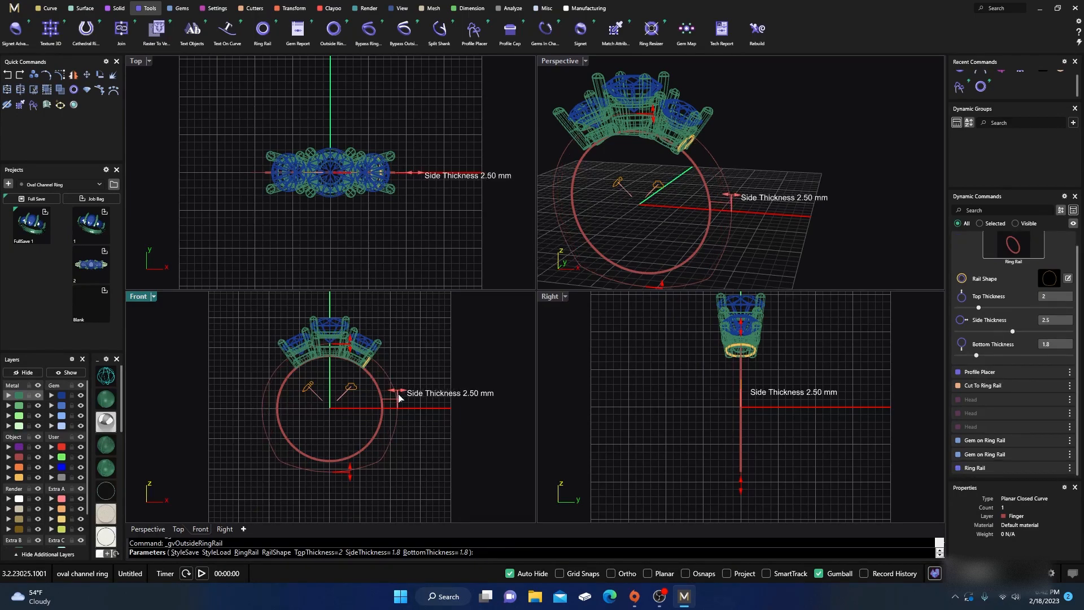
mouse_move(357, 477)
left_click_drag(353, 478, 352, 451)
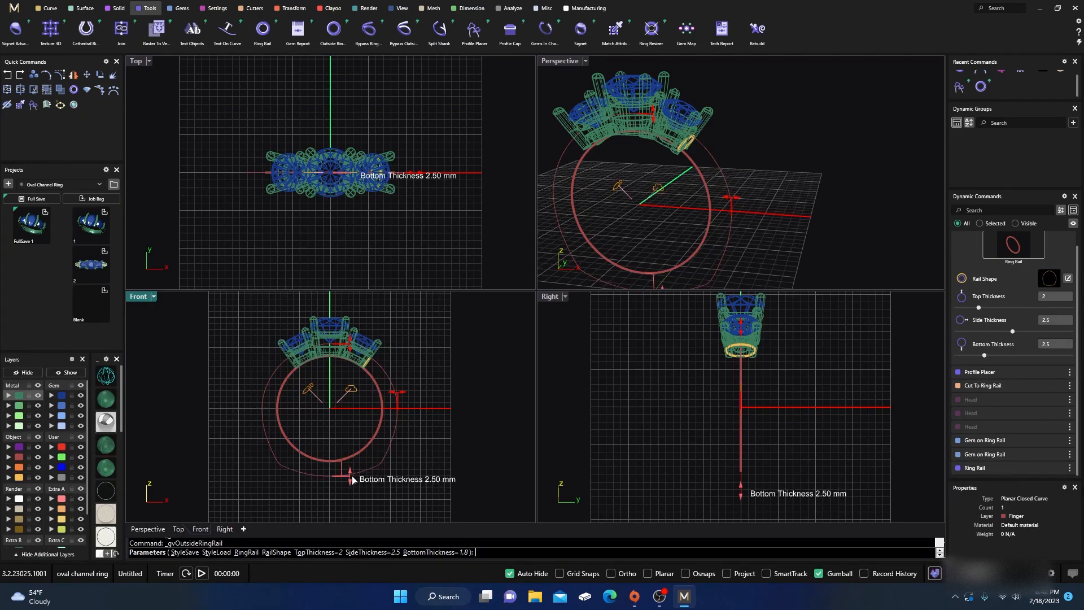
Orbit the perspective view around the ring and return the viewports to shaded display
scroll(346, 390, "up", 3)
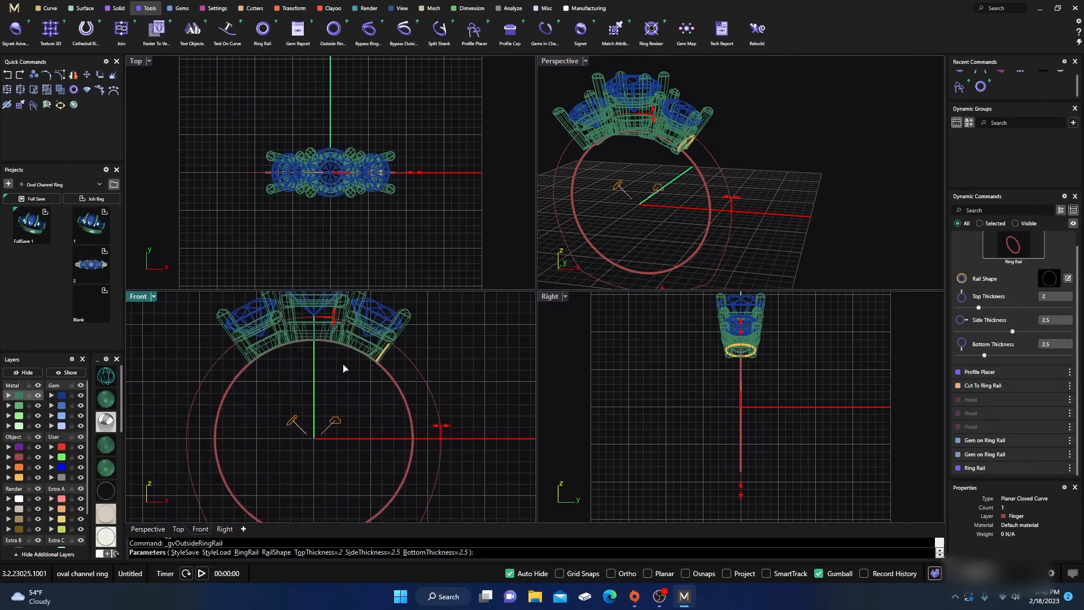
right_click_drag(801, 254, 685, 259)
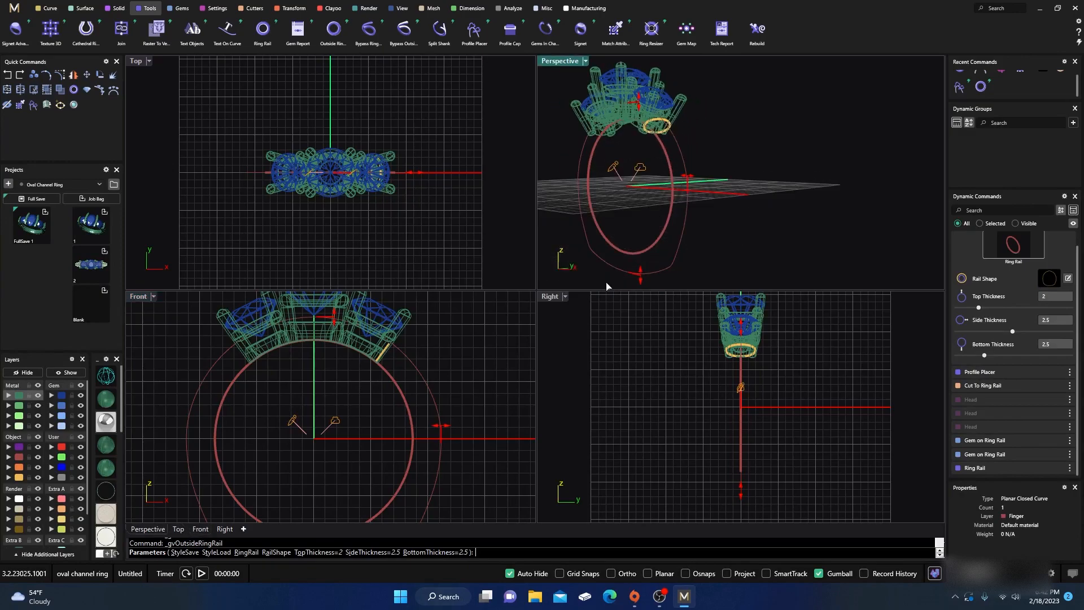
left_click(104, 402)
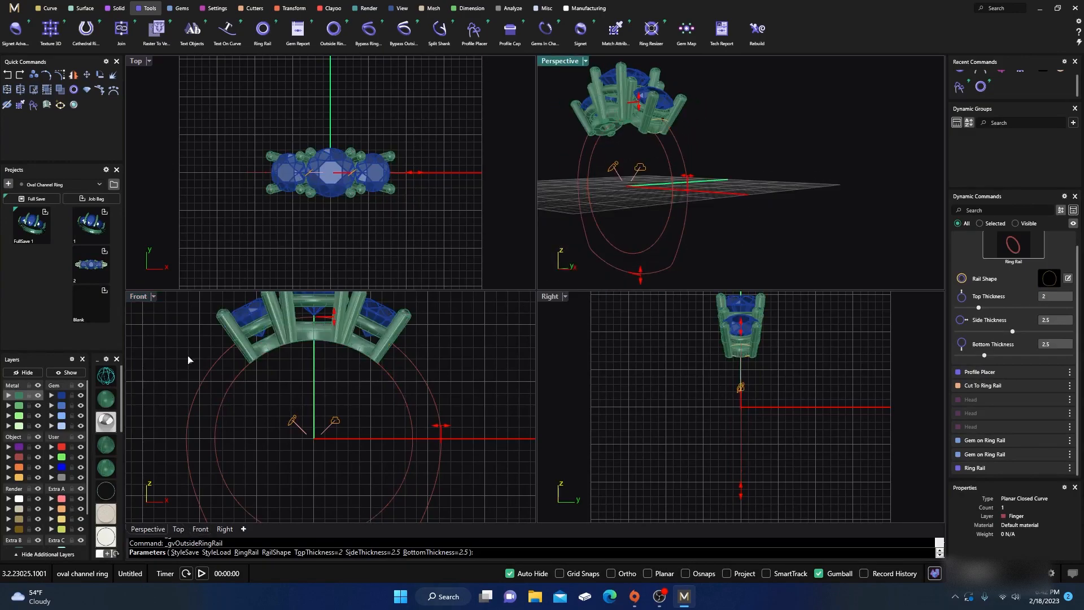
Examine in an enlarged perspective view how the outside ring rail meets the prong heads and the placed profile
double_click(567, 63)
scroll(639, 292, "down", 4)
right_click_drag(639, 294, 661, 318)
scroll(536, 236, "up", 2)
scroll(477, 242, "up", 2)
scroll(540, 255, "down", 3)
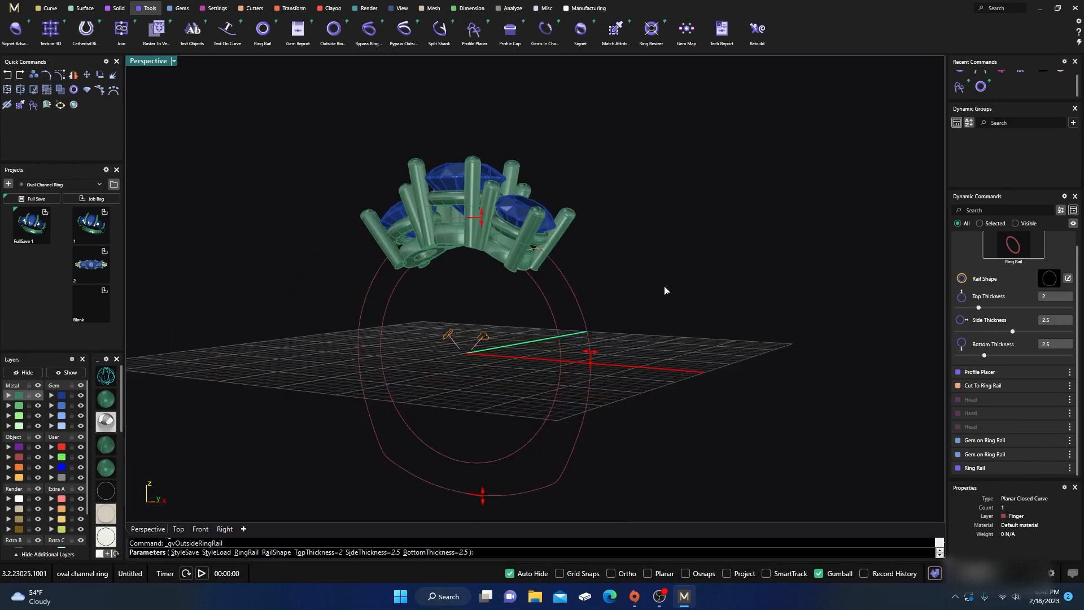
scroll(621, 271, "up", 5)
scroll(564, 248, "down", 4)
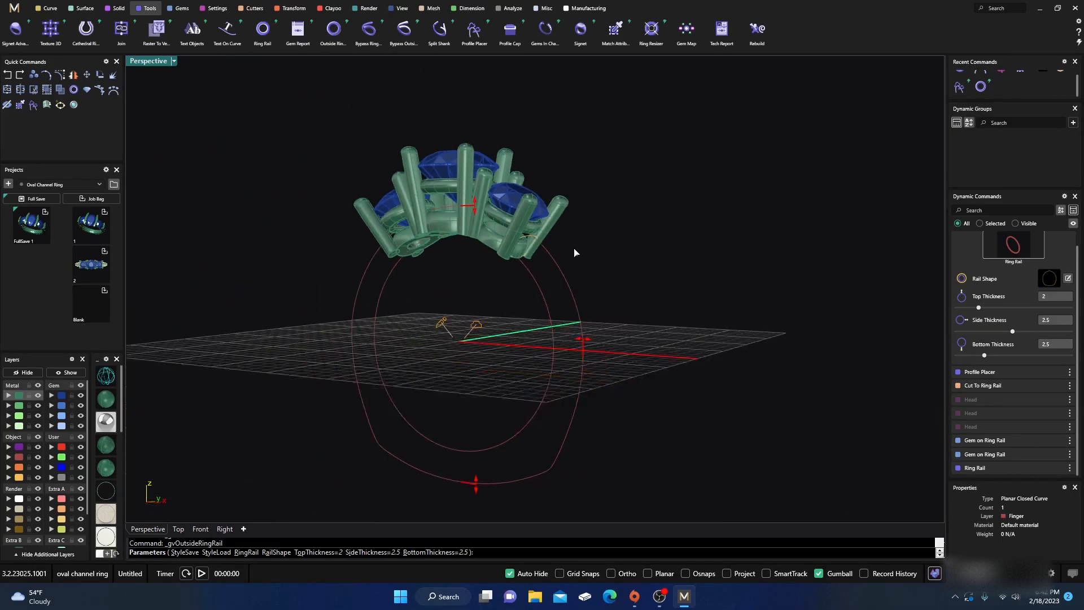
scroll(574, 252, "up", 4)
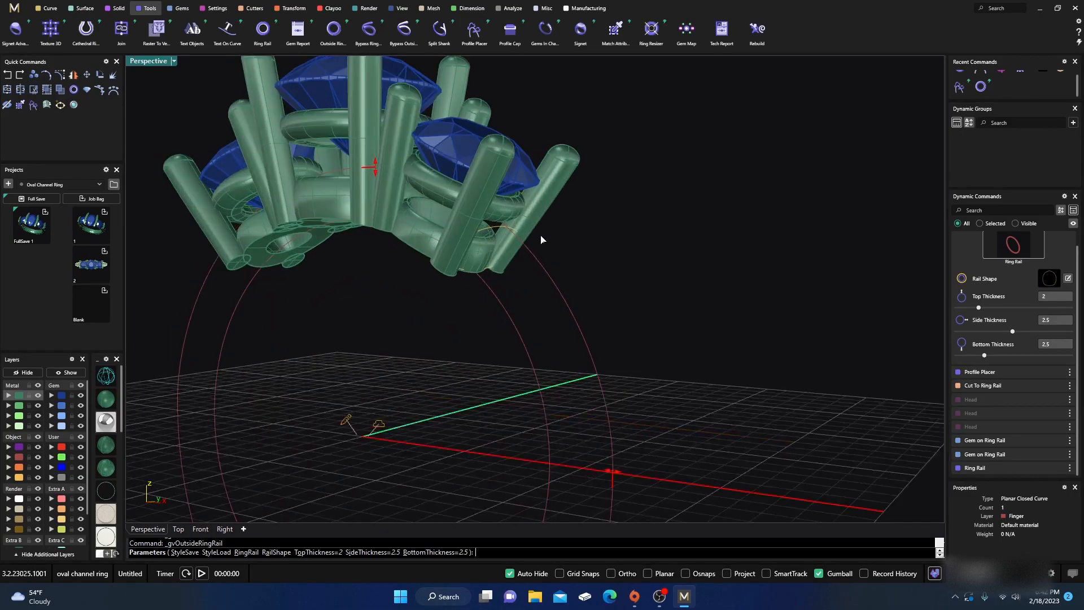
double_click(149, 62)
Raise the outside ring rail's top thickness to 3.2 mm and finish the rail
scroll(326, 423, "up", 1)
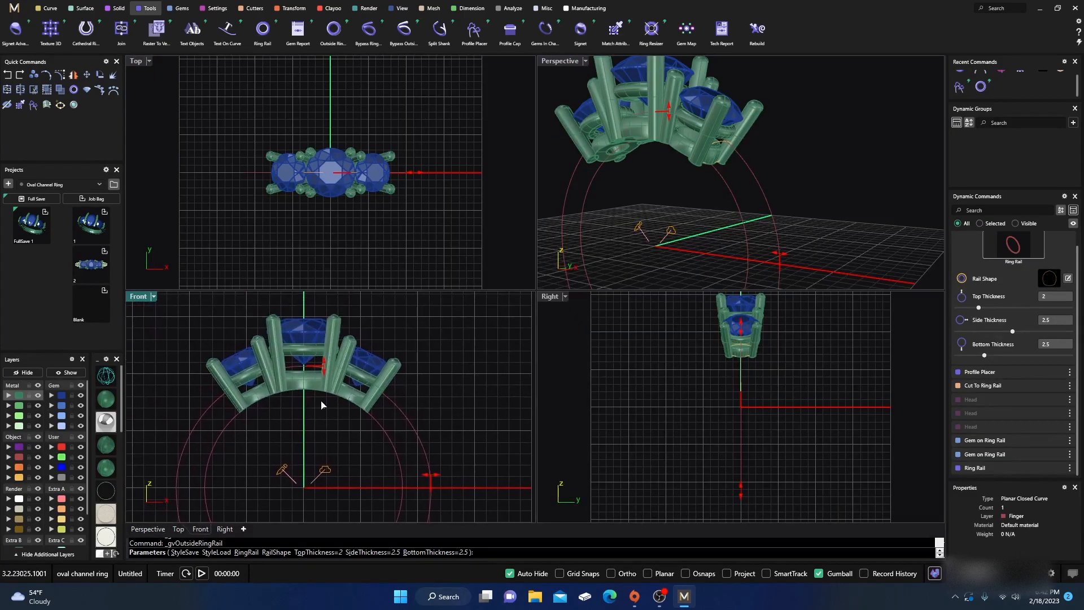
scroll(315, 468, "up", 2)
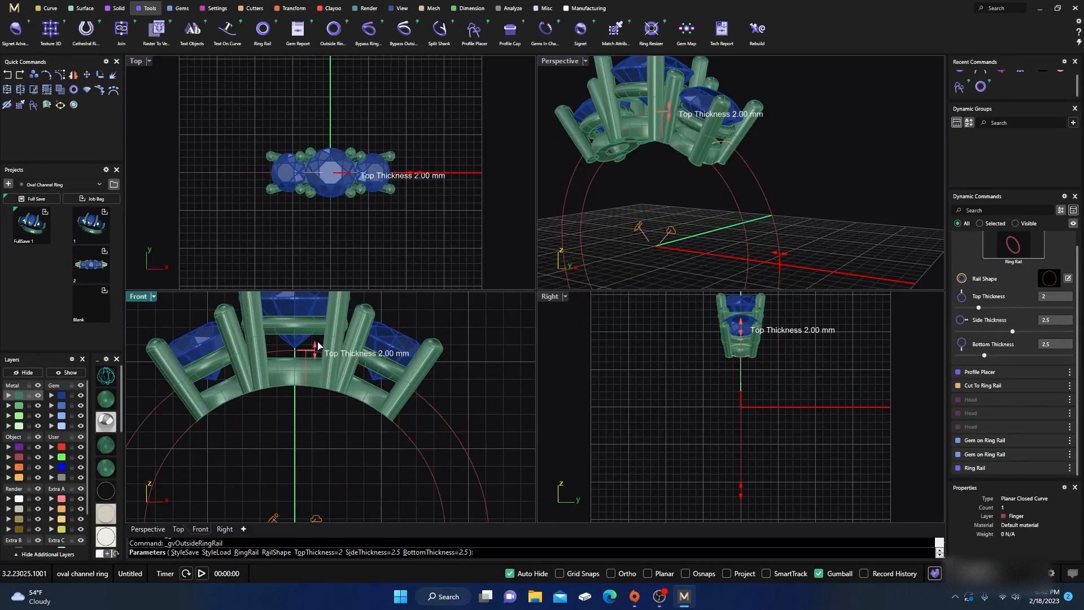
scroll(716, 153, "up", 5)
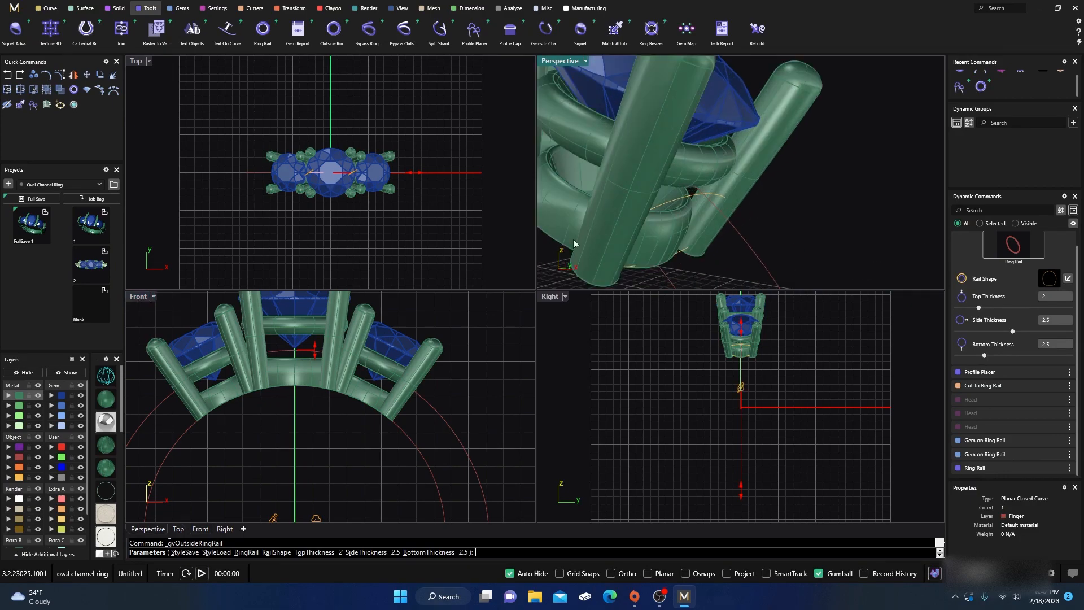
left_click_drag(312, 346, 319, 332)
left_click_drag(318, 329, 318, 331)
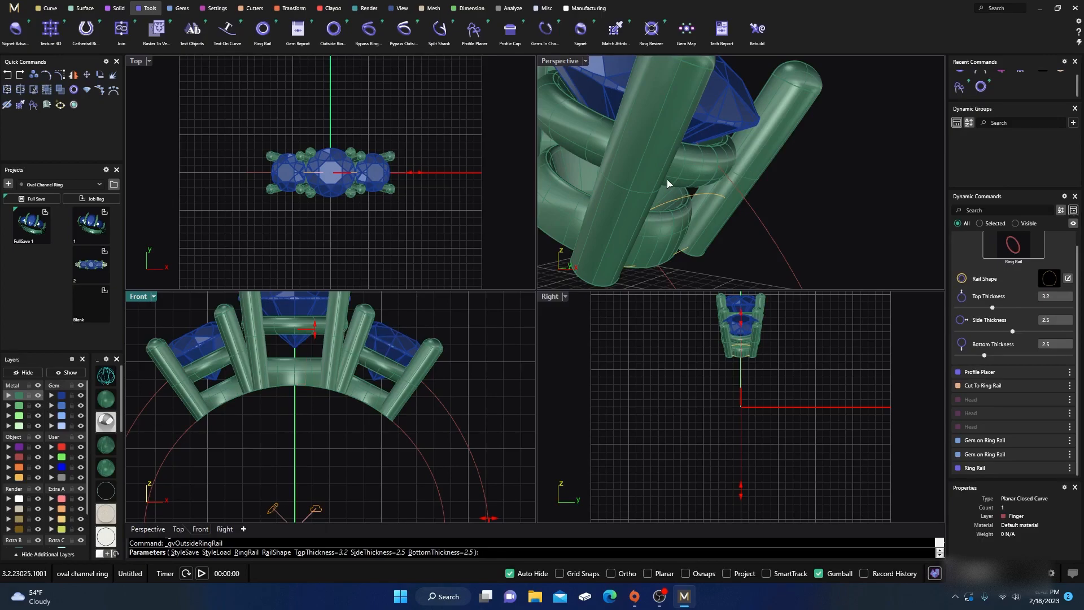
scroll(666, 184, "down", 3)
key("Return")
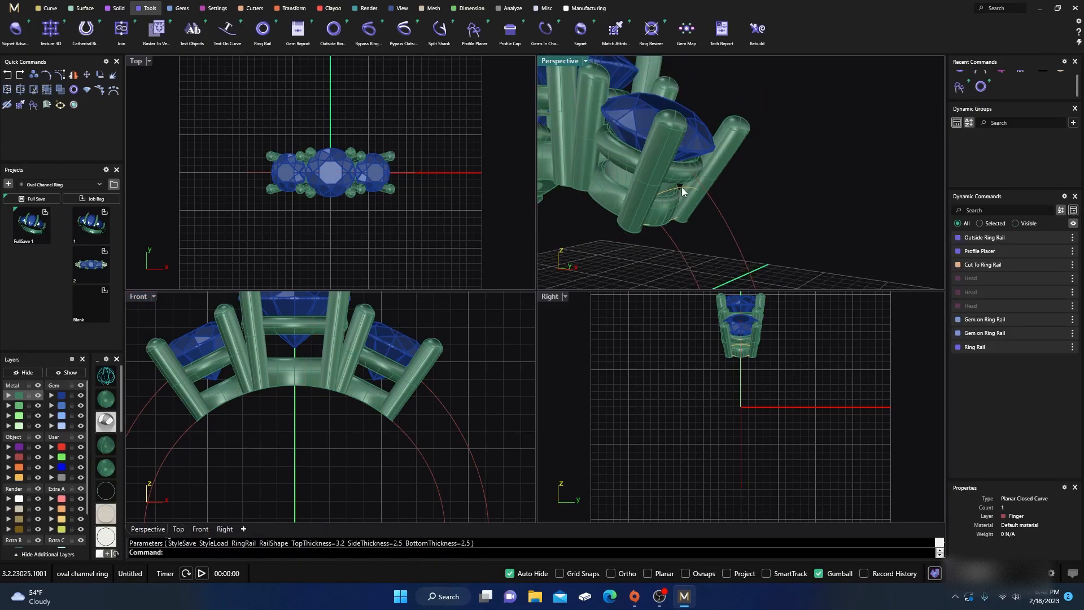
Reopen the profile at the right head's base for editing and assign the outside ring rail as its outside curve
left_click(685, 189)
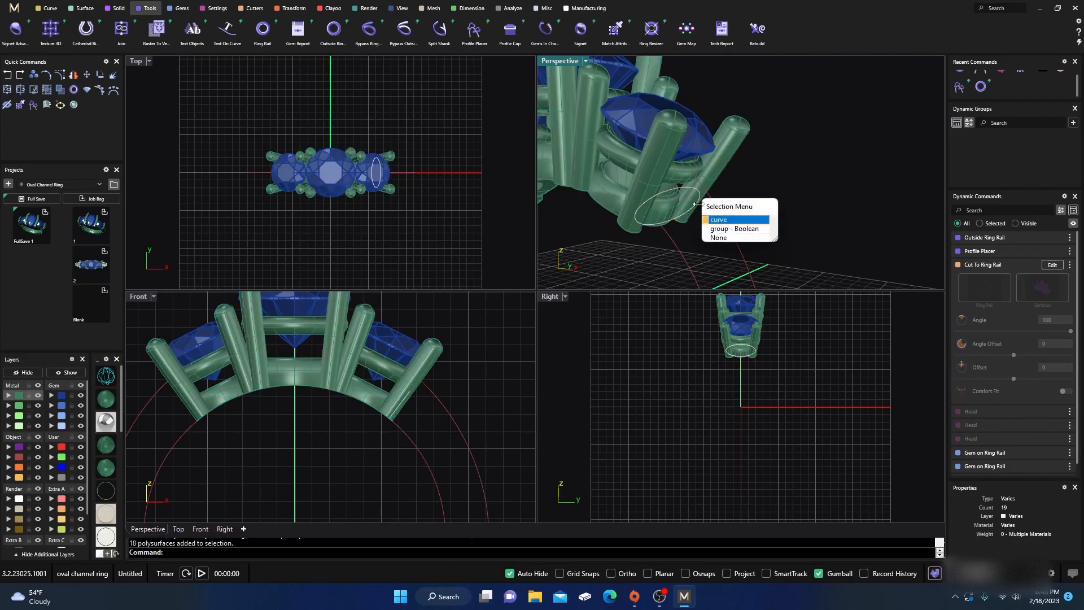
left_click(725, 220)
left_click(1039, 251)
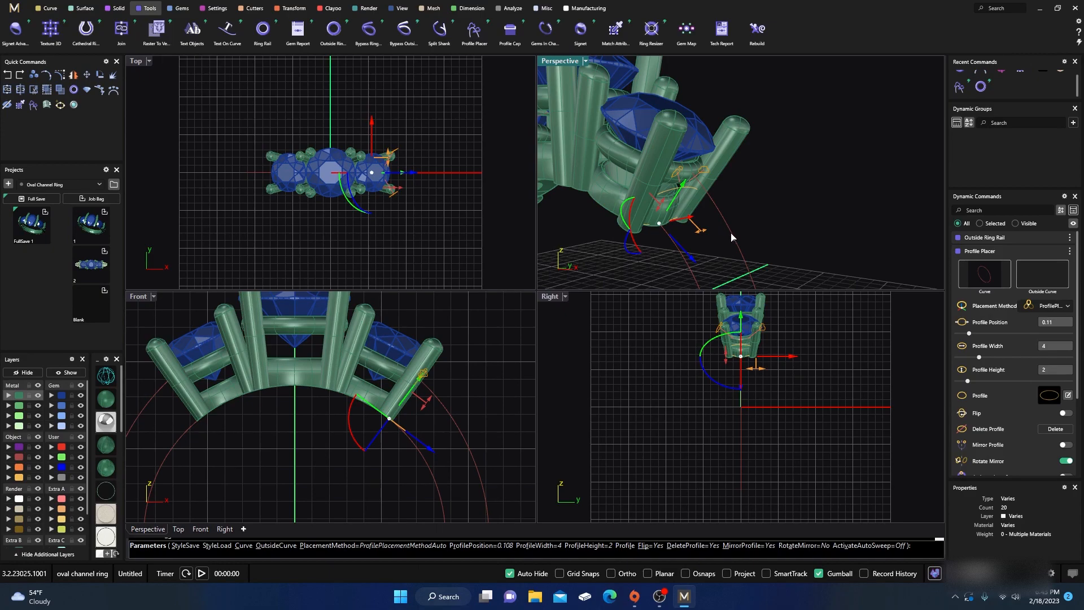
left_click(1030, 270)
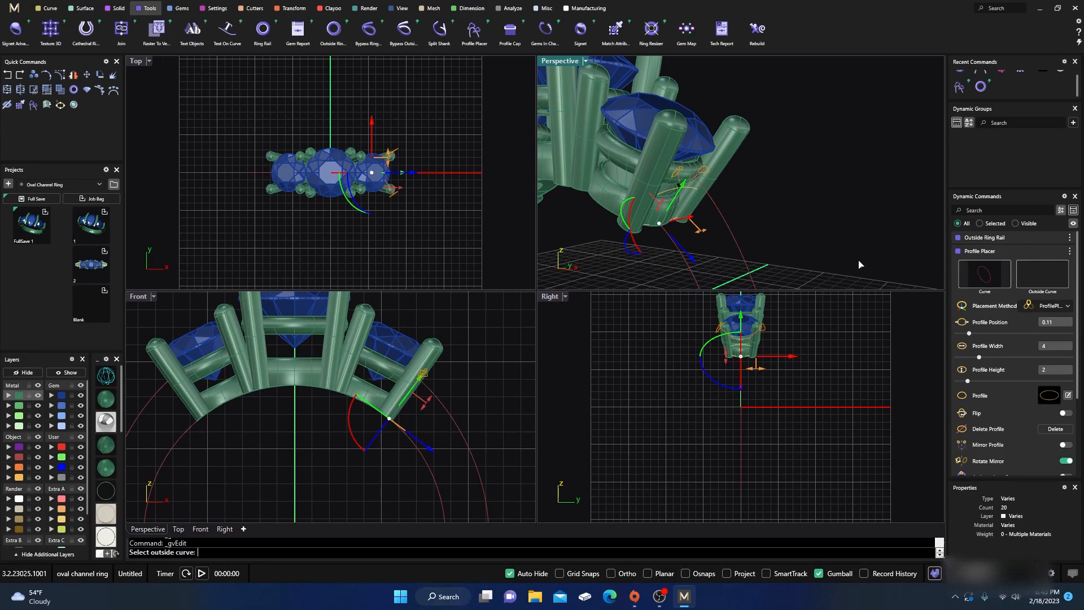
left_click(734, 229)
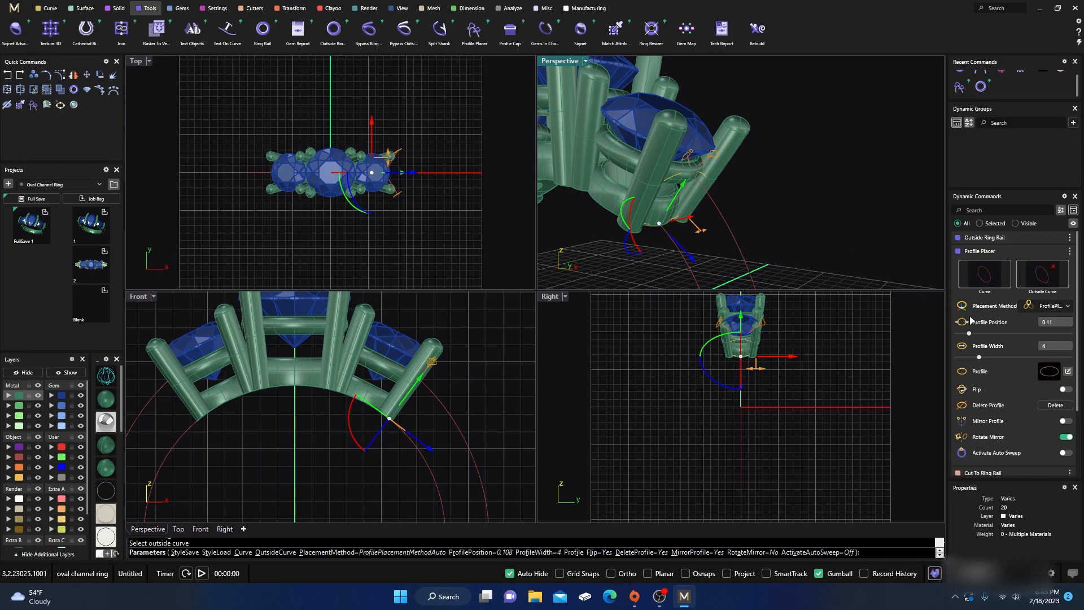
Give the profile at the right head the domed profileplacerCF_14 shape from the Shank library
left_click(1048, 371)
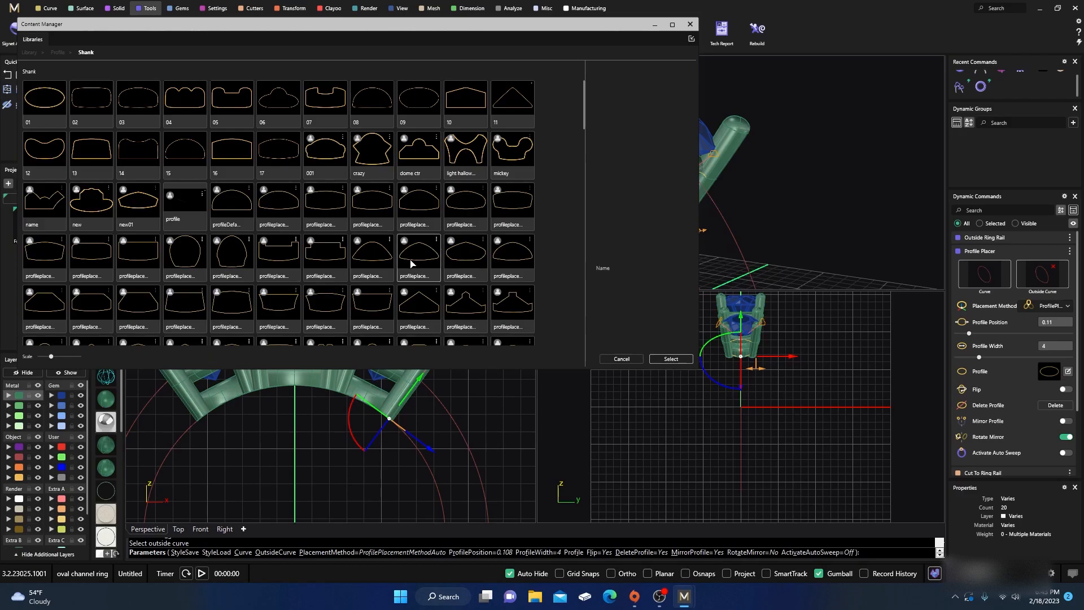
left_click(377, 260)
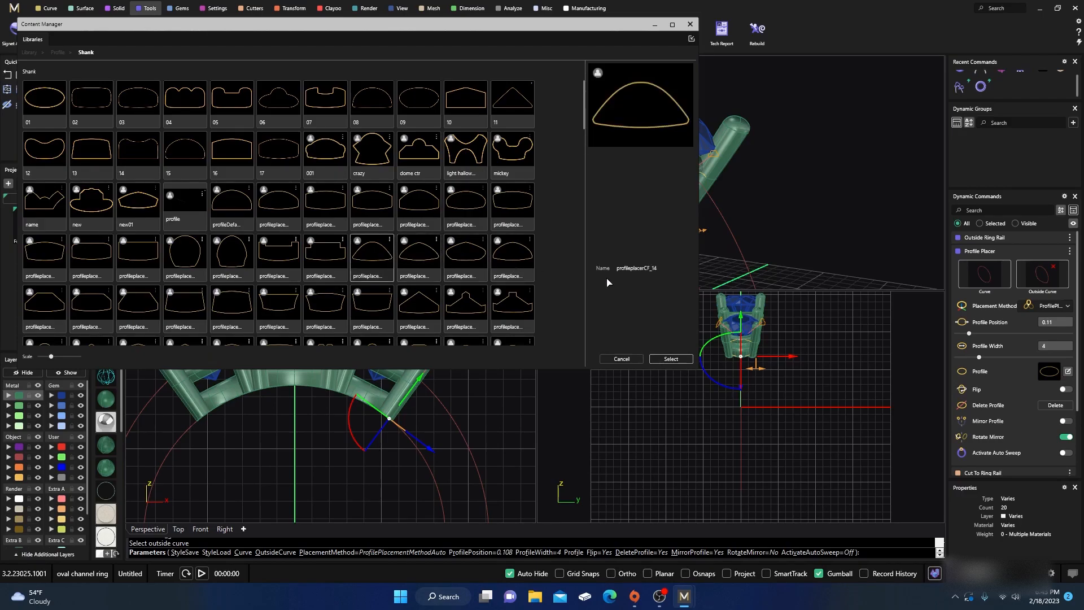
left_click(669, 361)
left_click(690, 24)
Examine in wireframe and shaded display how the domed profile sits against the right head's base
mouse_move(657, 262)
right_mouse_down()
mouse_move(649, 241)
mouse_move(665, 243)
mouse_move(641, 262)
right_mouse_up()
left_click_drag(389, 419, 383, 414)
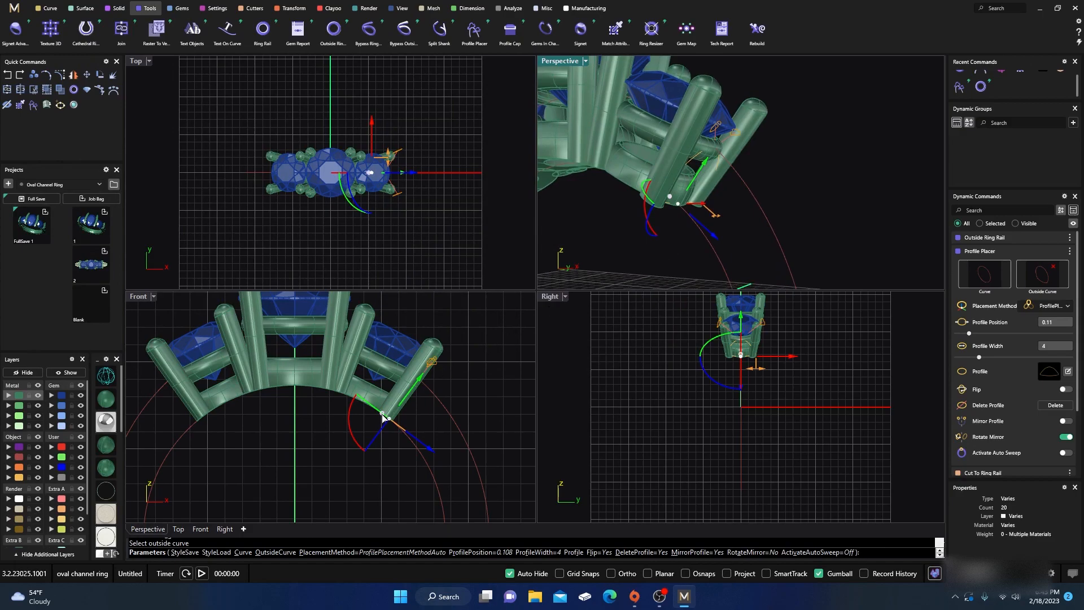
scroll(383, 416, "up", 5)
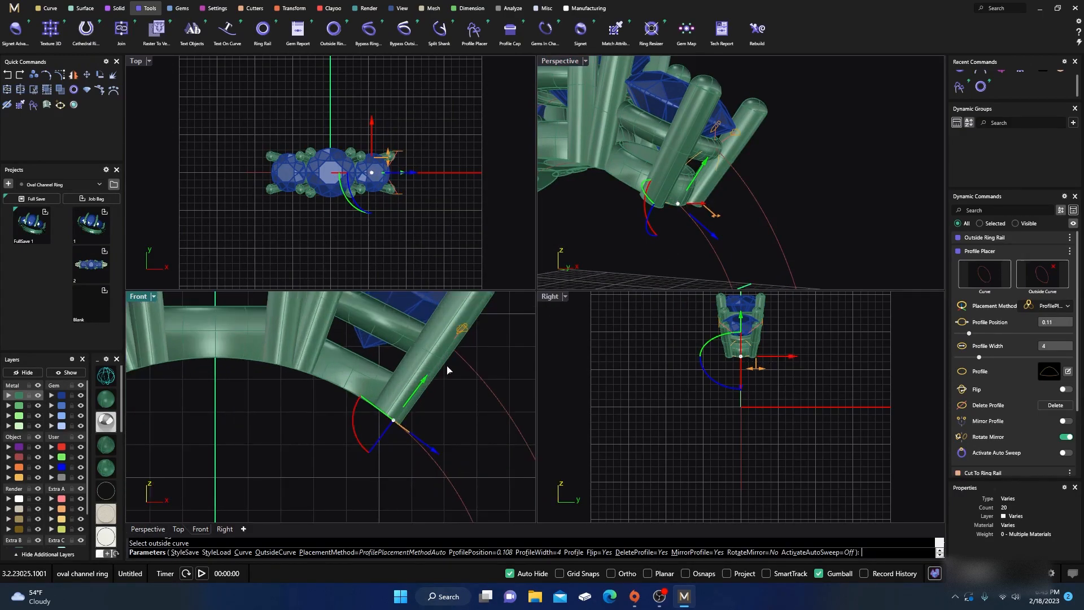
left_click(107, 381)
scroll(384, 429, "up", 2)
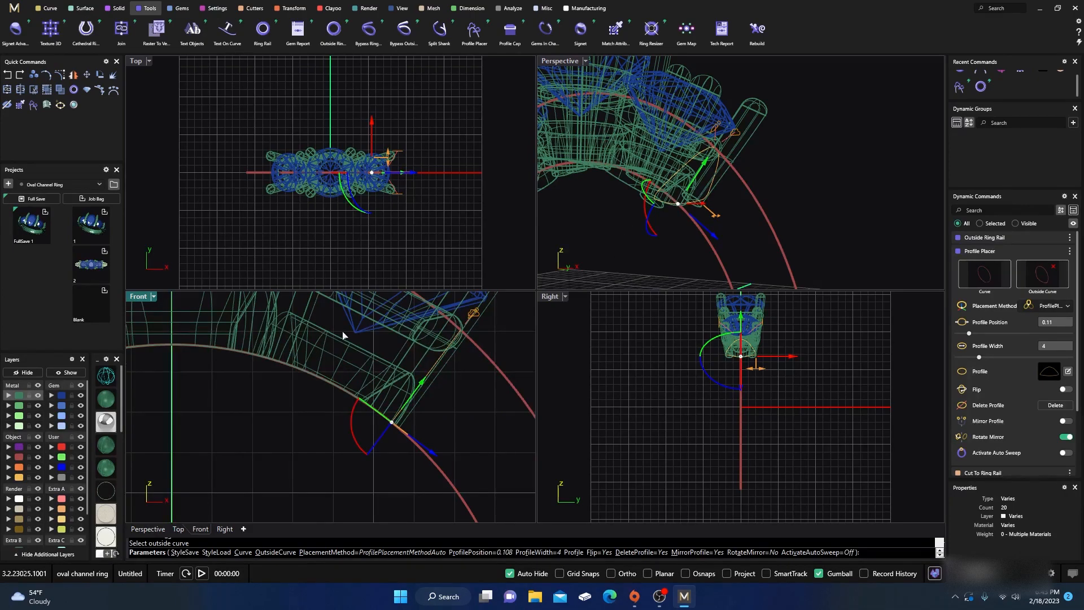
left_click(103, 405)
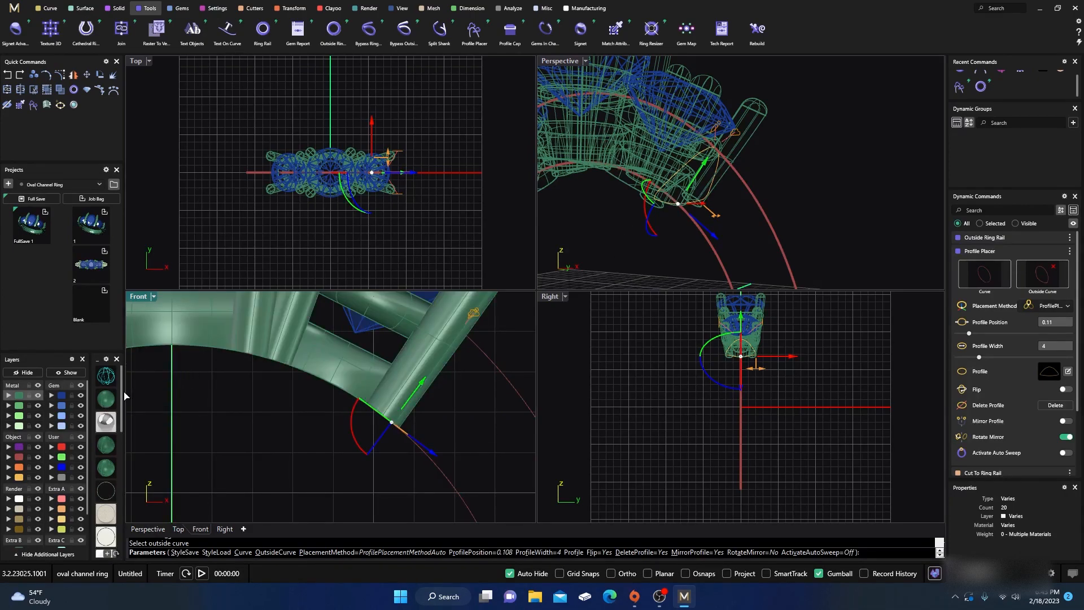
right_click(112, 396)
right_click_drag(691, 196, 726, 189)
scroll(738, 157, "up", 3)
scroll(744, 173, "up", 4)
scroll(743, 172, "down", 4)
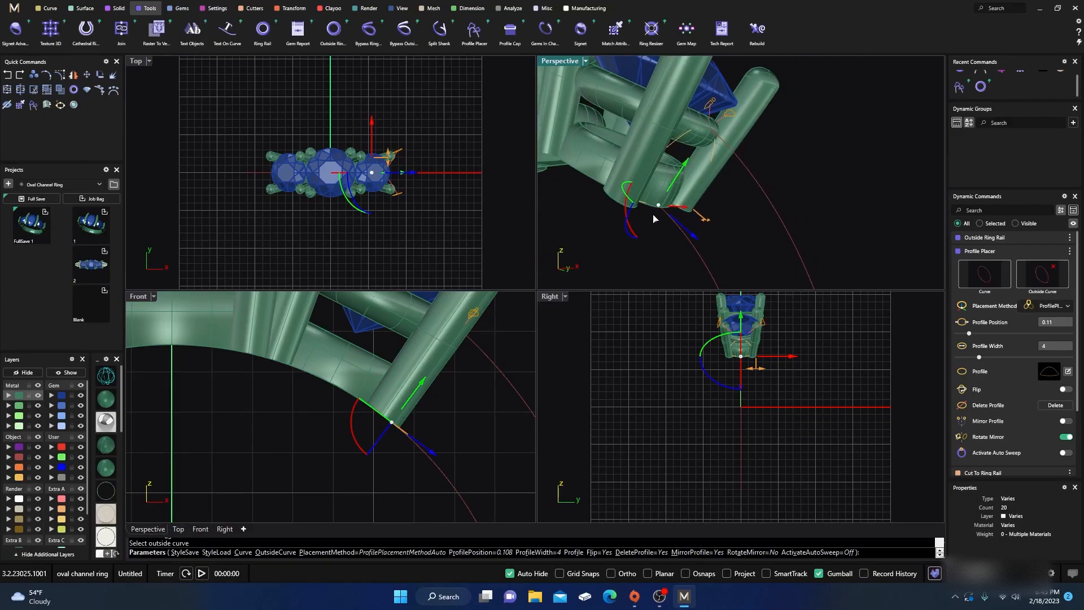
scroll(653, 218, "up", 2)
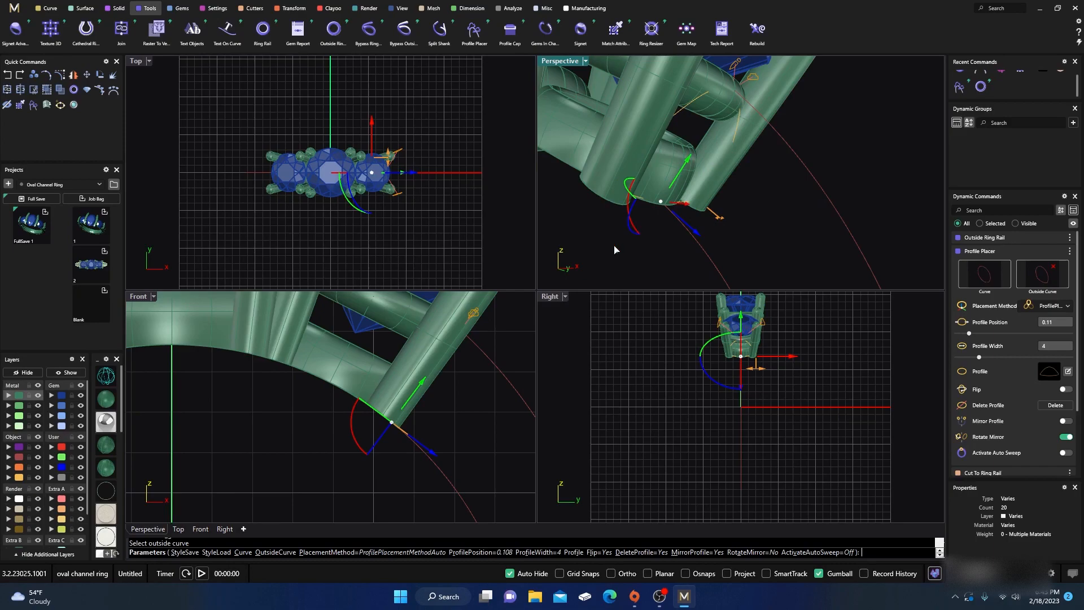
In wireframe display, move the domed profile to position 0.109 along the rail and mirror it to the opposite head
left_click(102, 381)
left_click_drag(394, 424, 396, 427)
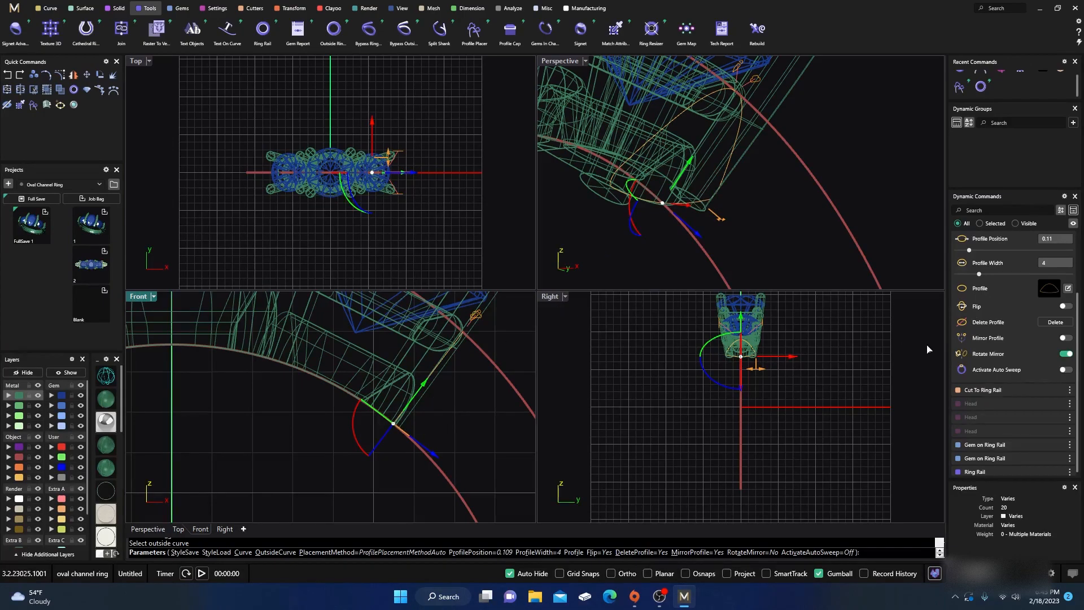
left_click(1064, 338)
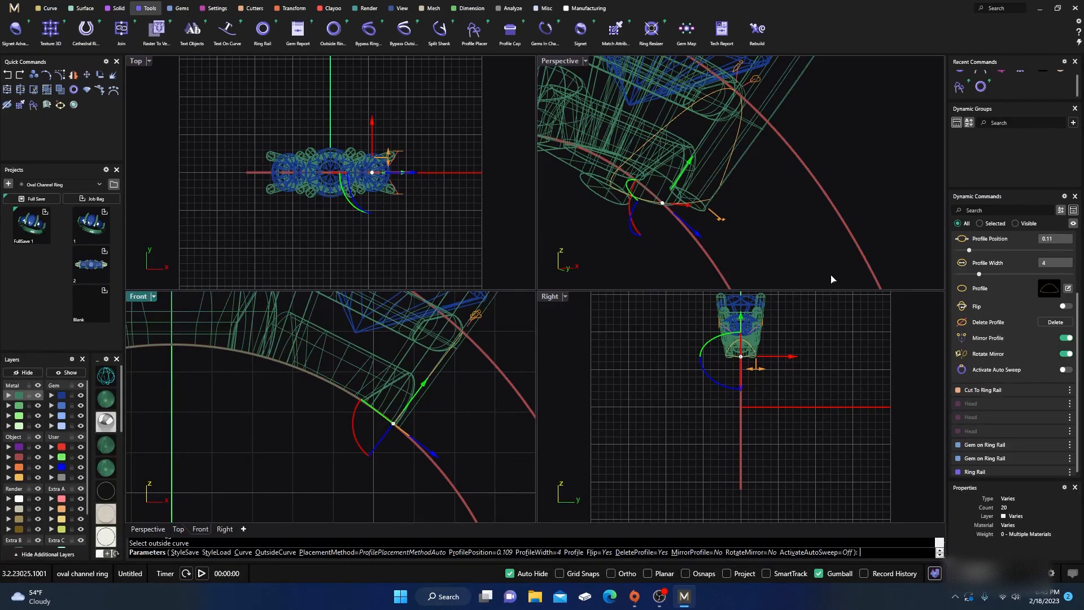
Add a profile at position 0.5 at the base of the ring, using library shape 02 with a 3 mm width
scroll(738, 224, "down", 10)
scroll(400, 344, "down", 8)
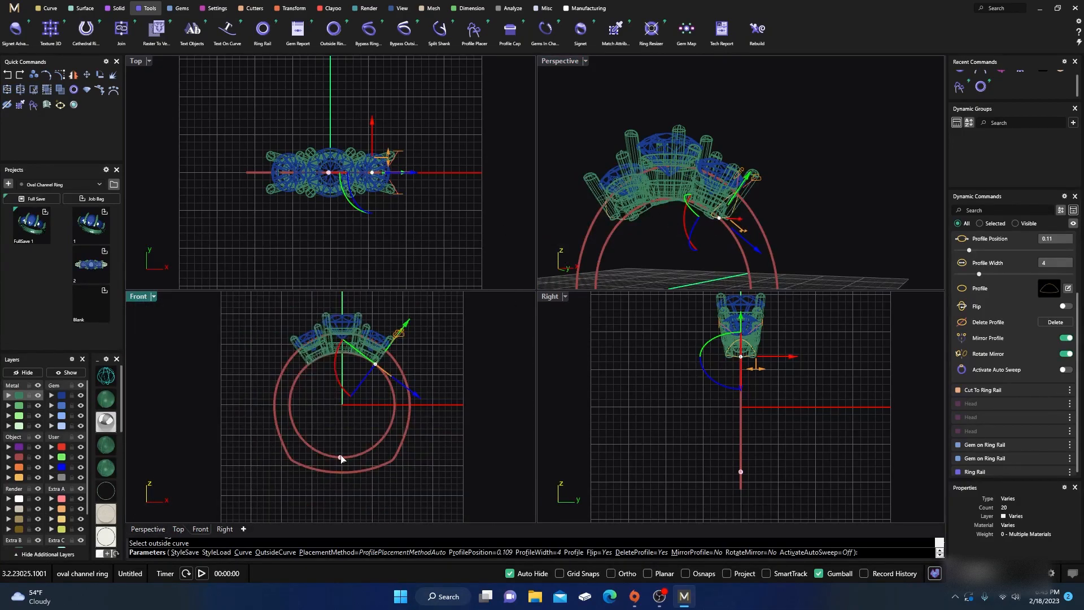
left_click(343, 457)
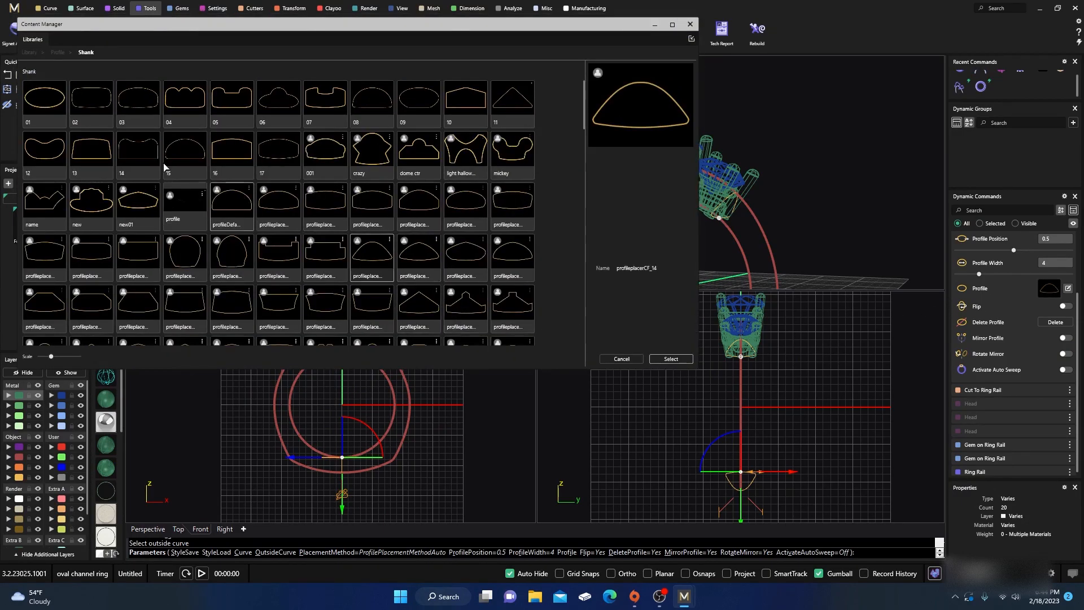
left_click(93, 106)
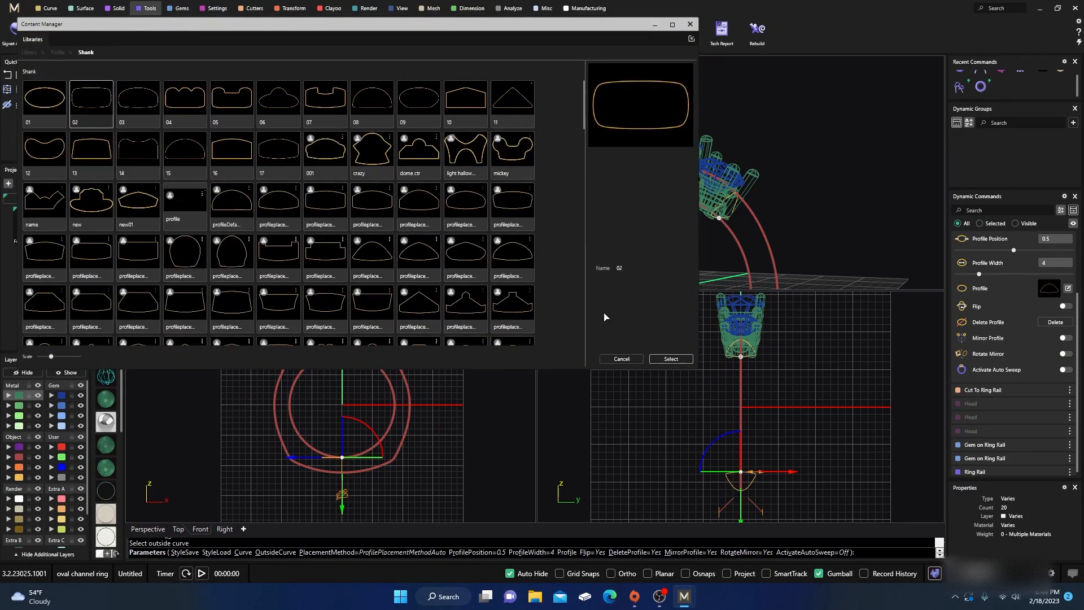
left_click(677, 360)
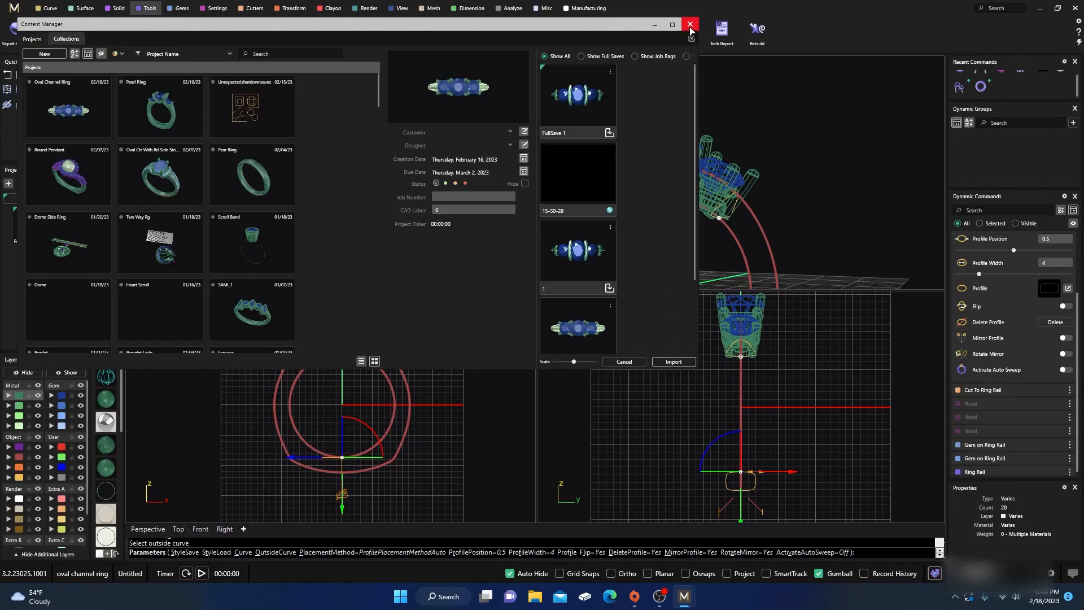
left_click(690, 24)
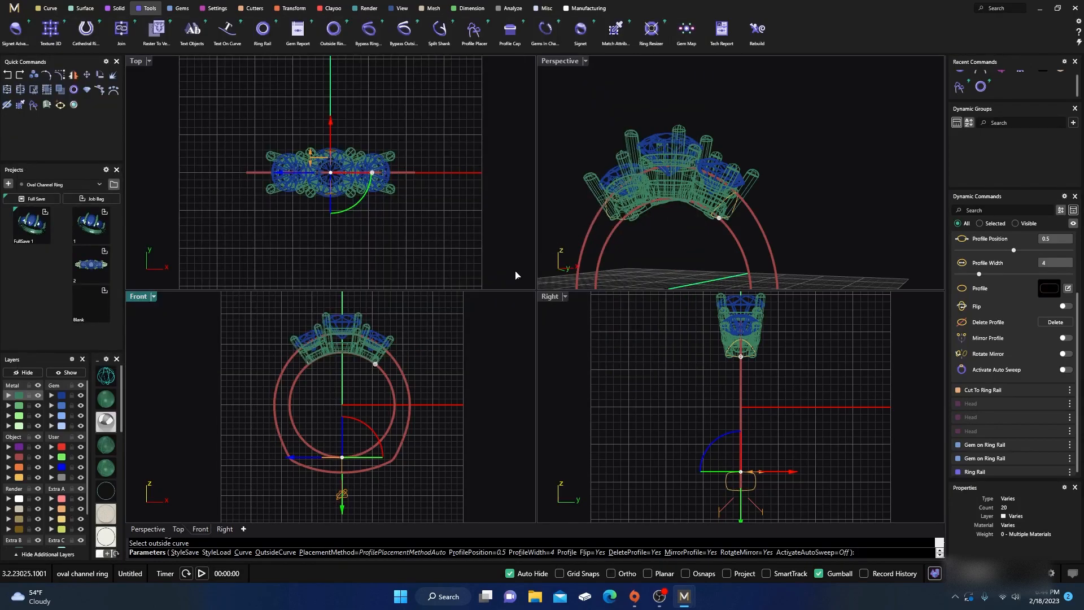
scroll(751, 496, "up", 5)
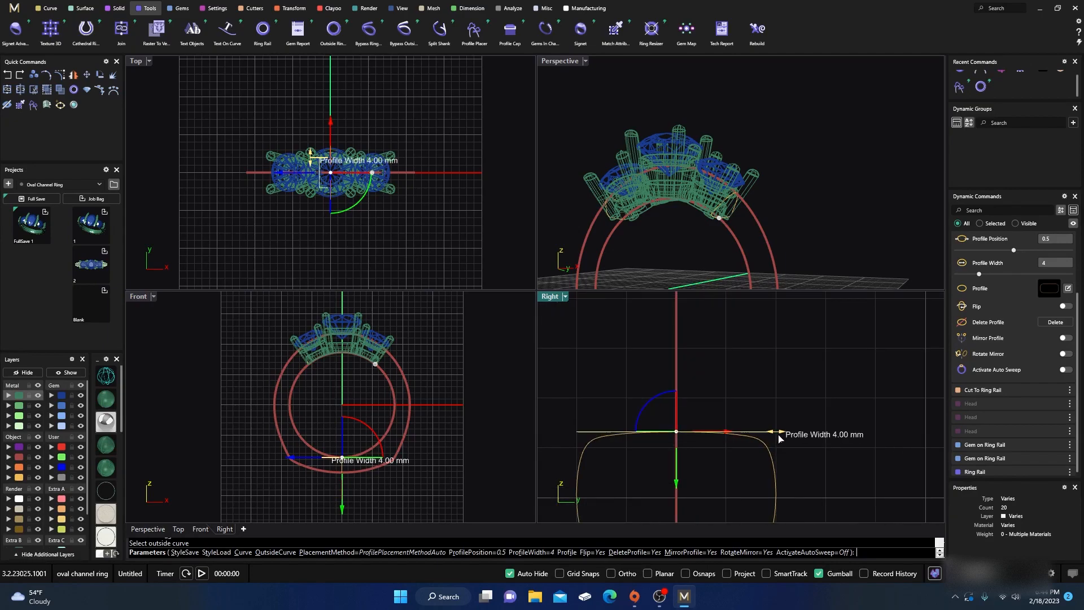
left_click_drag(780, 434, 727, 433)
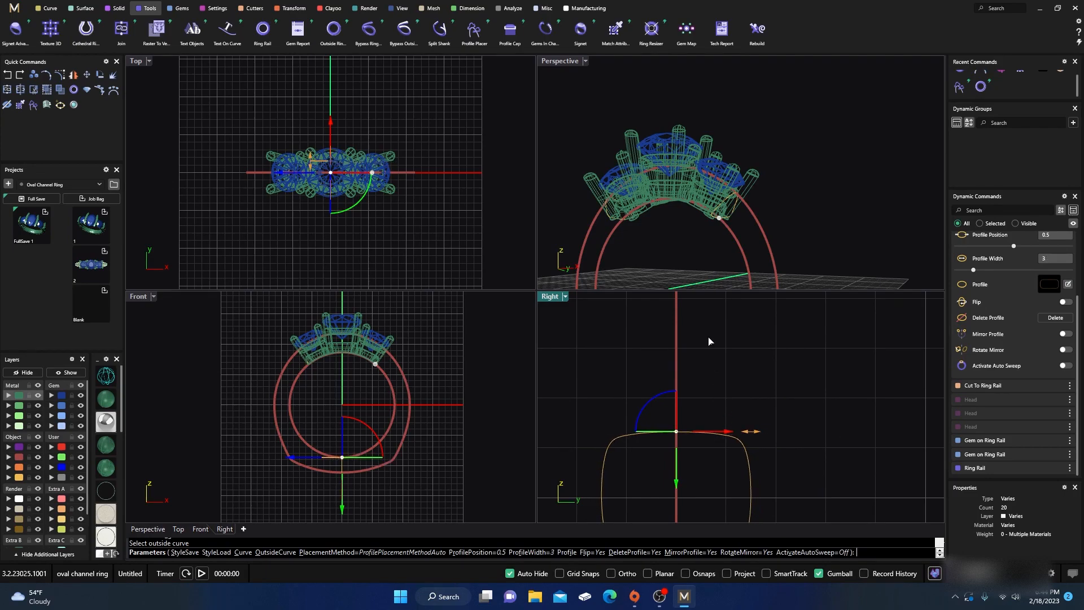
Narrow the mirrored head profile's width to 1.9 mm and finish the profile placement
scroll(746, 248, "up", 5)
left_click(682, 199)
scroll(661, 448, "down", 12)
scroll(679, 307, "up", 5)
scroll(665, 312, "up", 3)
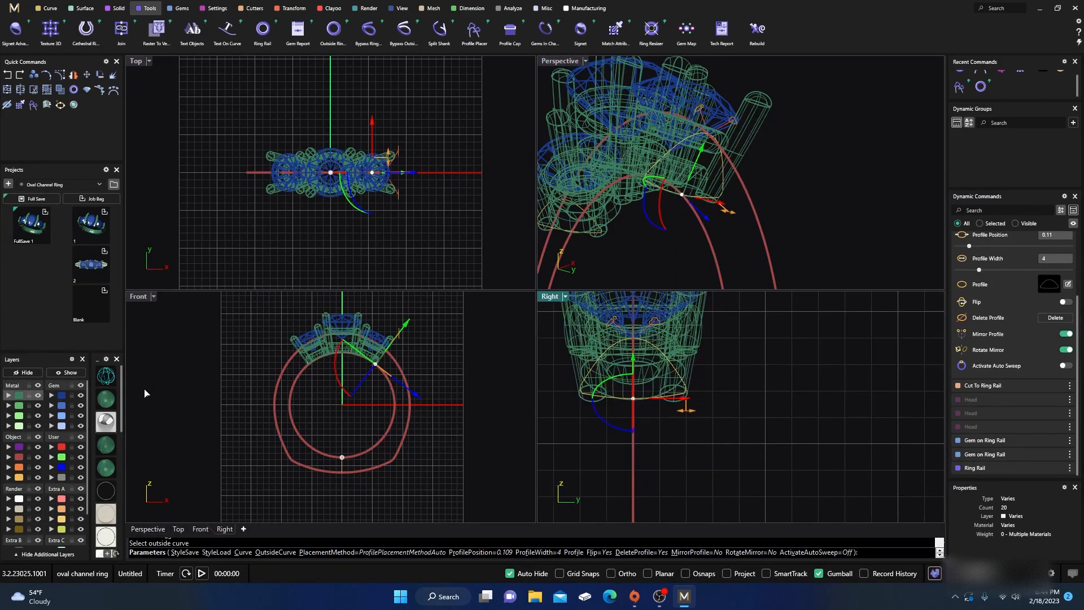
scroll(642, 410, "up", 2)
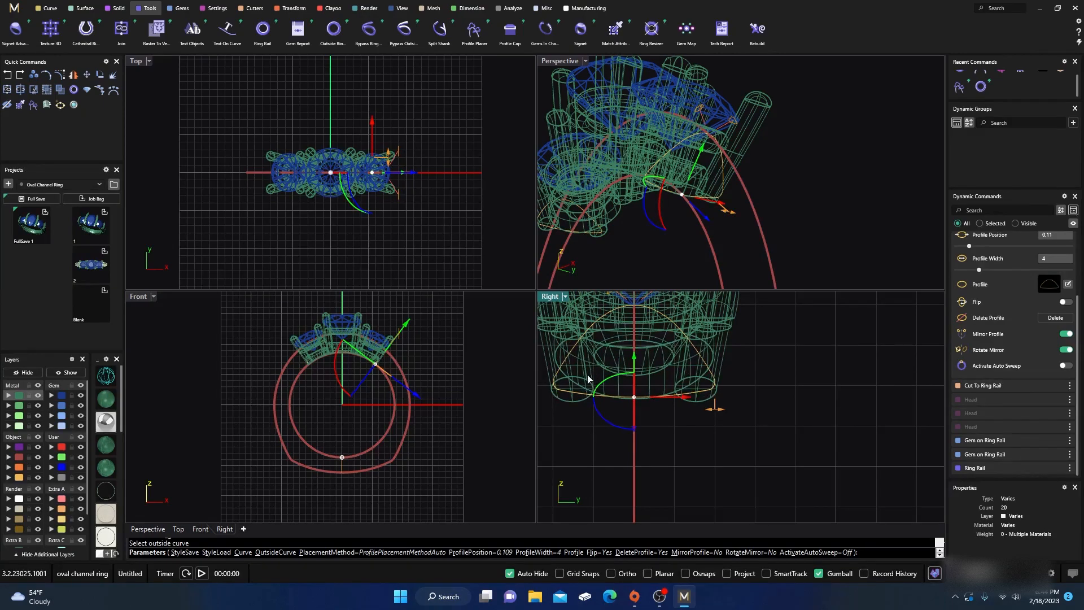
left_click_drag(712, 410, 631, 401)
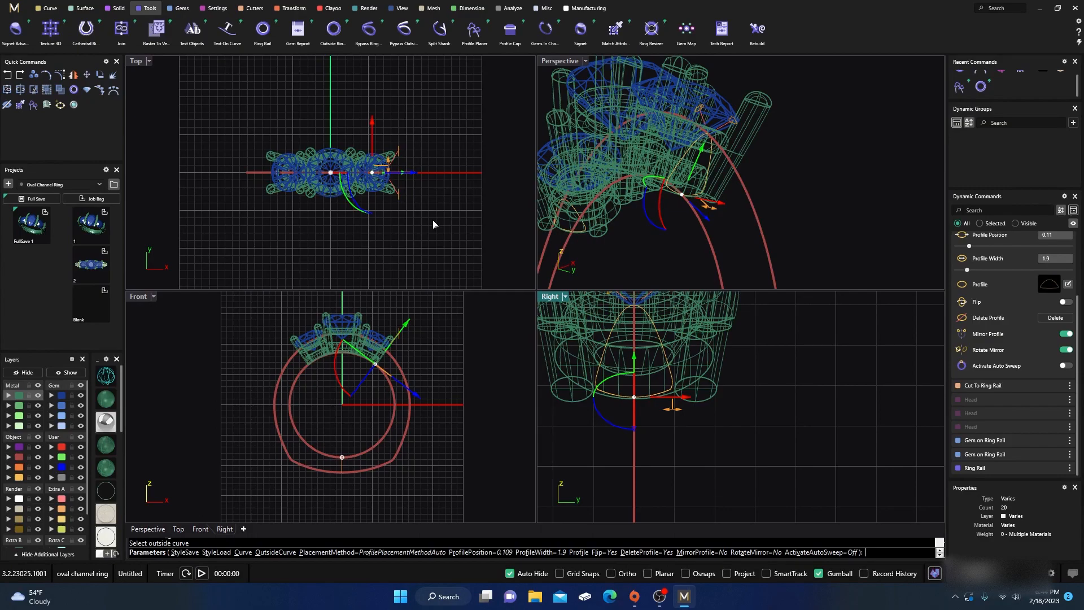
key("Return")
Create a two-rail sweep along the inner and outside ring rails through both head profiles and the profile at the ring's base
scroll(725, 146, "down", 5)
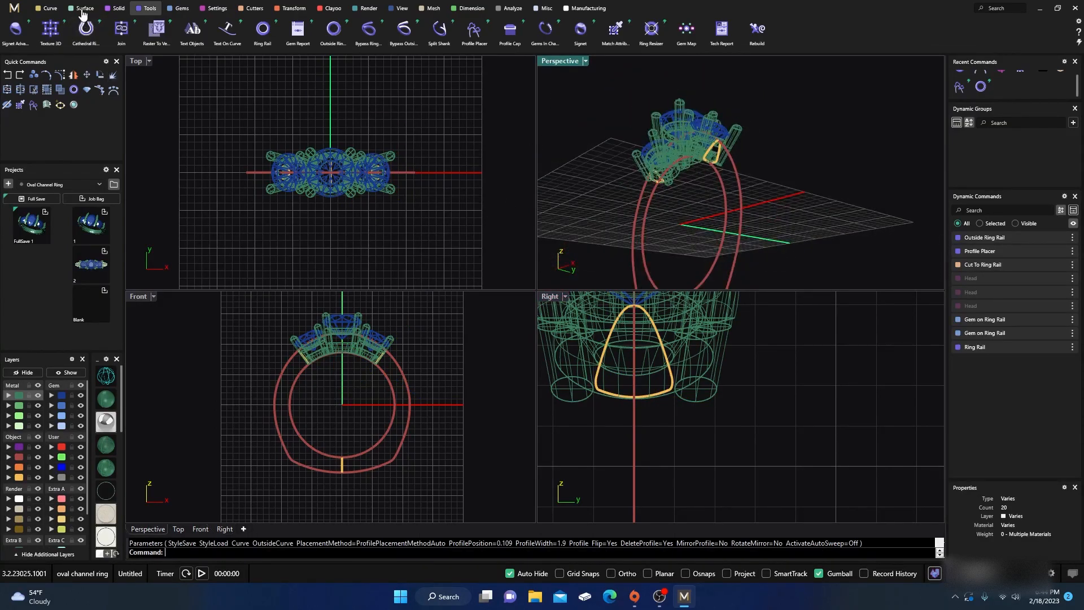
left_click(85, 8)
left_click(86, 29)
left_click(717, 265)
left_click(737, 268)
left_click(718, 157)
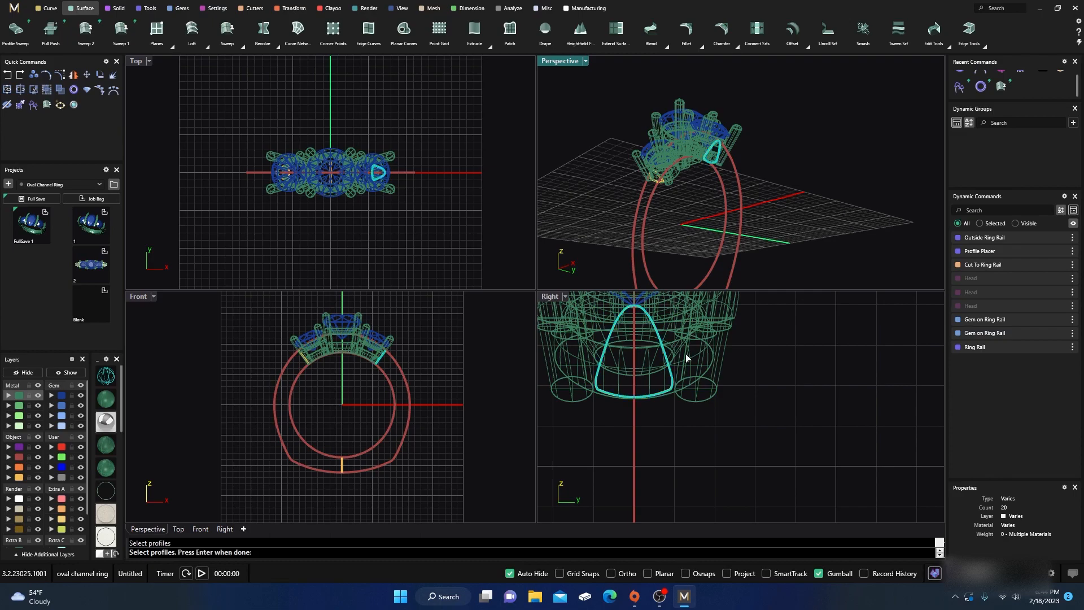
scroll(670, 423, "down", 5)
left_click(671, 488)
scroll(657, 224, "up", 5)
left_click(673, 143)
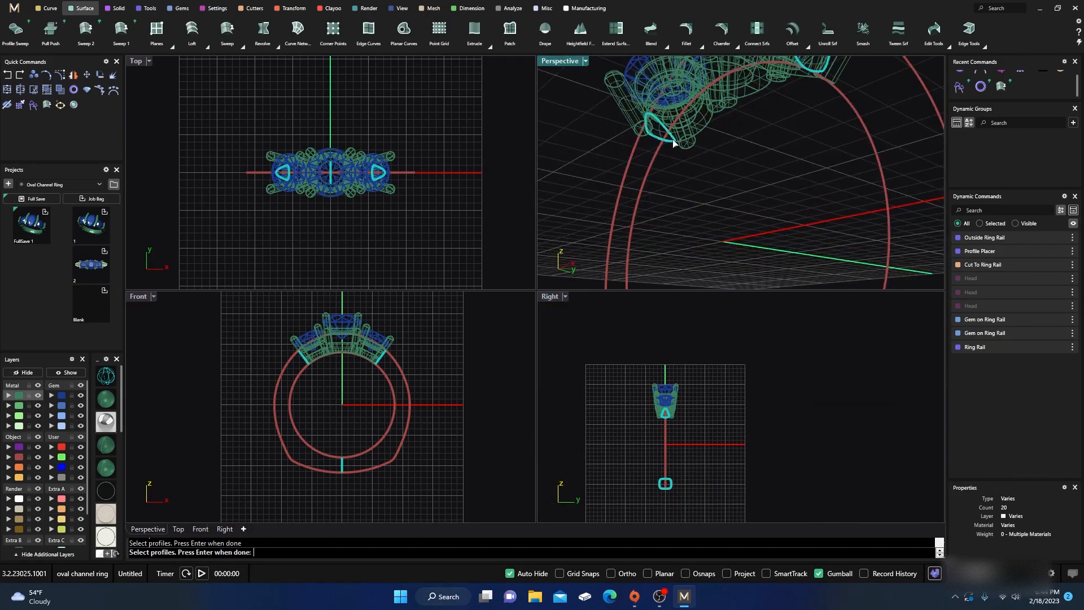
key("Return")
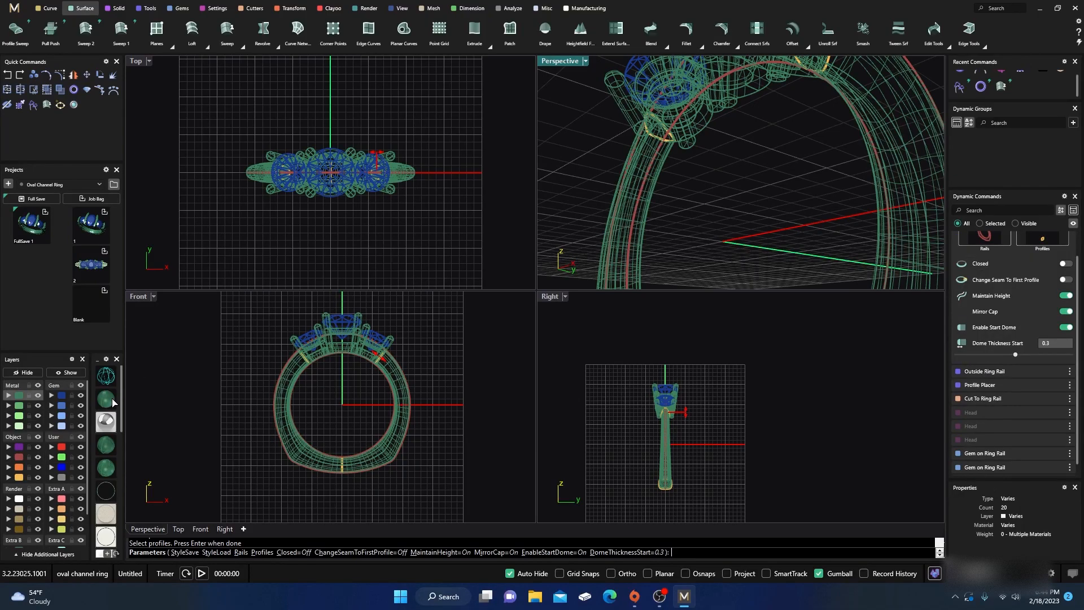
Turn off Maintain Height for the shank sweep in an enlarged perspective view and finish the sweep
double_click(563, 62)
scroll(497, 252, "down", 6)
right_click_drag(497, 253, 474, 305)
left_click(1064, 296)
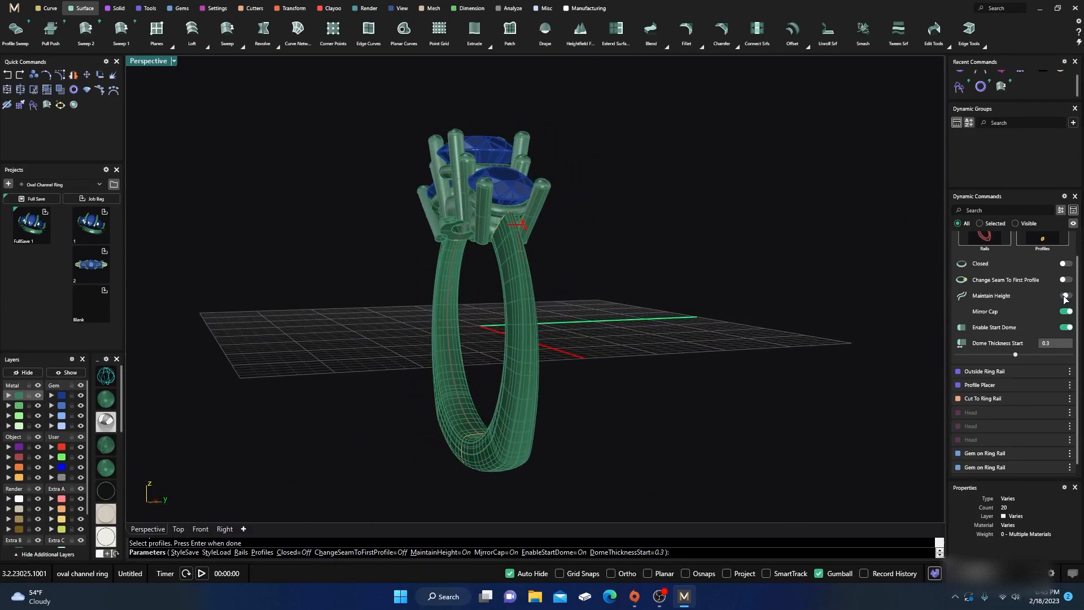
right_click_drag(542, 438, 614, 426)
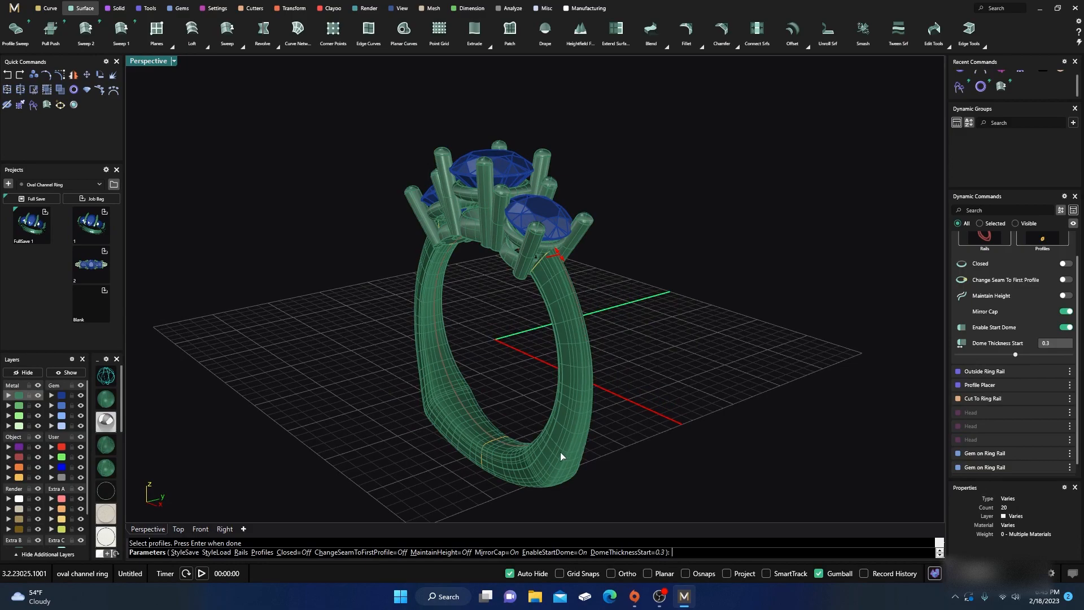
scroll(559, 451, "up", 3)
scroll(557, 452, "down", 3)
right_click_drag(557, 451, 406, 441)
scroll(400, 169, "up", 6)
right_click_drag(456, 263, 458, 345)
scroll(424, 282, "down", 5)
scroll(439, 287, "up", 3)
key("Return")
Assign the swept shank to the Metal 04 layer
left_click(351, 280)
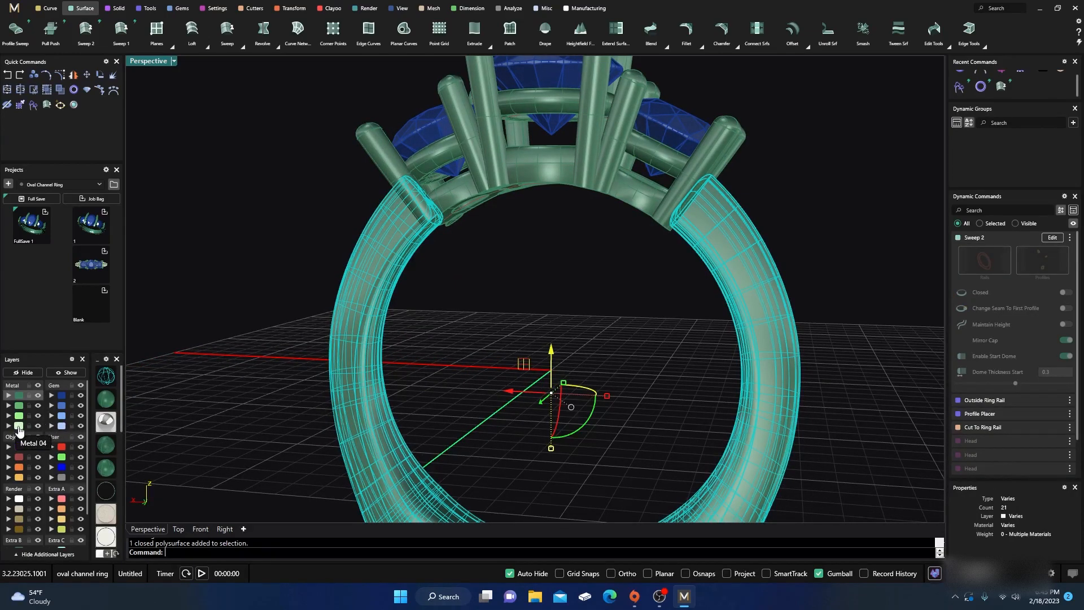
left_click(18, 426)
left_click(234, 276)
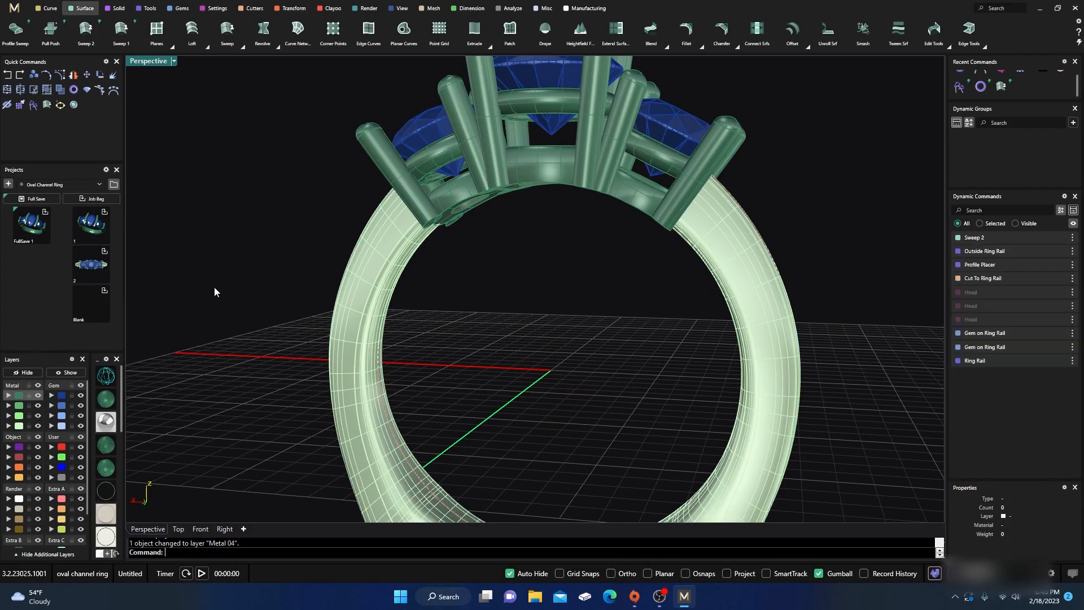
Examine in rendered display how the shank's tapered end meets the side head and its prongs
left_click(106, 423)
scroll(445, 293, "down", 5)
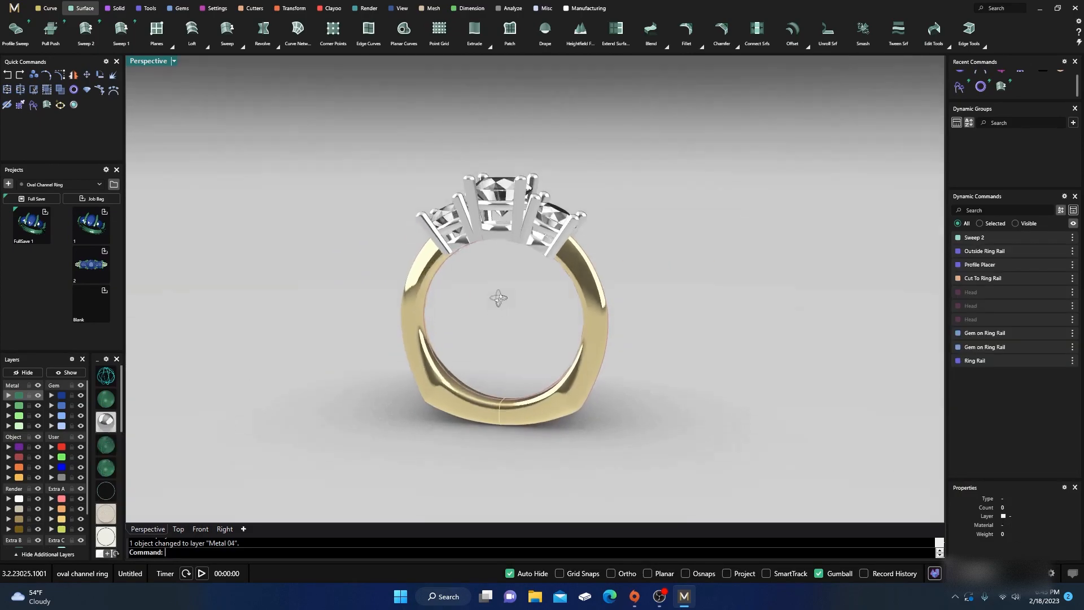
right_click_drag(498, 295, 479, 344)
scroll(537, 290, "up", 5)
right_click_drag(537, 291, 429, 279)
scroll(558, 227, "up", 7)
scroll(524, 237, "down", 7)
mouse_move(523, 239)
right_mouse_down()
mouse_move(507, 279)
mouse_move(527, 251)
right_mouse_up()
scroll(540, 205, "up", 4)
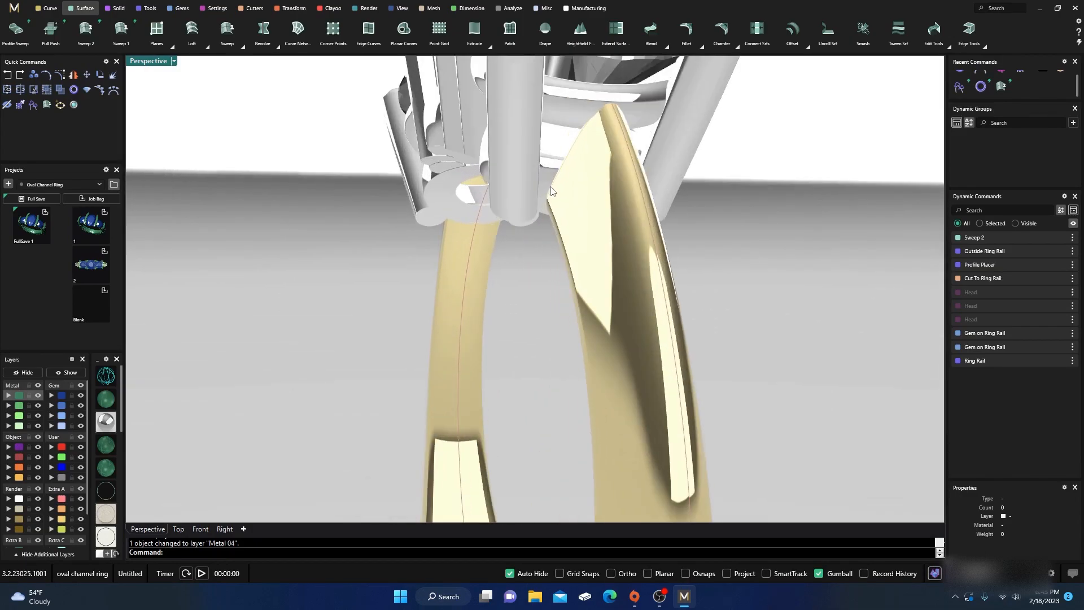
Edit the existing profile placement and slightly widen the mirrored domed profile where the shank meets the side heads
left_click(552, 192)
left_click(583, 222)
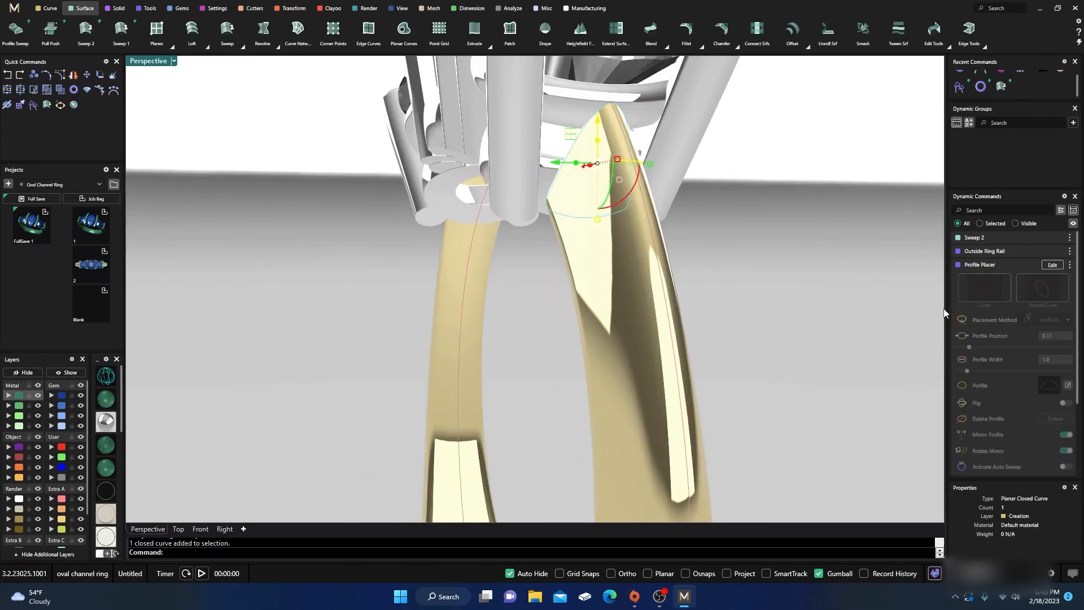
left_click(1050, 266)
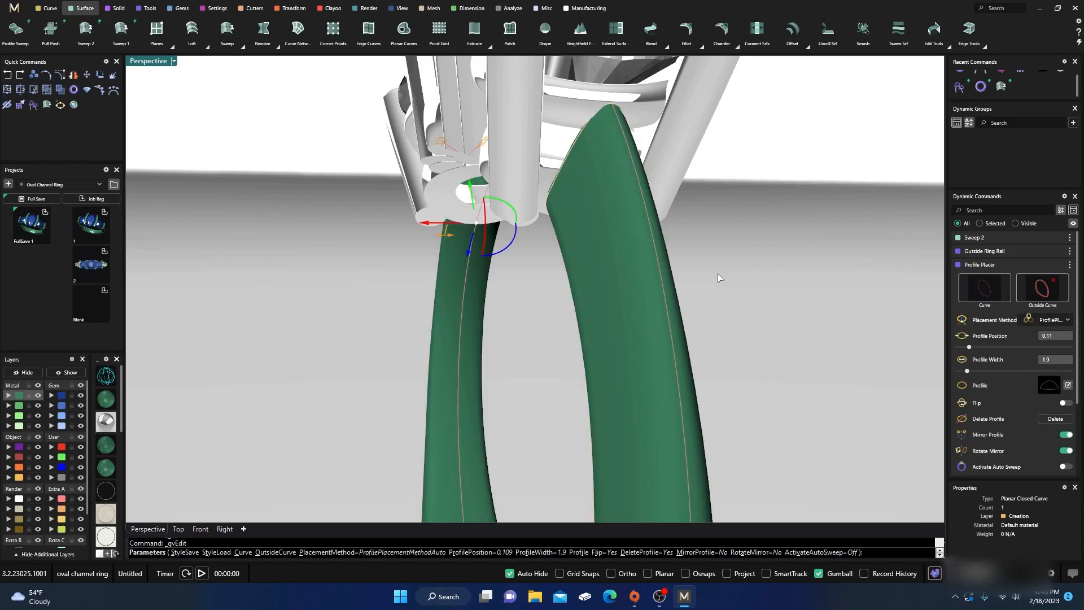
right_click_drag(498, 299, 660, 310)
scroll(496, 329, "down", 5)
right_click_drag(496, 336, 582, 337)
scroll(480, 312, "up", 5)
right_click_drag(477, 313, 505, 302)
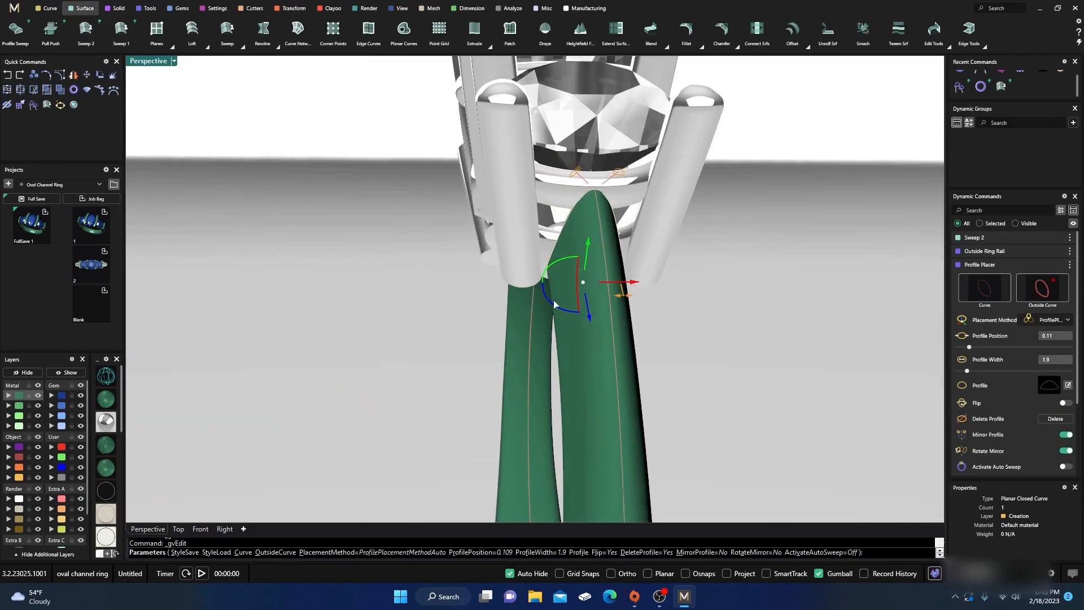
left_click_drag(620, 297, 630, 301)
right_click(386, 287)
Examine the updated shank and its transition into the side heads from the front, side and above in rendered display
scroll(386, 287, "down", 6)
right_click_drag(386, 288, 471, 321)
scroll(425, 303, "down", 5)
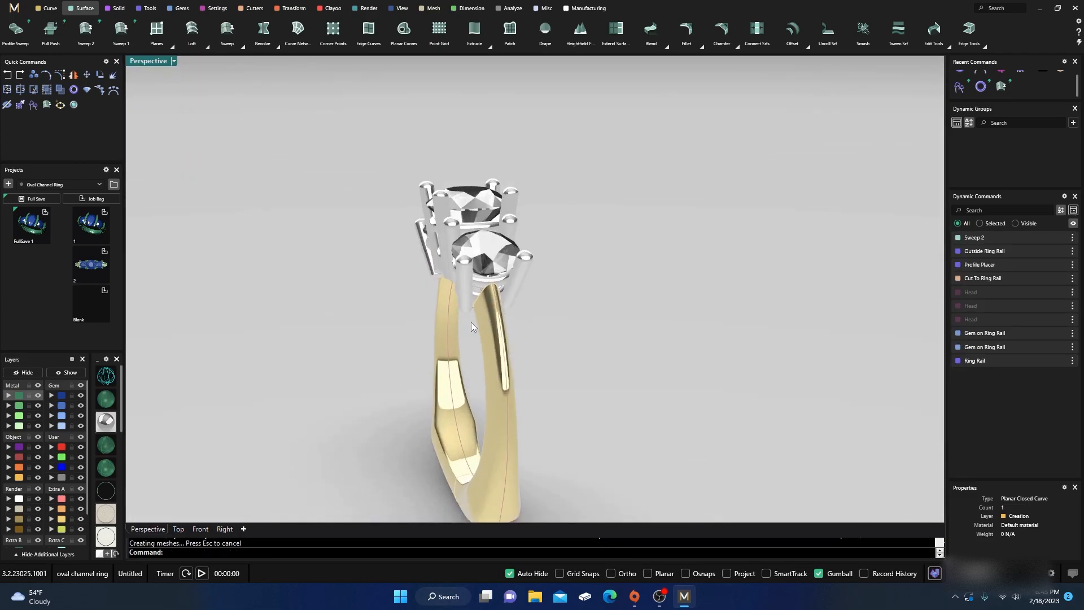
scroll(520, 286, "up", 5)
scroll(630, 200, "up", 3)
right_click_drag(515, 289, 493, 298)
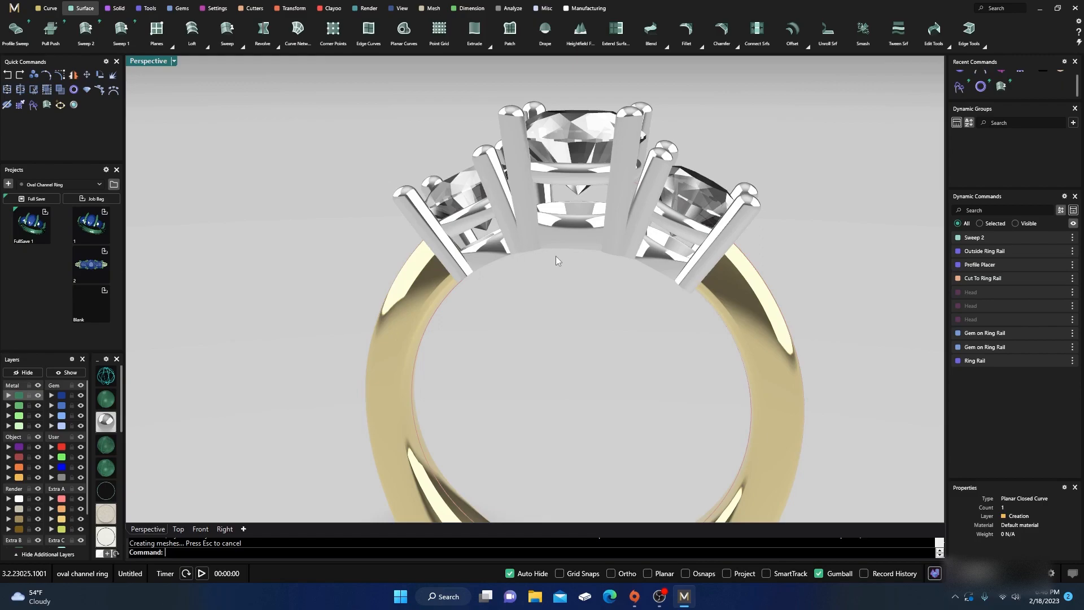
scroll(546, 330, "down", 5)
right_click_drag(546, 330, 476, 278)
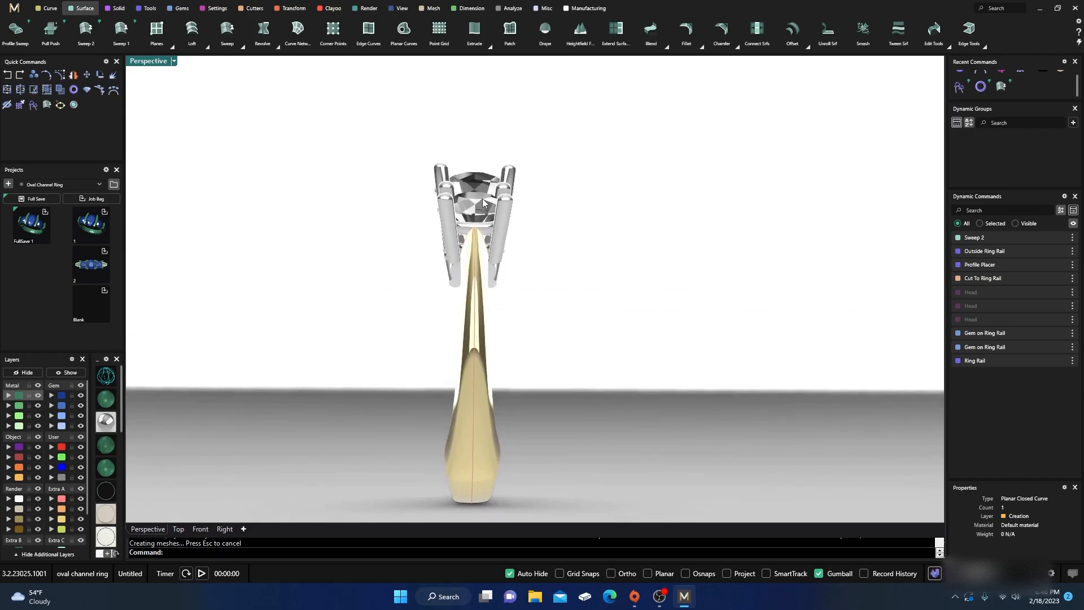
right_click_drag(426, 303, 520, 336)
scroll(530, 325, "down", 6)
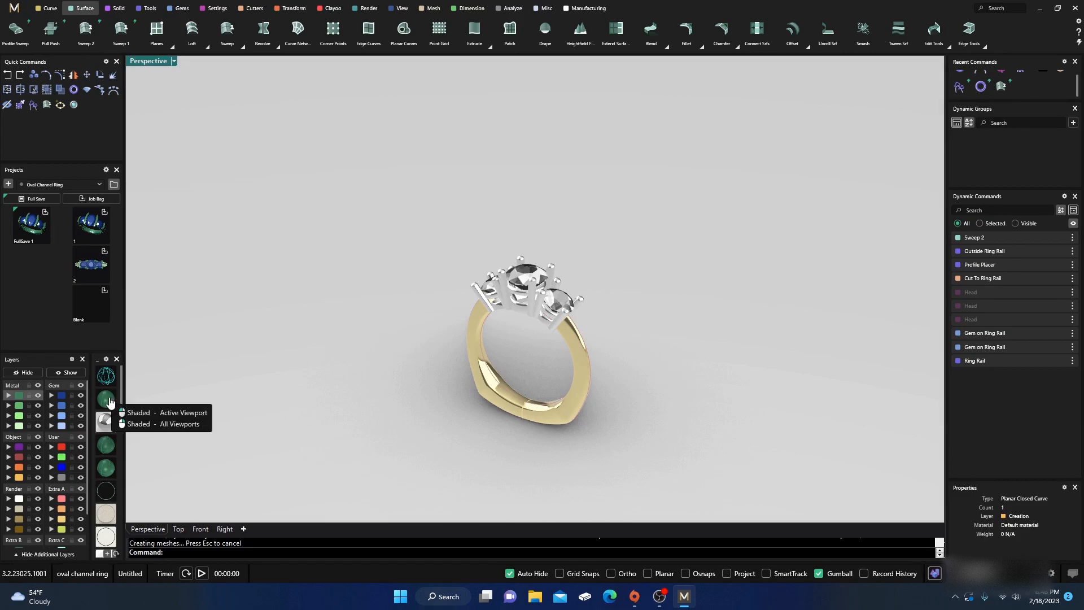
In shaded display, place a new profile on the inner ring rail and slide it to position 0.099 beside the right head
left_click(117, 399)
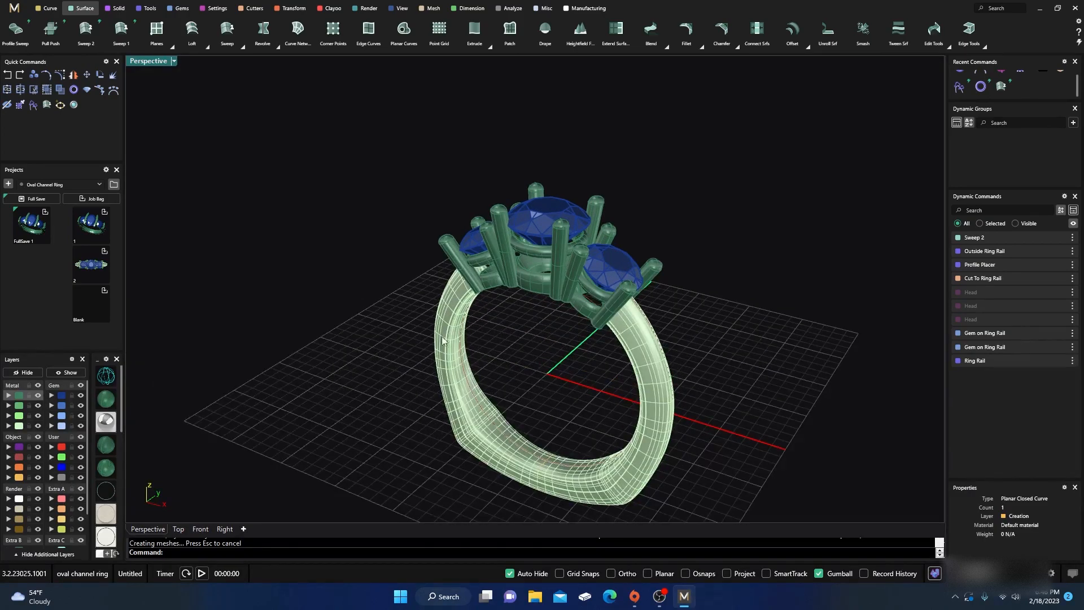
scroll(330, 399, "down", 6)
right_click_drag(330, 400, 372, 389)
scroll(432, 413, "up", 7)
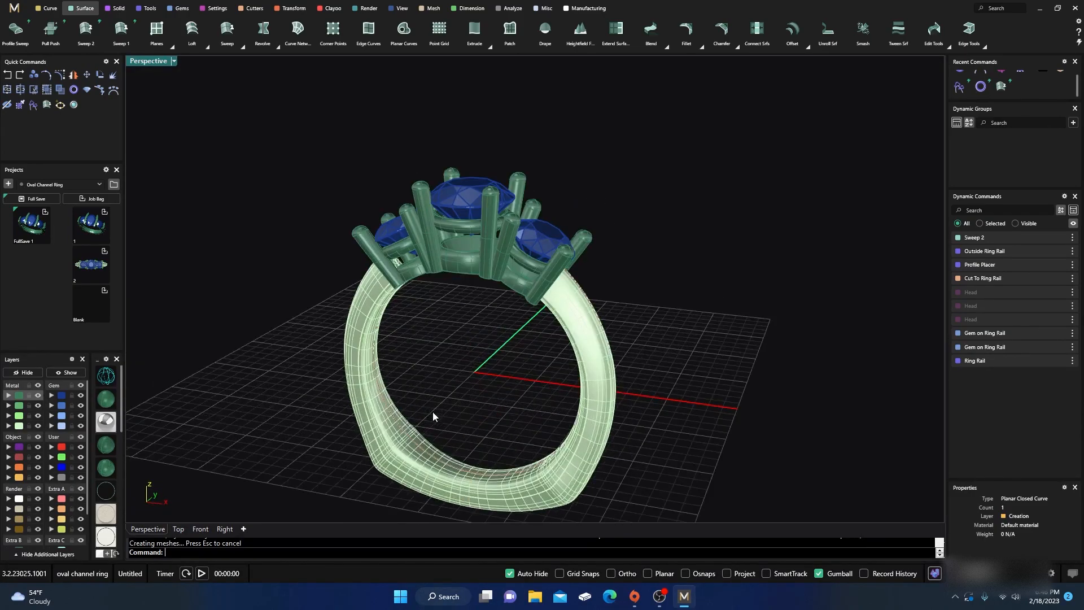
right_click_drag(432, 413, 462, 350)
scroll(519, 242, "up", 5)
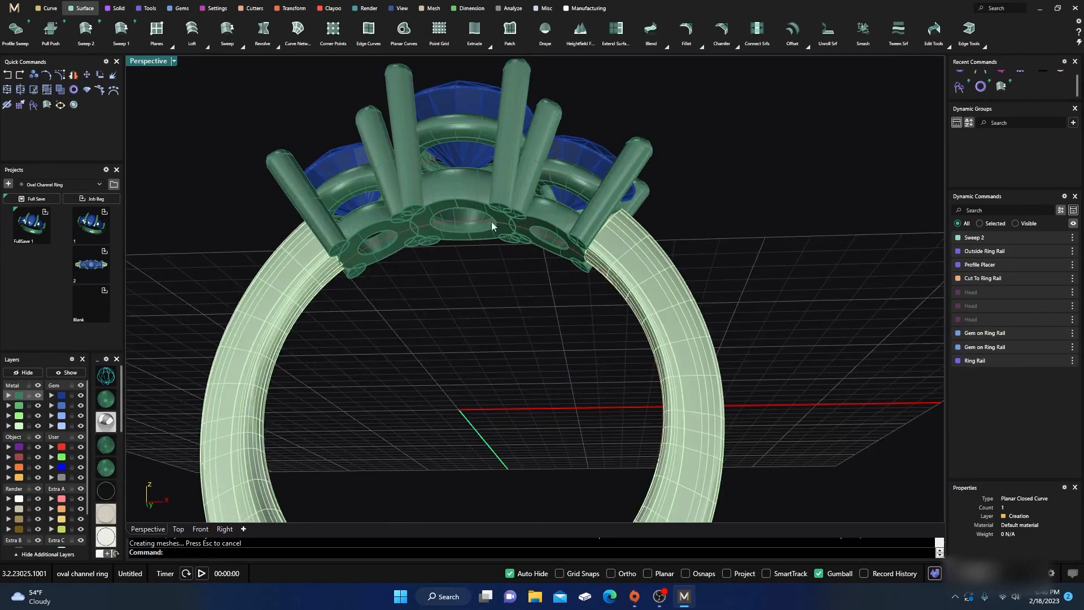
left_click(119, 9)
left_click(146, 10)
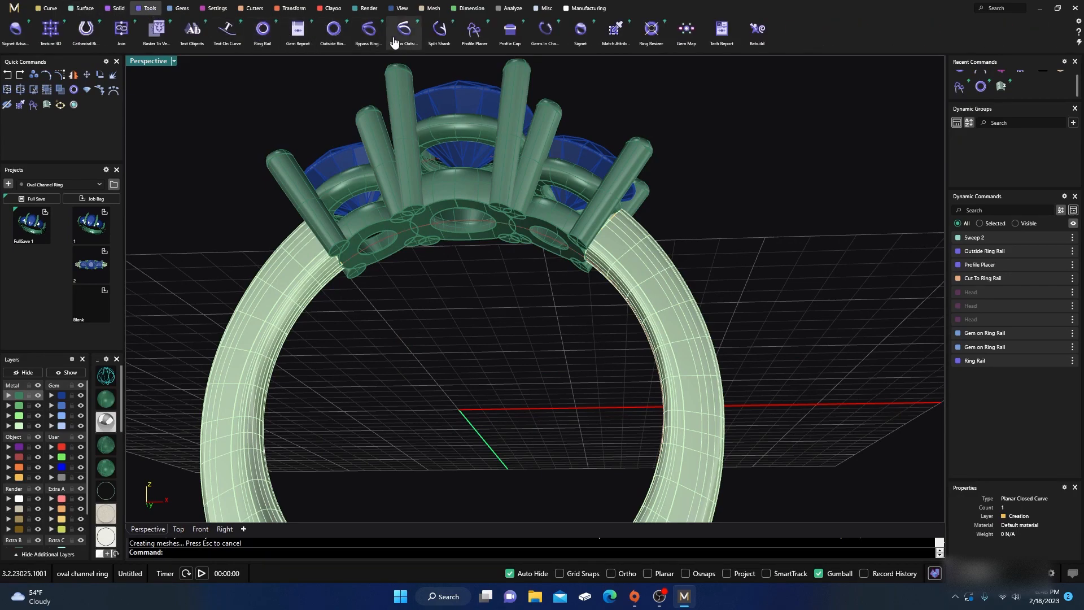
left_click(476, 38)
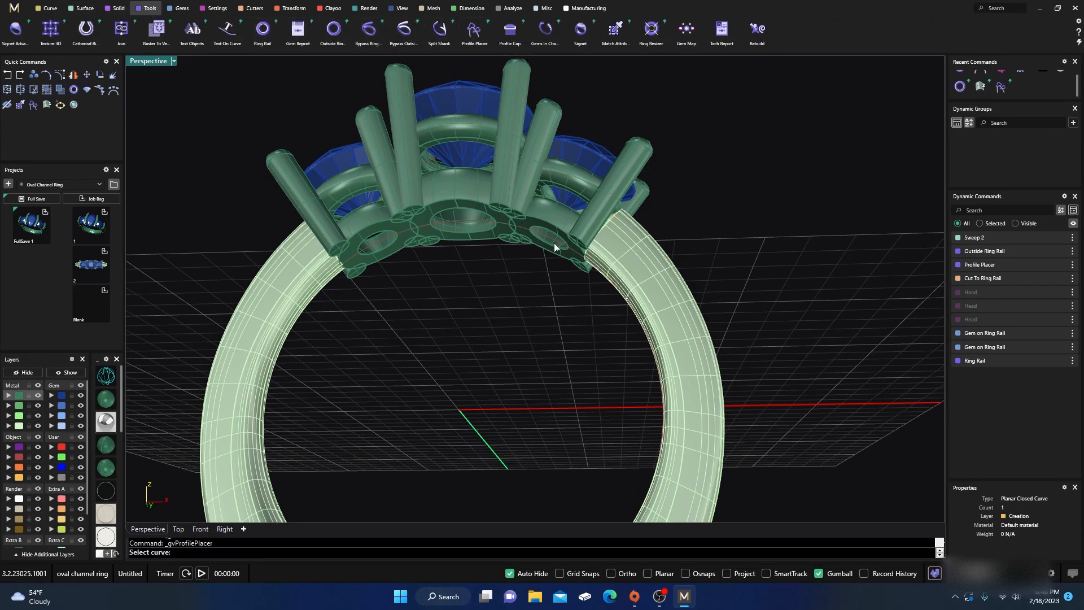
left_click(462, 224)
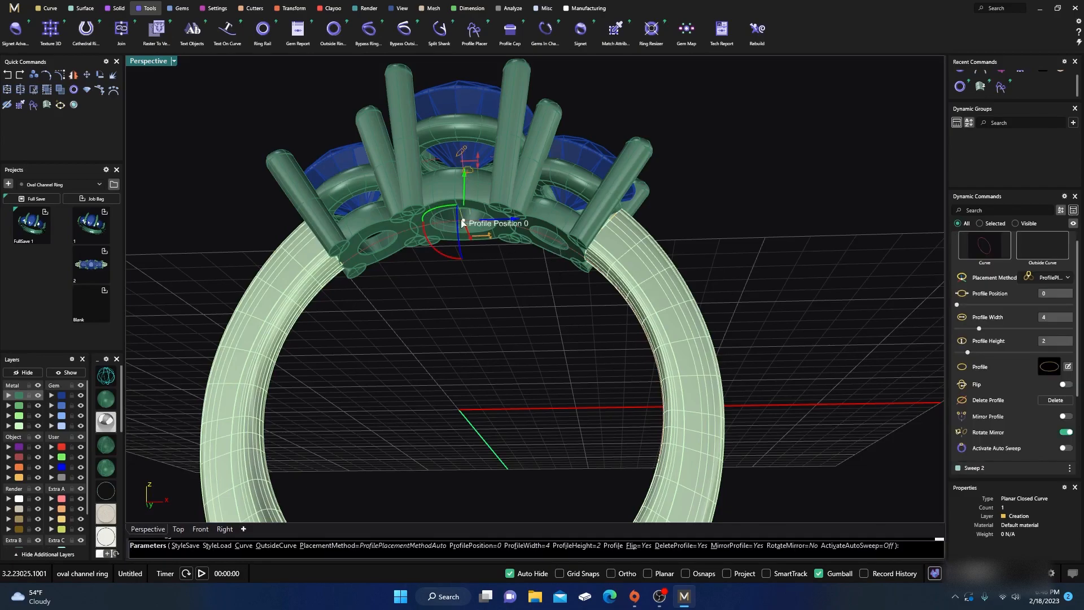
left_click_drag(479, 223, 570, 265)
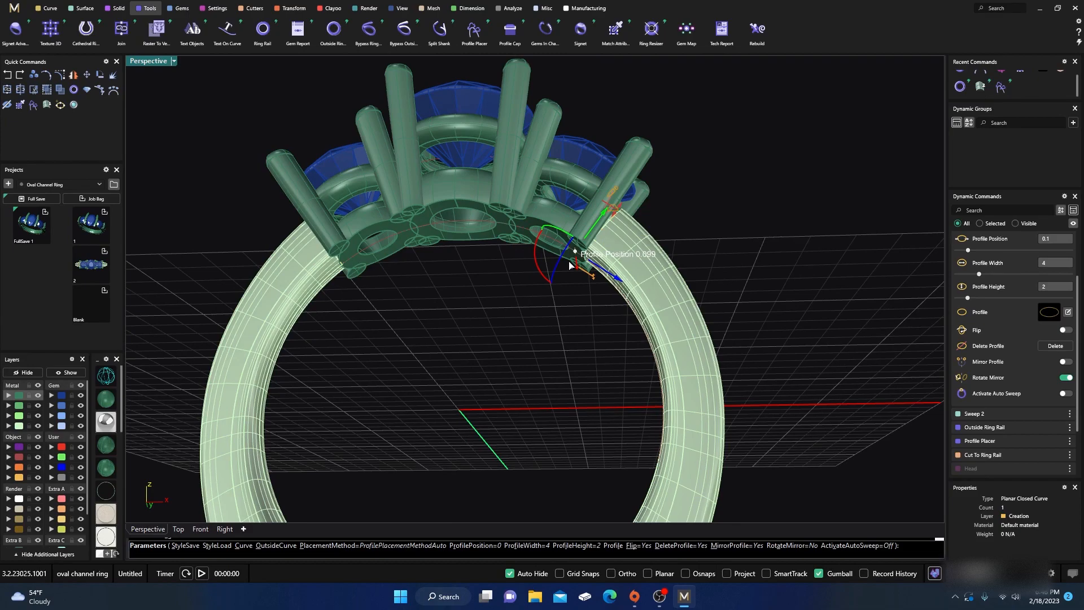
Choose shape 02 from the shank profile library for the new inner-rail profile
right_click_drag(346, 358, 377, 375)
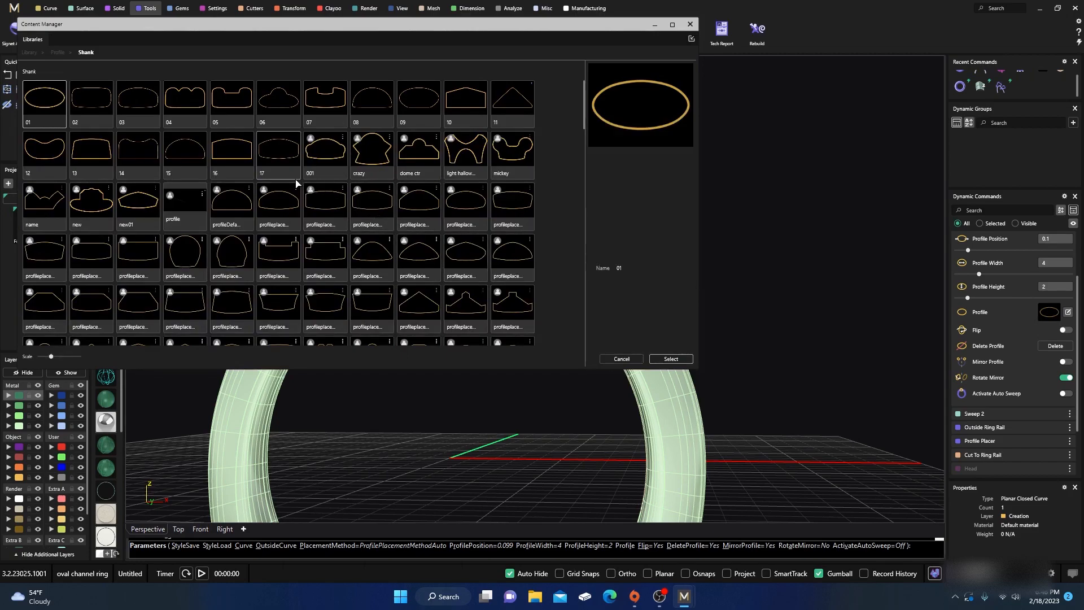
left_click(83, 101)
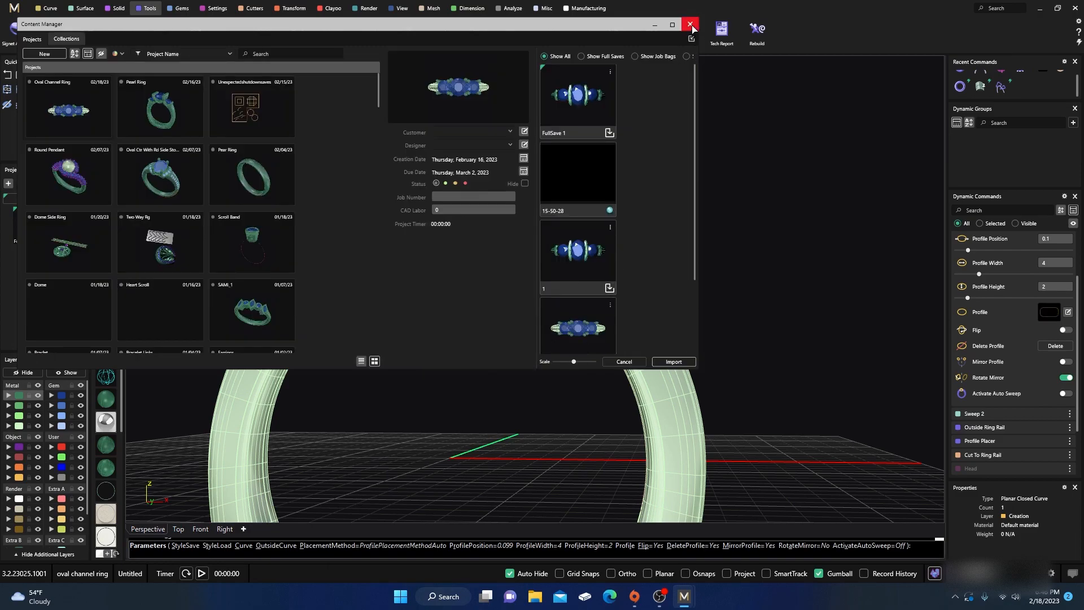
left_click(689, 24)
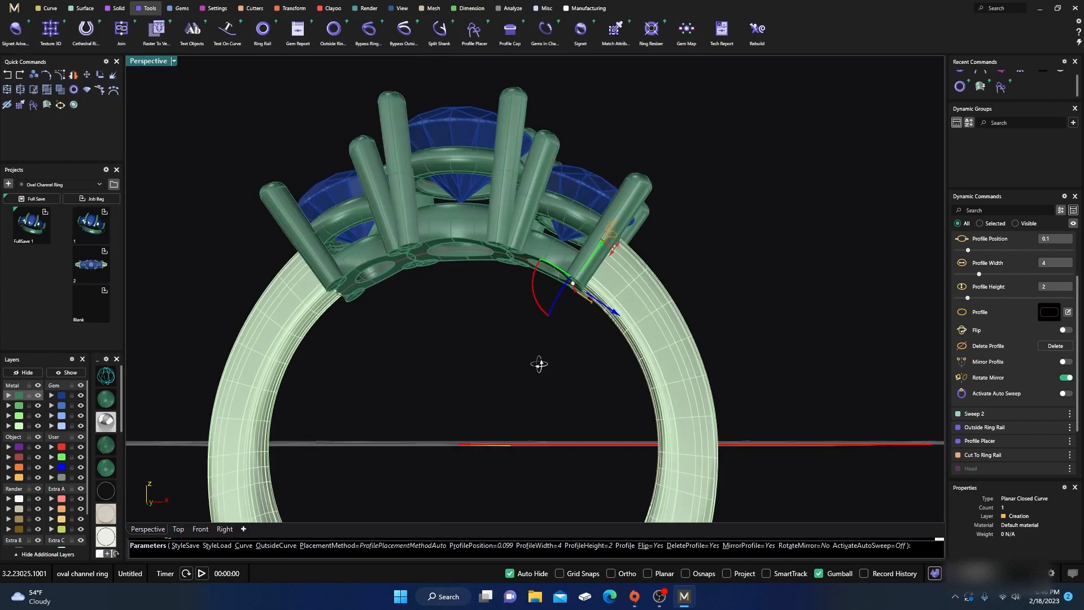
In a four-view wireframe display, move the new profile along the inner rail to position 0.12, just inside the shank's end
right_click_drag(539, 364, 528, 367)
left_click(105, 376)
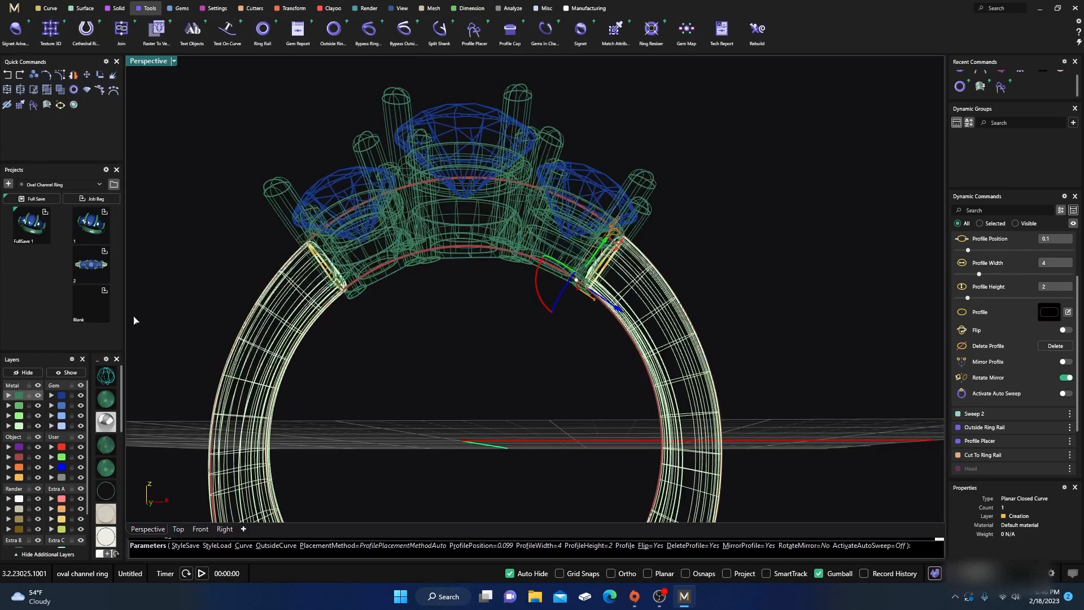
double_click(157, 63)
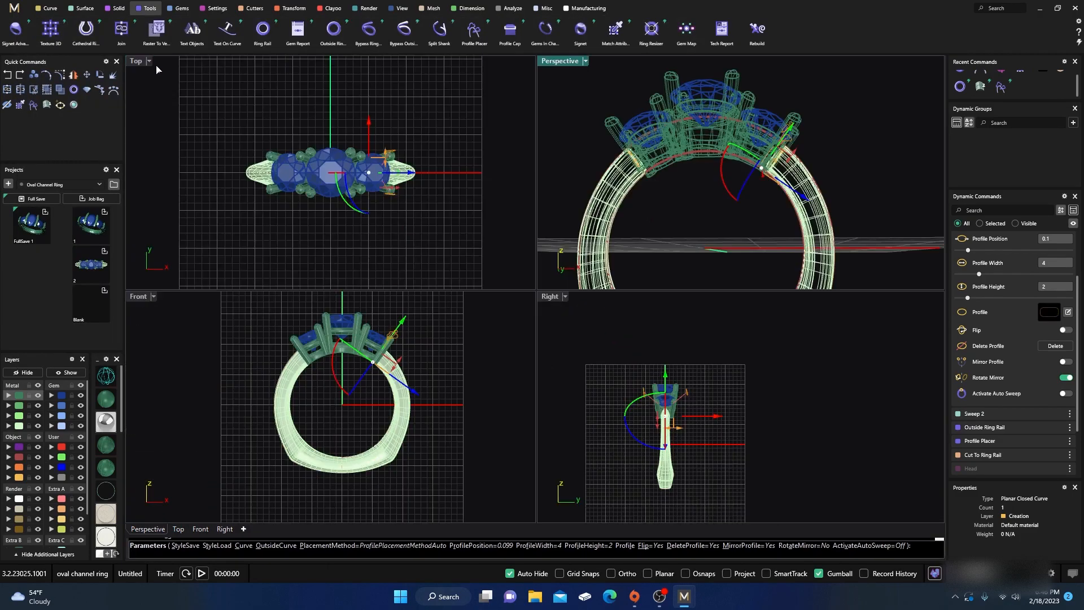
left_click(106, 376)
scroll(342, 366, "up", 4)
scroll(412, 394, "up", 4)
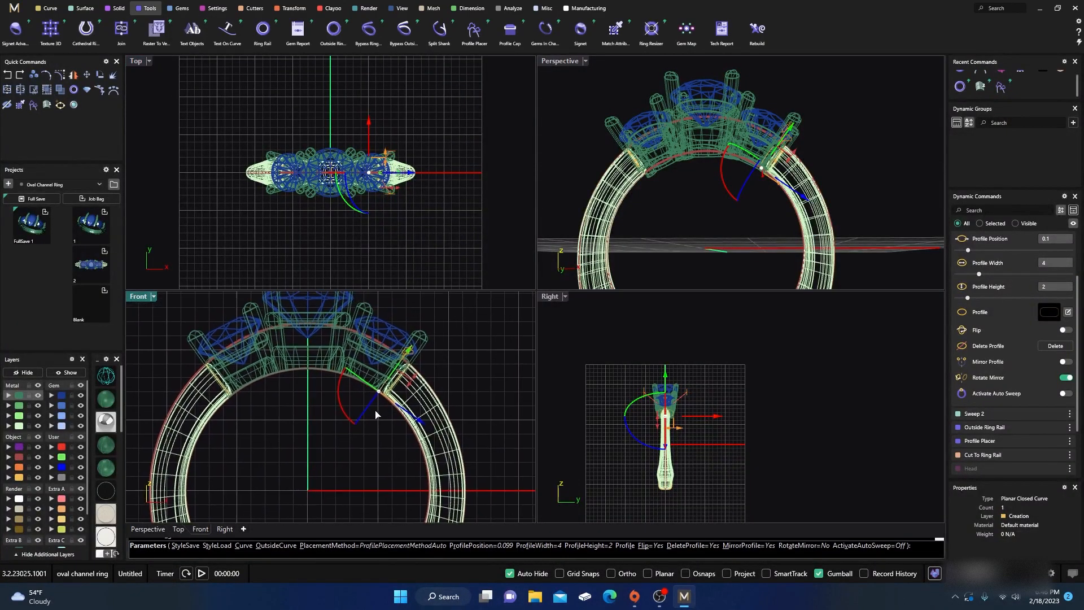
right_click_drag(348, 450, 338, 455)
scroll(392, 389, "up", 2)
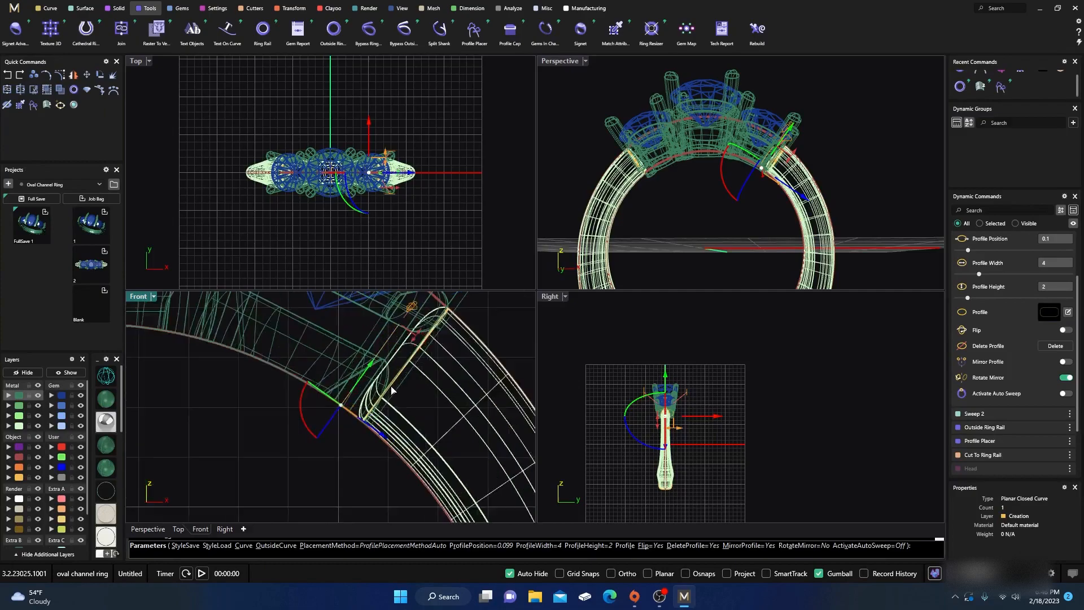
mouse_move(342, 406)
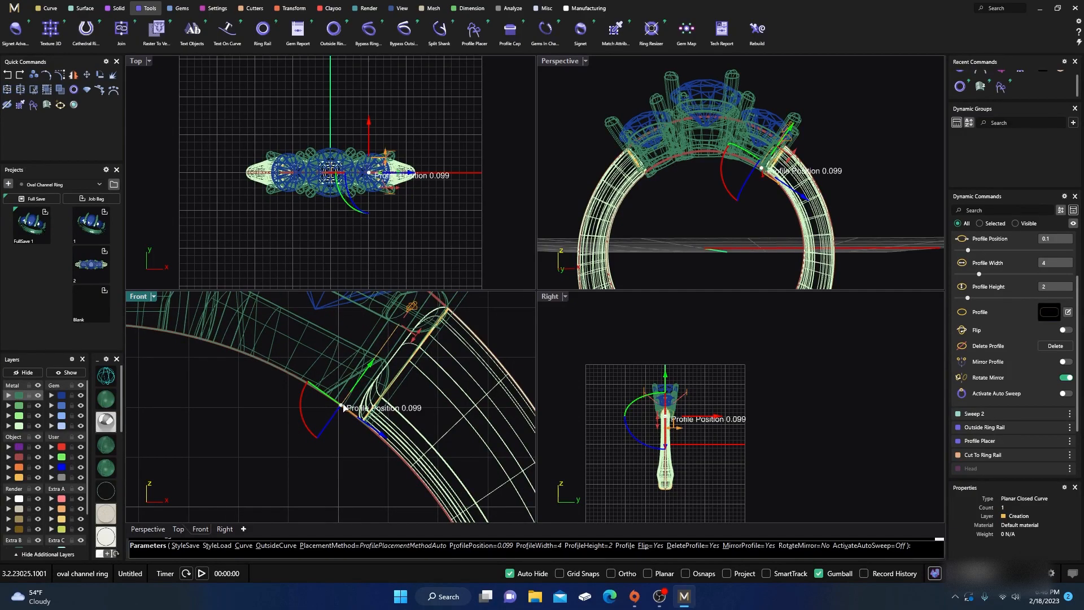
left_click_drag(343, 407, 393, 442)
Set the new inner-rail profile's width to 1.7 mm and its height to 0.8 mm
scroll(643, 428, "up", 6)
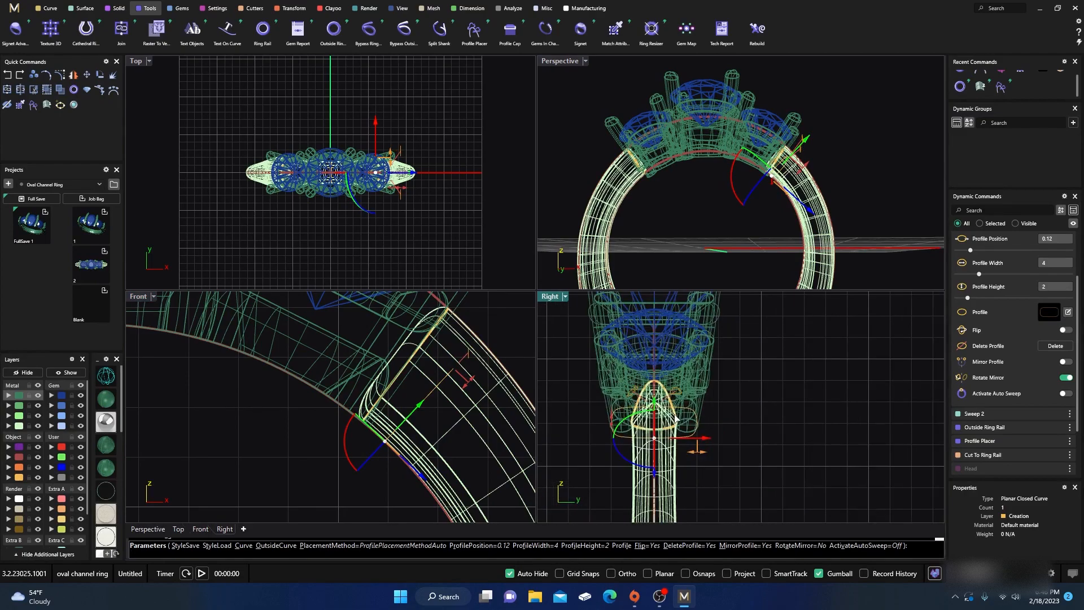
left_click_drag(720, 469, 627, 454)
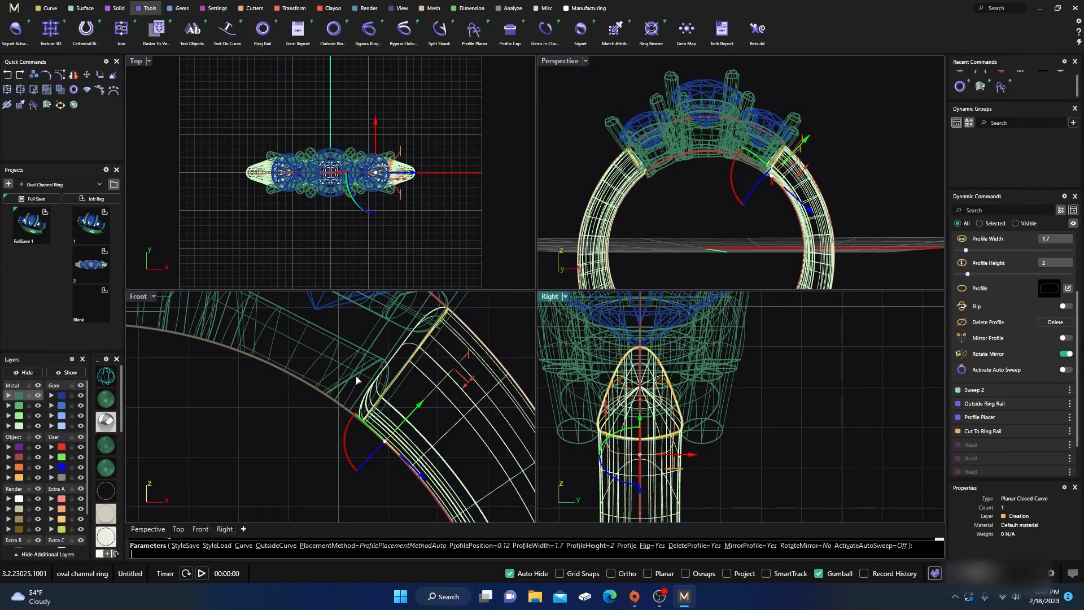
left_click_drag(463, 382, 418, 416)
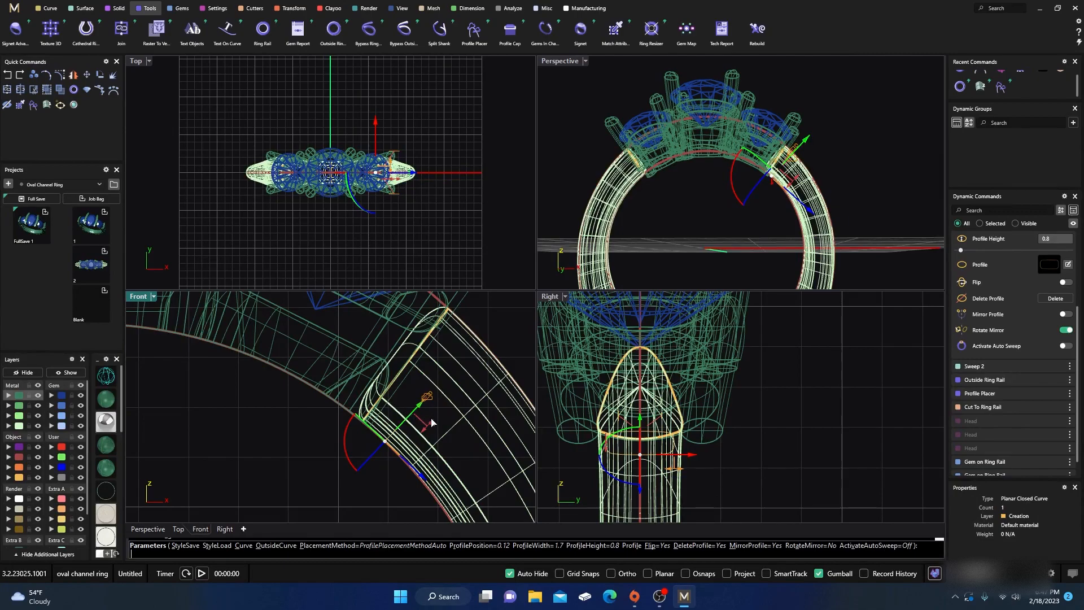
Reduce the inner-rail profile's height to 0.7 mm and add a second profile on the rail at about position 0.097, under the right head
mouse_move(428, 426)
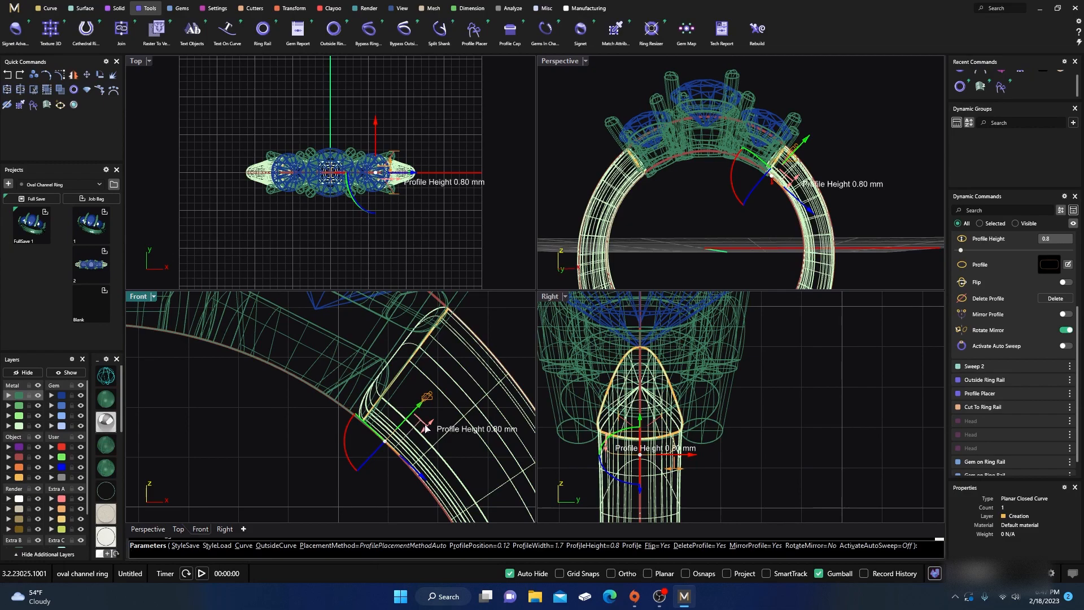
left_click_drag(426, 428, 420, 429)
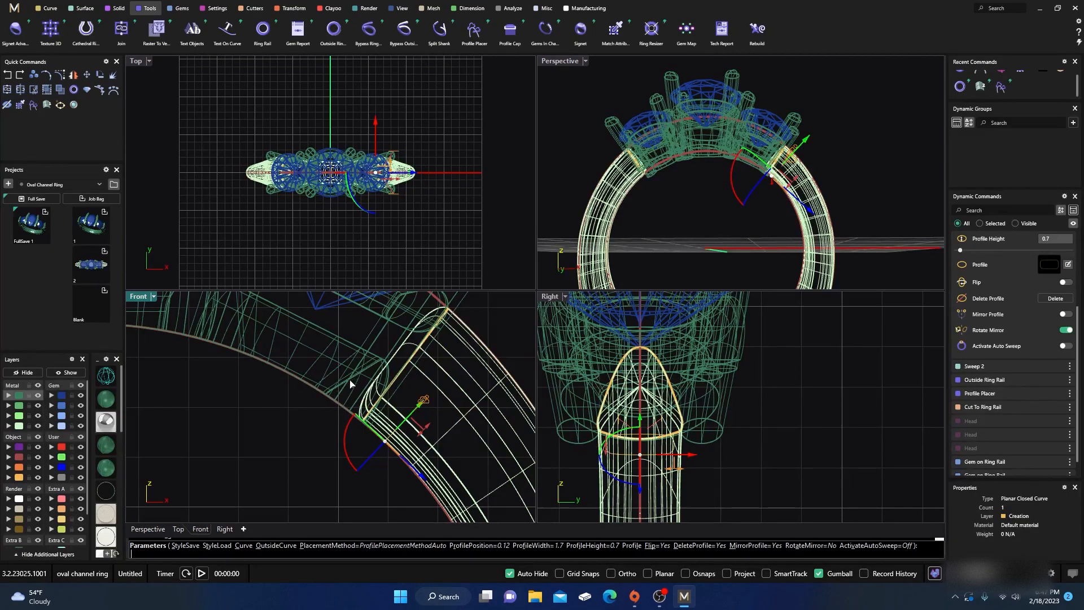
left_click(338, 404)
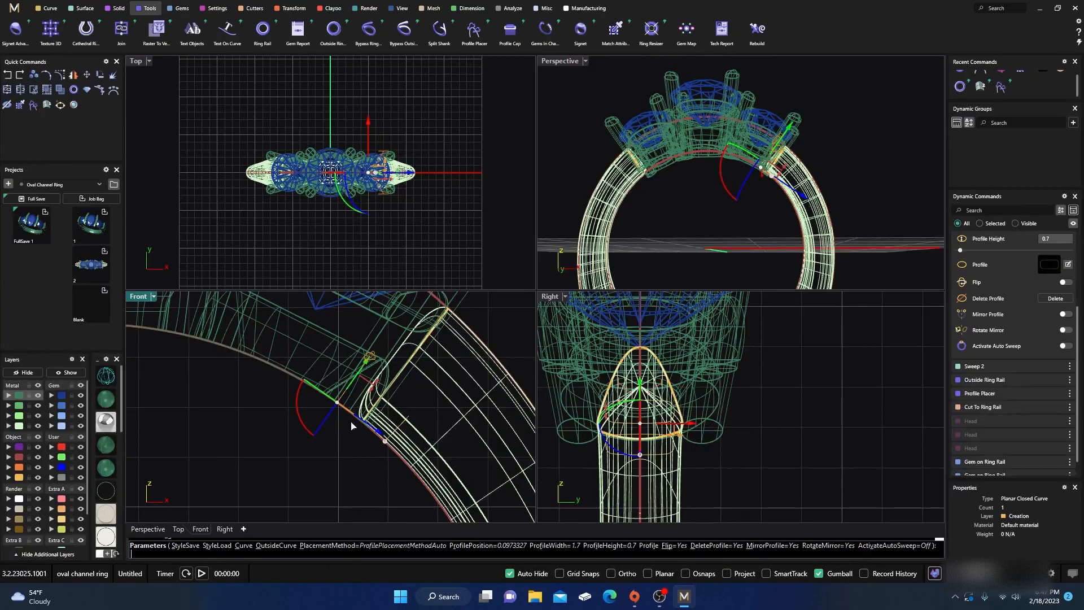
scroll(351, 425, "up", 2)
left_click_drag(359, 357, 352, 363)
scroll(368, 392, "down", 10)
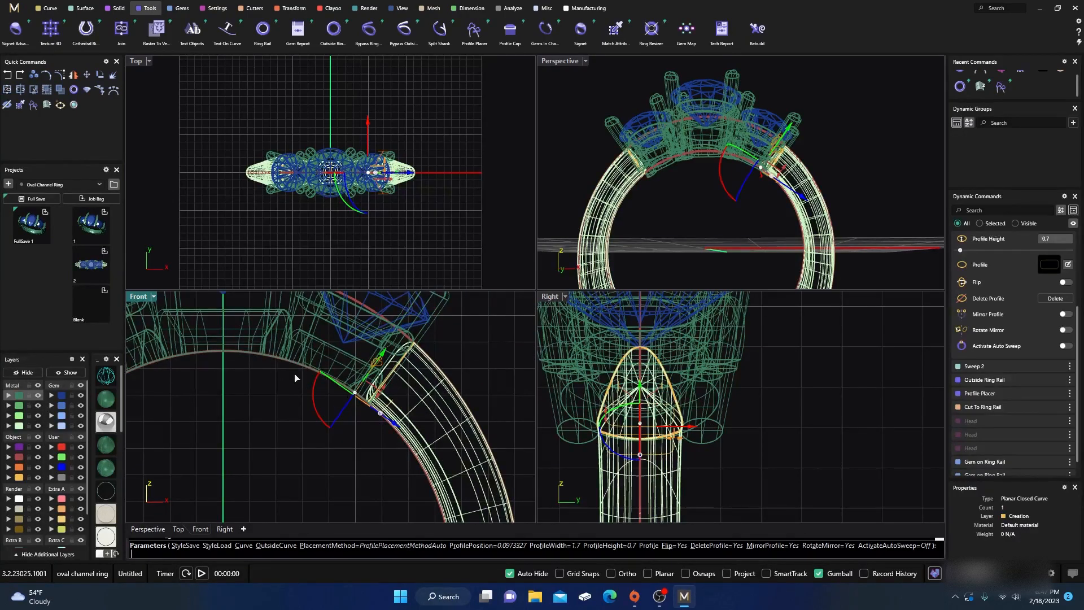
scroll(356, 406, "up", 4)
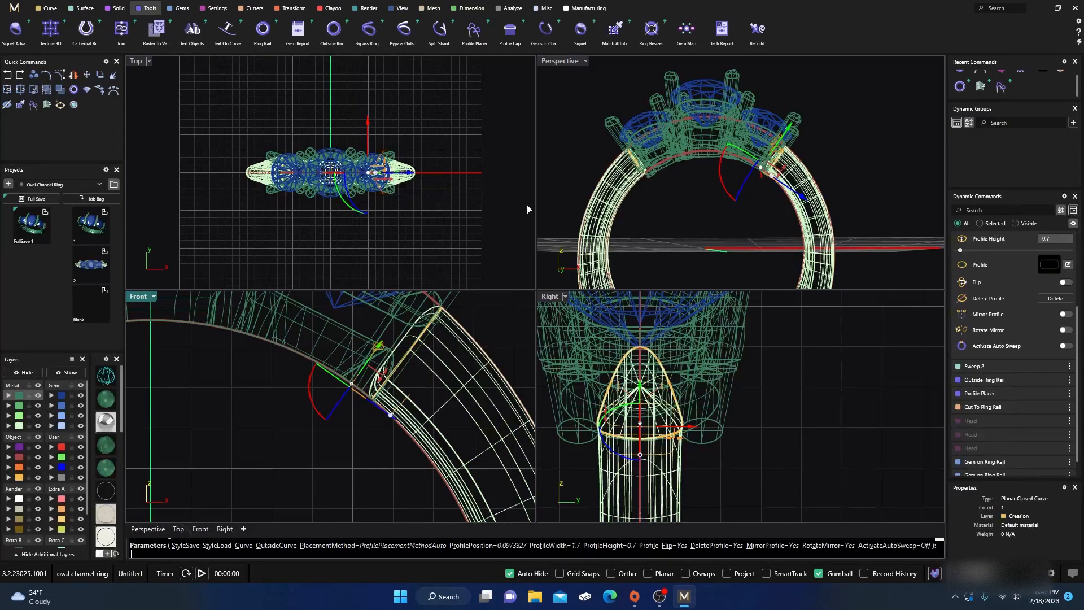
key("Return")
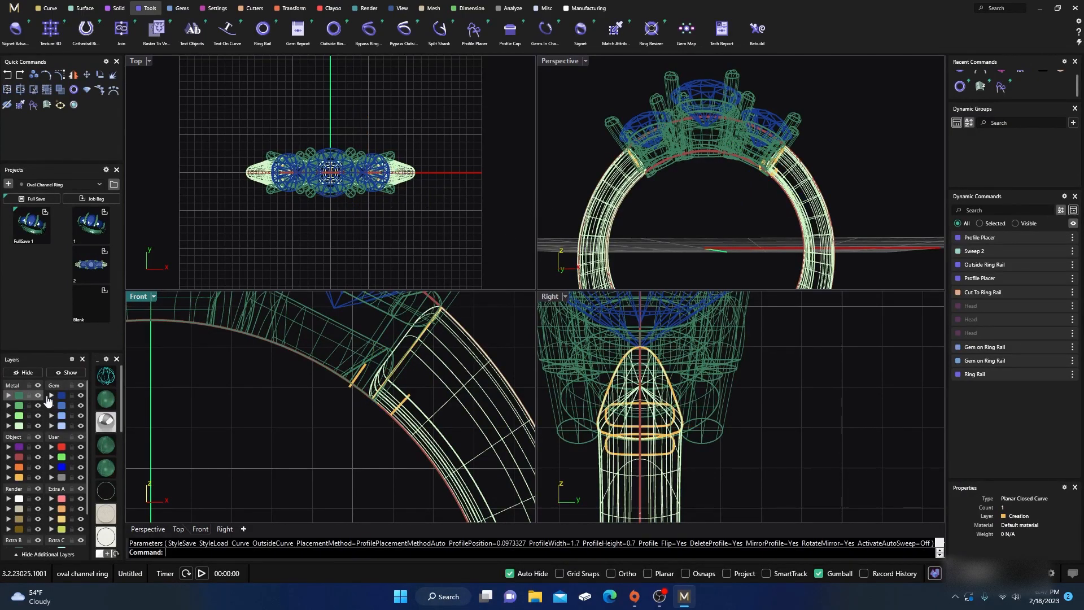
Hide the Metal 01 and Metal 04 layers to isolate the rails and profile curves
left_click(38, 394)
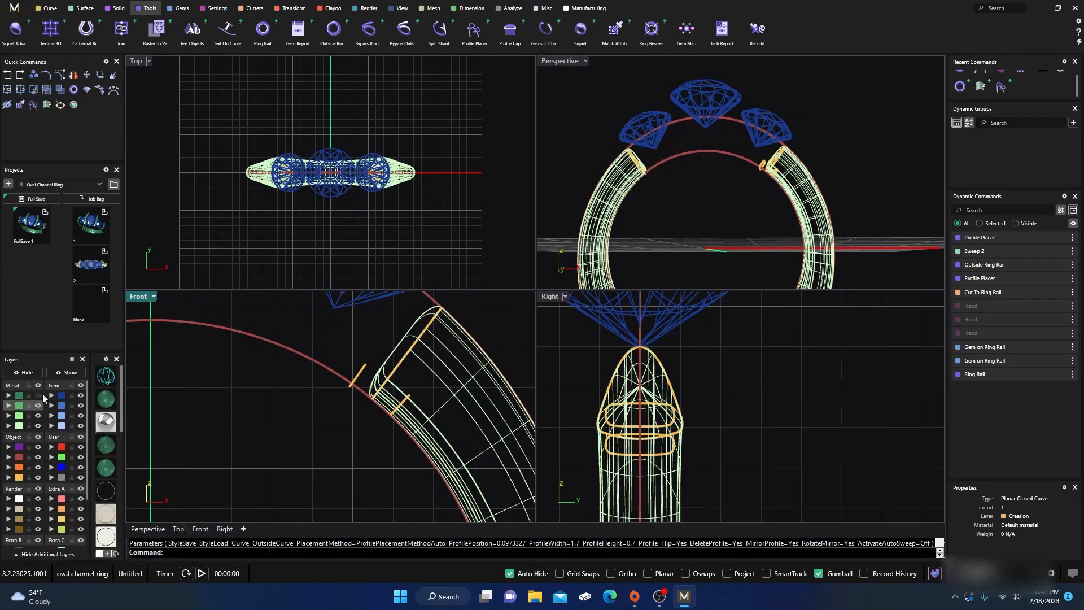
left_click(37, 425)
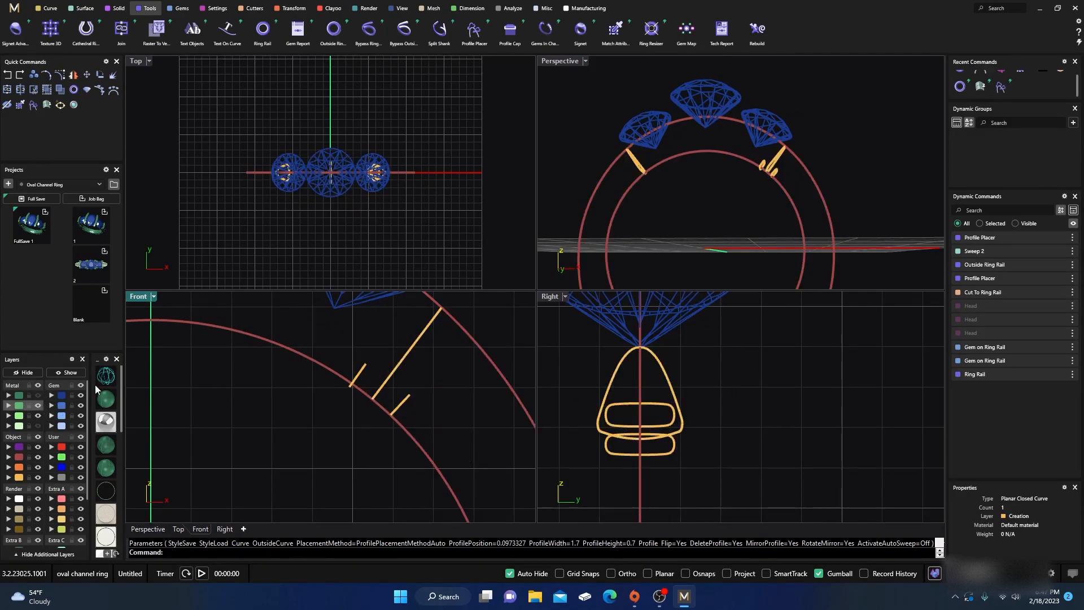
scroll(777, 191, "up", 10)
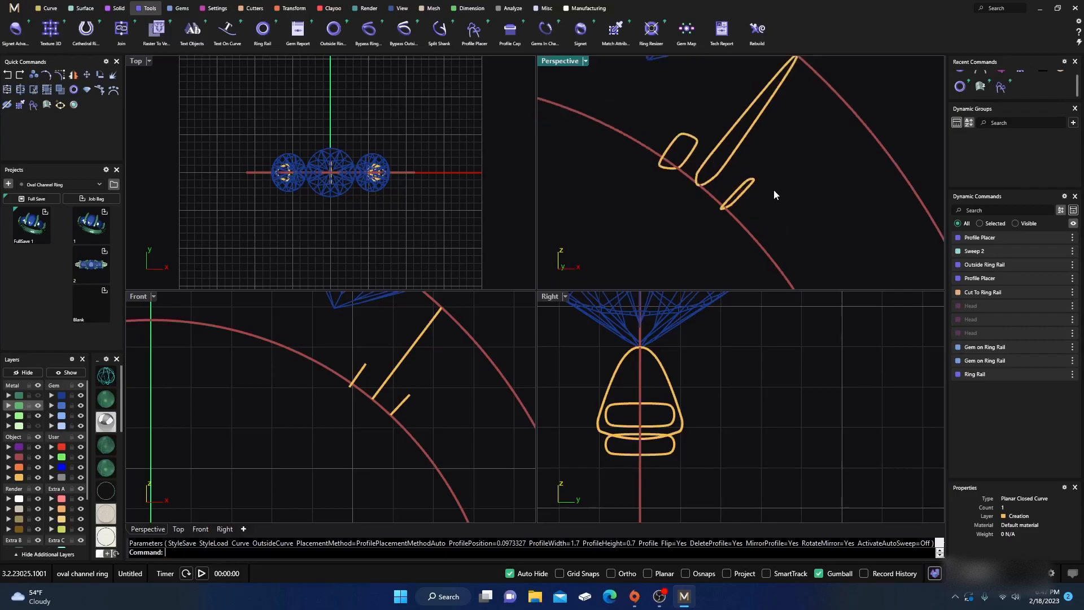
Create a Sweep 1 along the inner ring rail using the two small rounded profiles
left_click(83, 8)
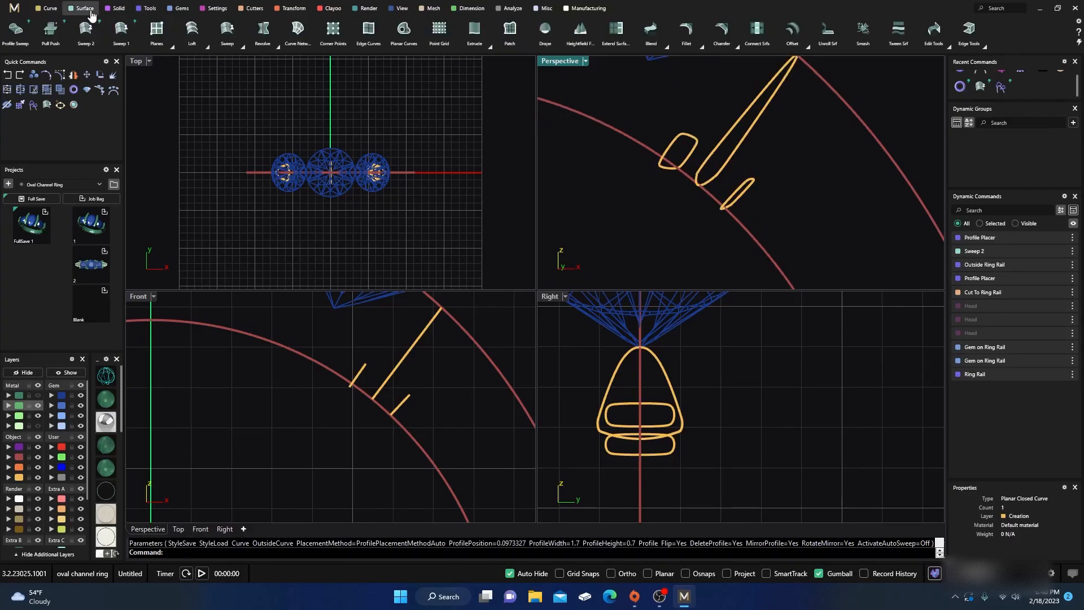
left_click(116, 35)
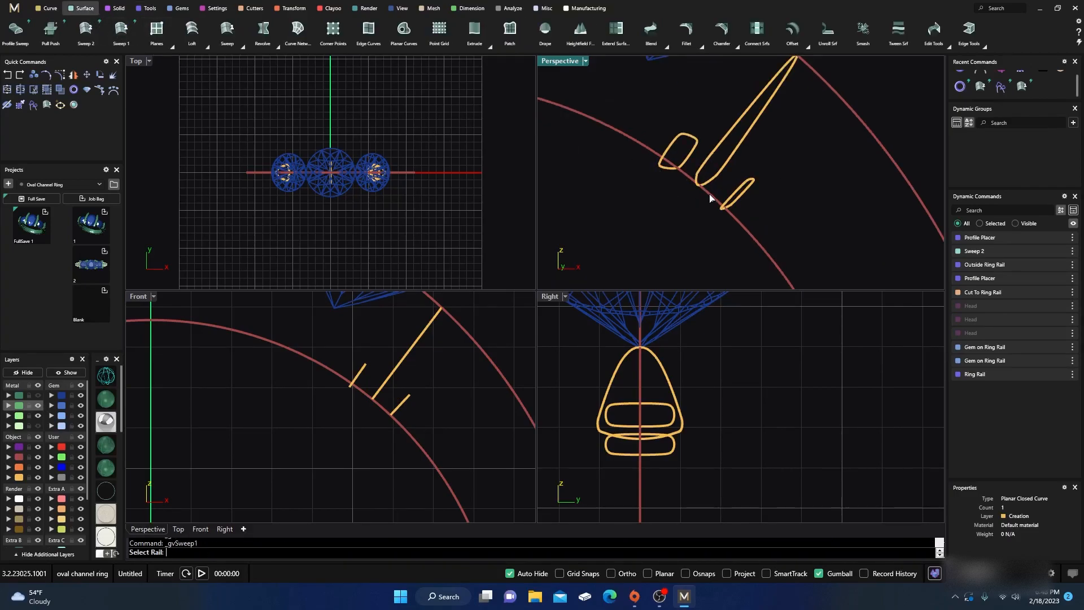
left_click(726, 195)
left_click(678, 146)
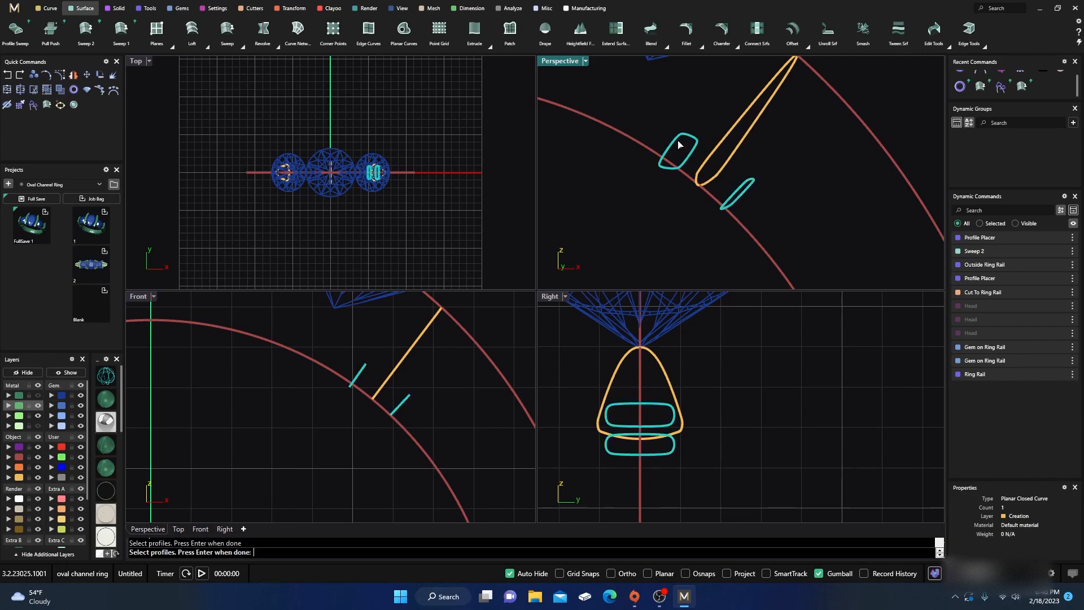
key("Return")
Set the sweep's start dome thickness to 0.1 mm and finish the connector
scroll(677, 143, "up", 3)
scroll(672, 149, "up", 2)
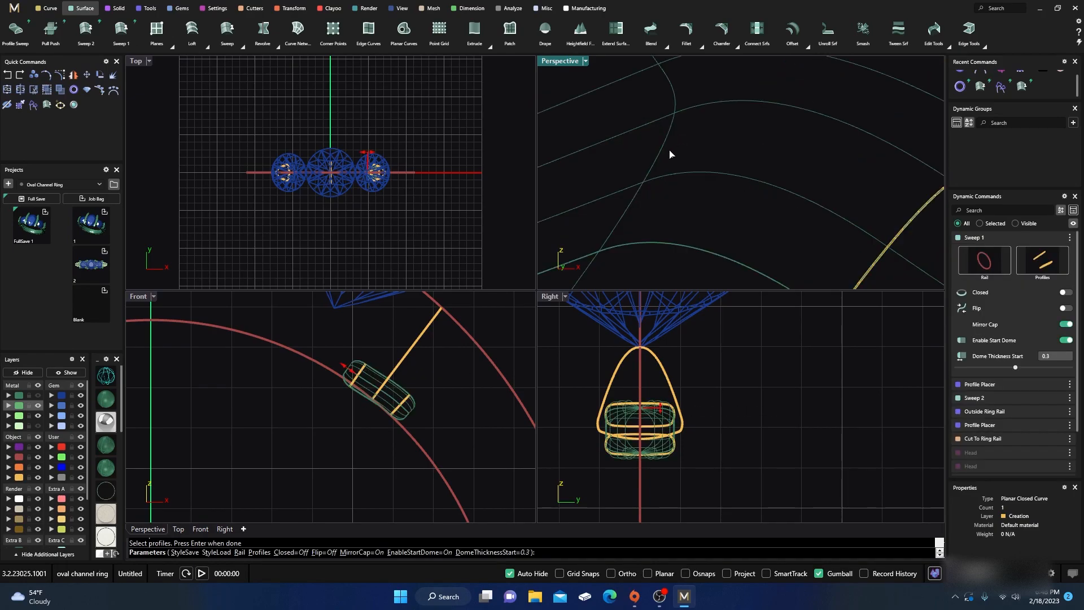
scroll(666, 155, "down", 5)
mouse_move(656, 164)
left_click_drag(658, 164, 670, 174)
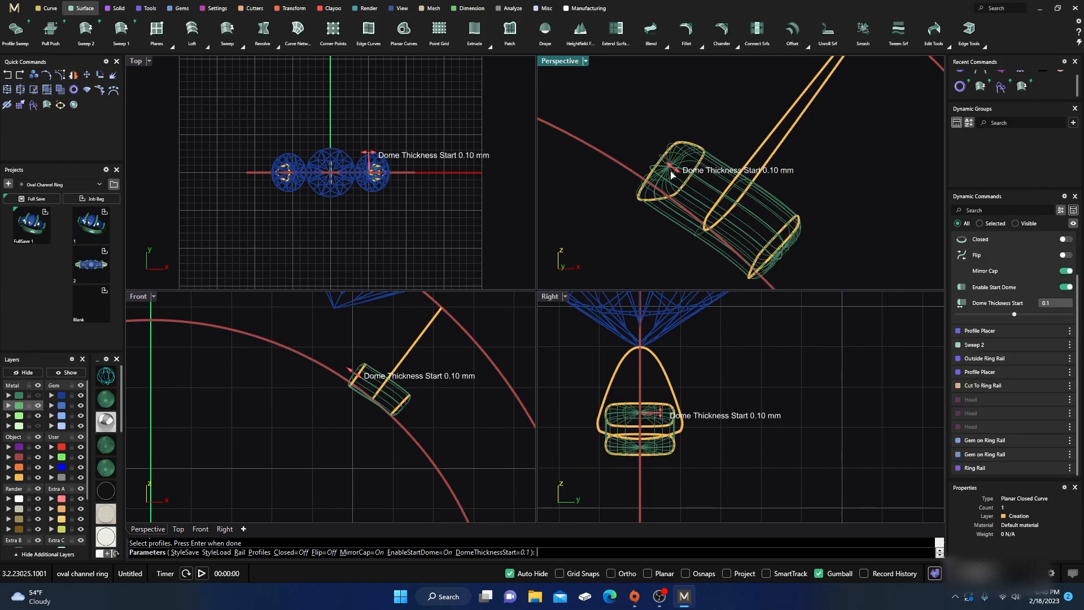
key("Return")
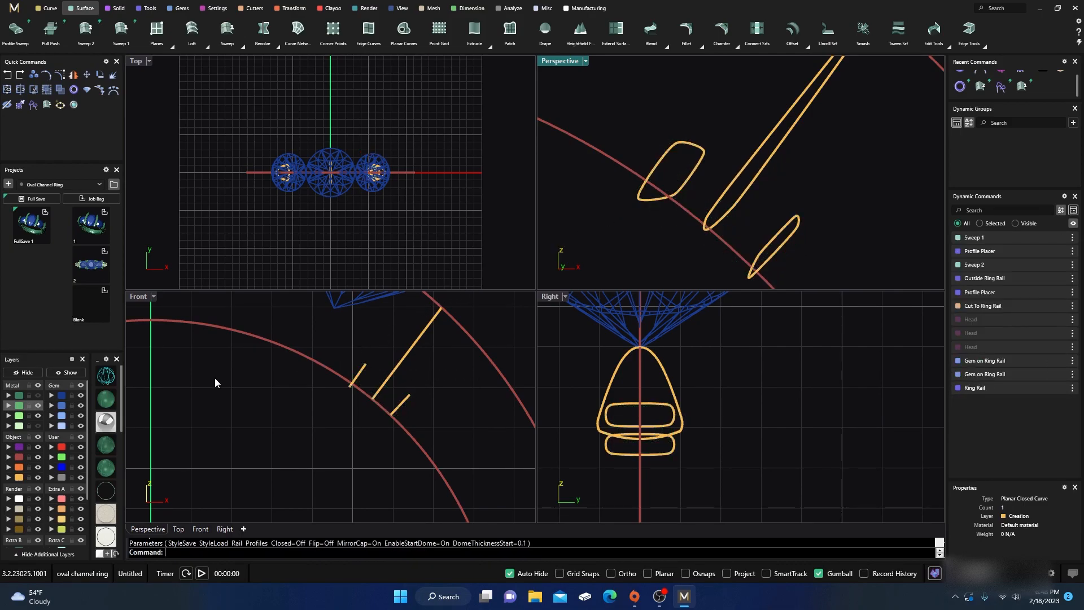
Show the Metal 01 and Metal 04 layers again so the heads and shank are back with the connector
left_click(38, 415)
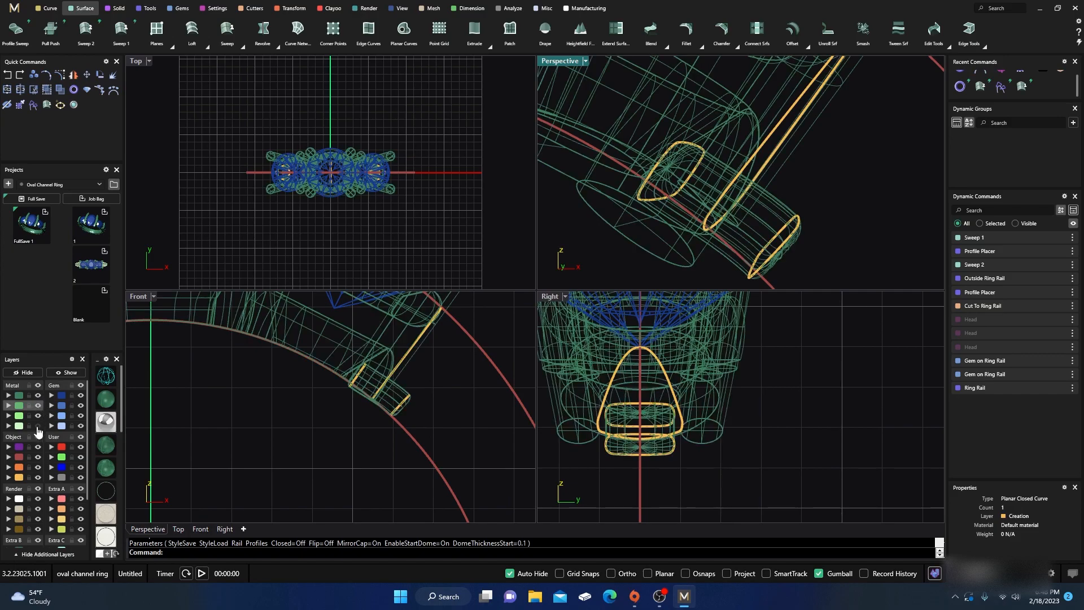
left_click(38, 426)
scroll(350, 414, "up", 6)
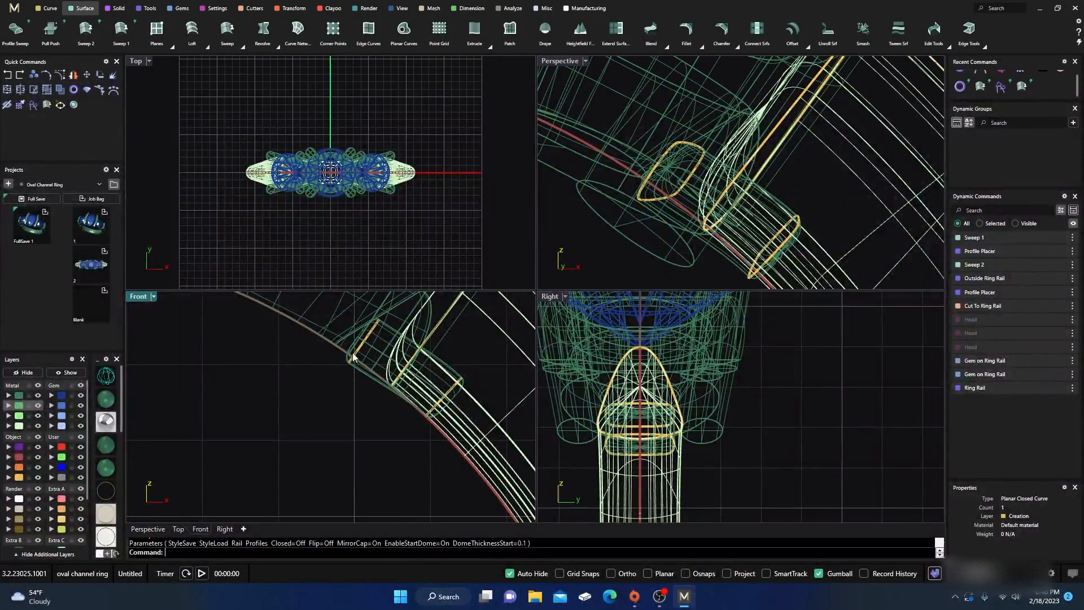
Examine how the swept connector meets the head and shank in a maximized, shaded perspective view
left_click(104, 402)
double_click(555, 60)
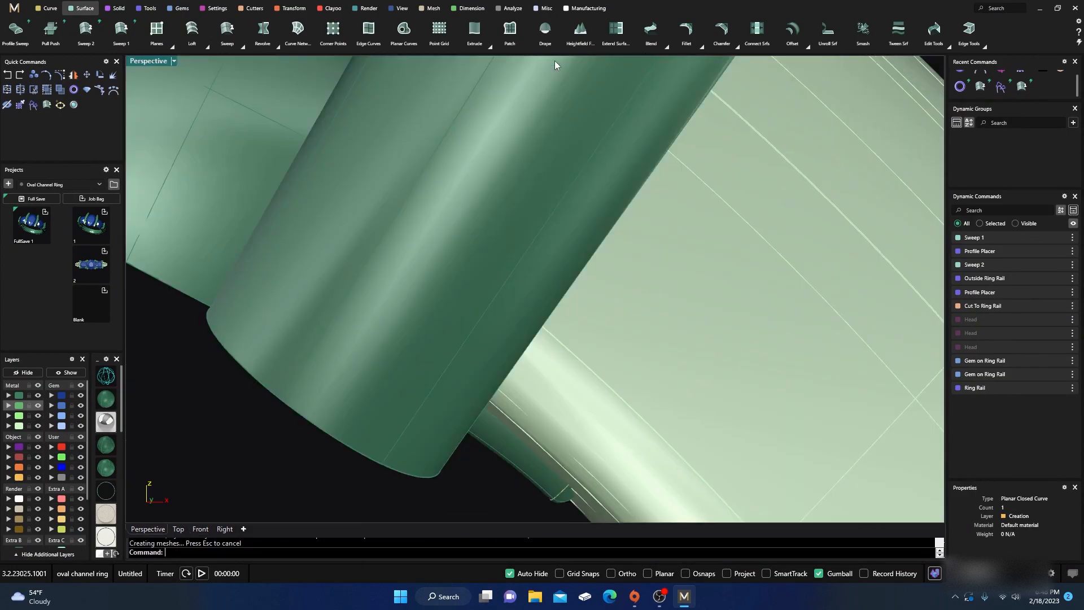
scroll(489, 324, "down", 12)
right_click_drag(489, 324, 544, 330)
scroll(545, 321, "down", 7)
scroll(590, 322, "up", 13)
right_click_drag(607, 313, 469, 324)
scroll(558, 343, "down", 10)
scroll(575, 309, "down", 10)
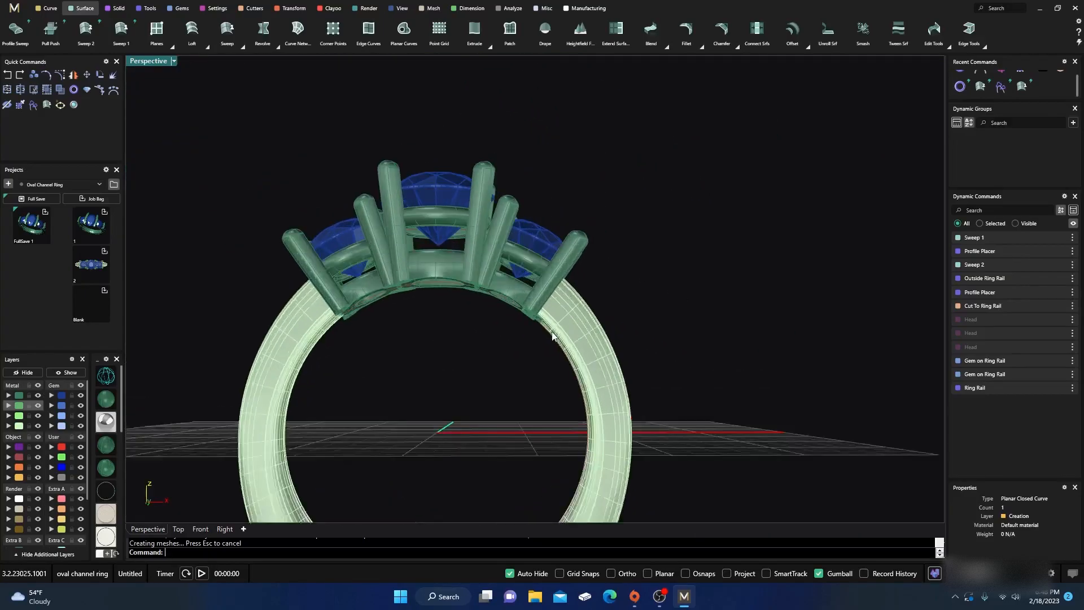
Mirror a copy of the connector to the opposite shank end, with the mirror plane starting at 0,0,0 and running along the Y axis
scroll(468, 323, "up", 10)
left_click(506, 294)
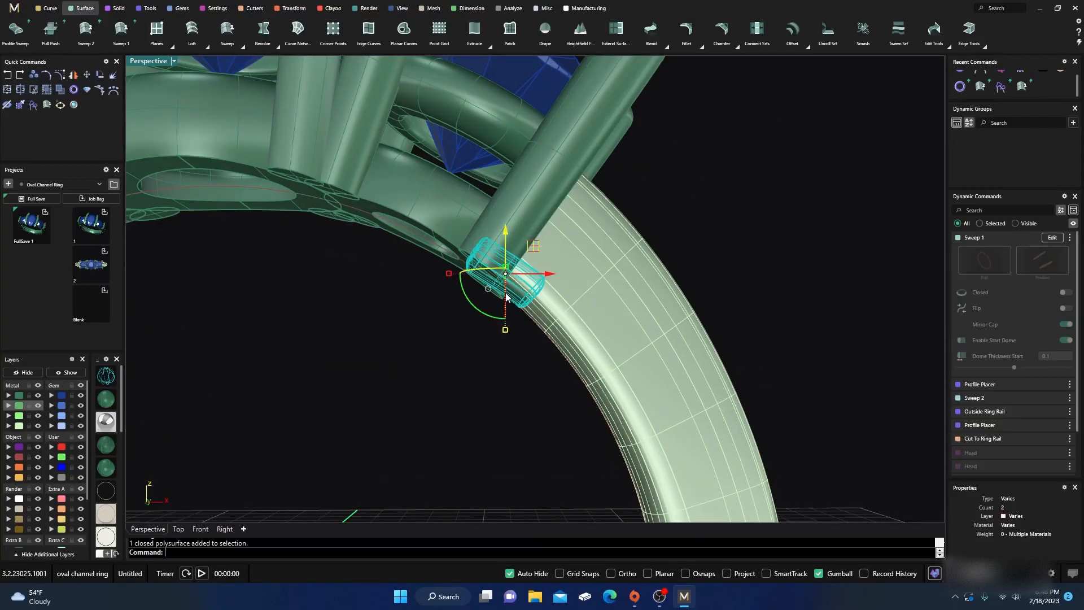
scroll(532, 295, "down", 10)
right_click_drag(485, 281, 462, 325)
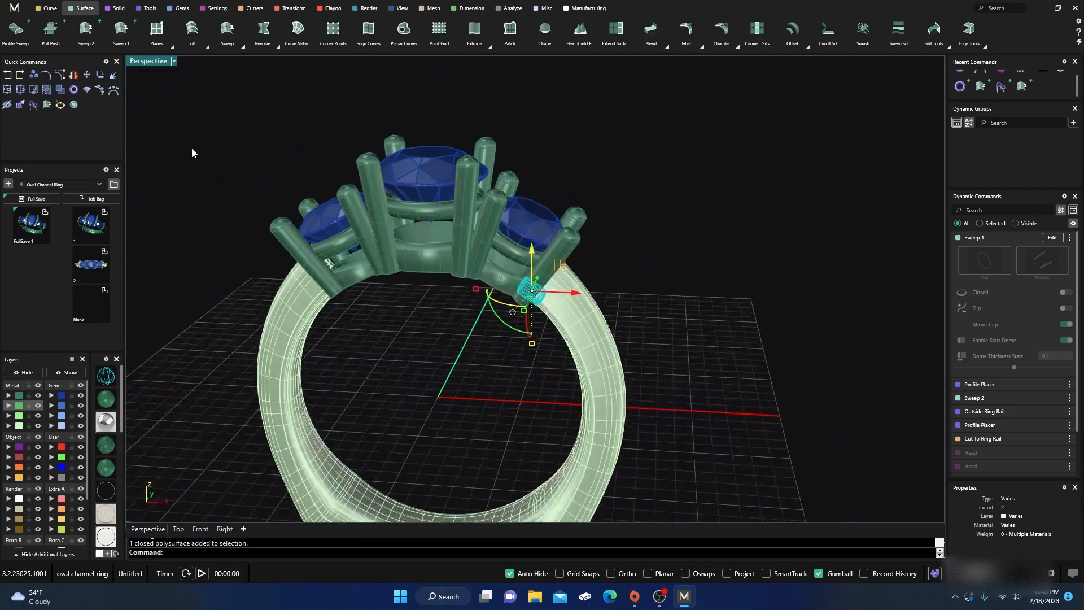
left_click(73, 75)
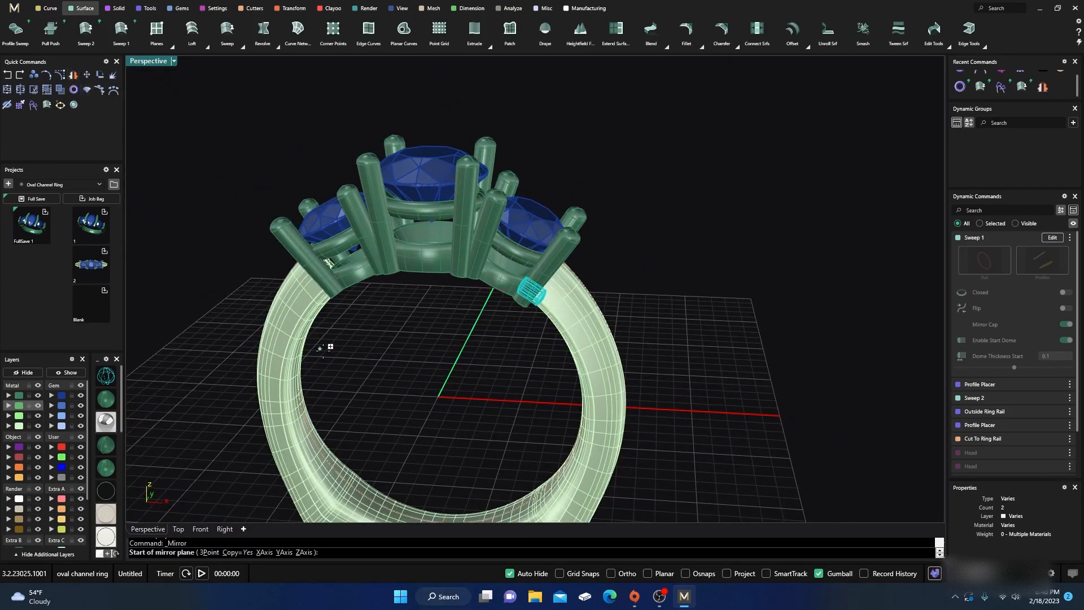
type("0,0,0")
key("Return")
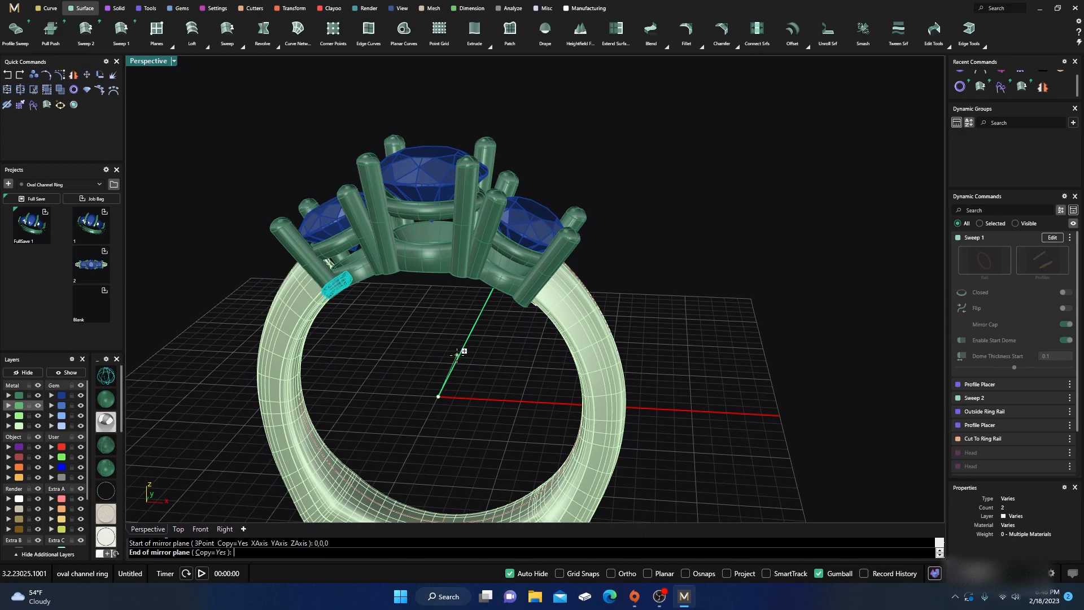
left_click(458, 354)
left_click(445, 372)
right_click_drag(444, 371, 467, 326)
scroll(440, 226, "up", 7)
scroll(455, 305, "down", 8)
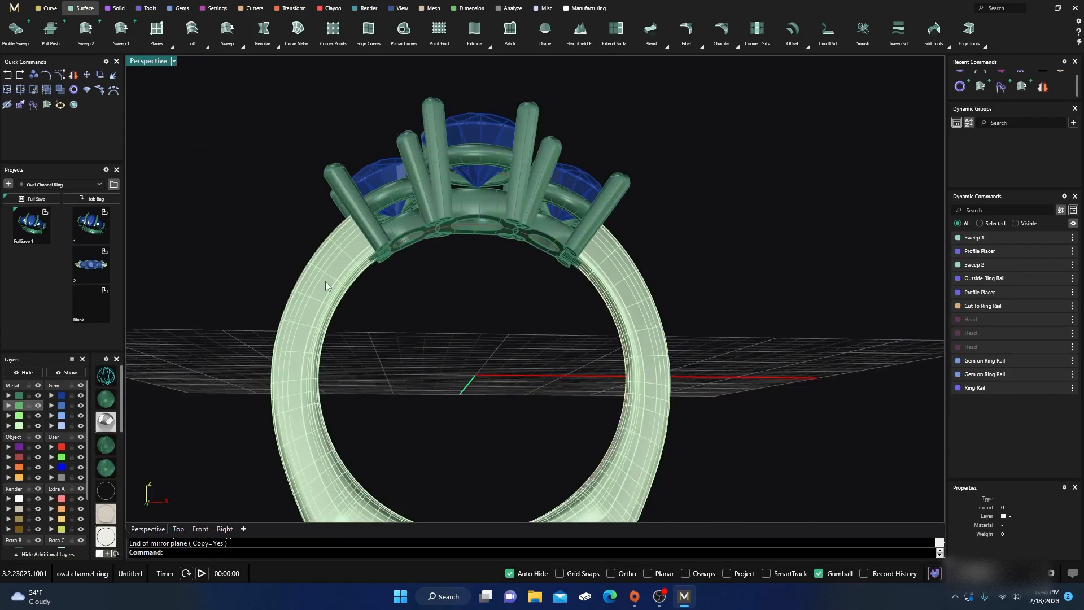
Start a Boolean Union with the shank as the first surface
left_click(324, 284)
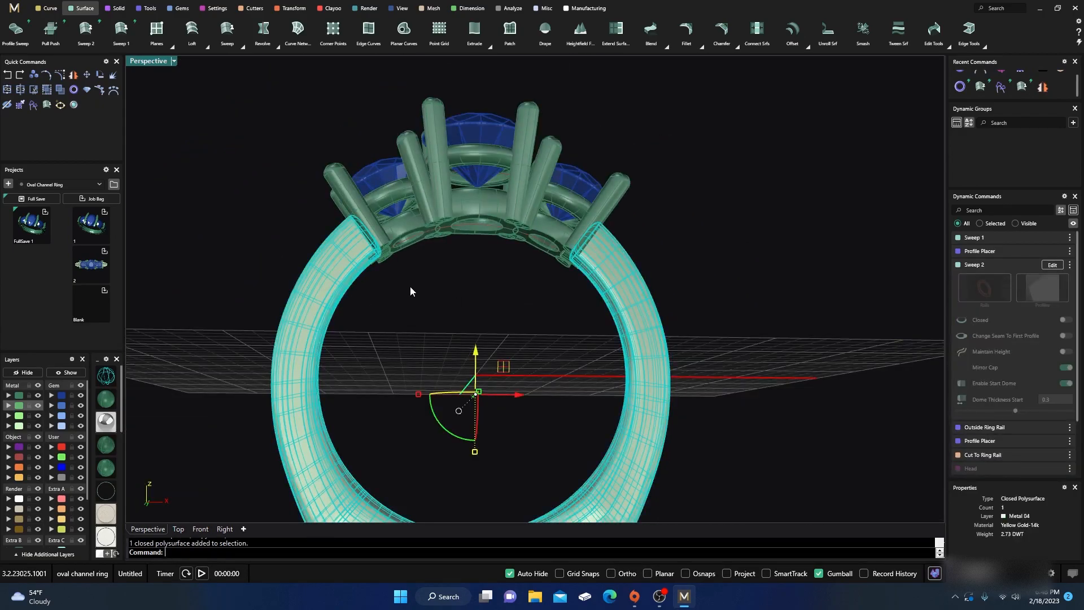
left_click(377, 270)
scroll(377, 269, "up", 5)
scroll(377, 266, "down", 5)
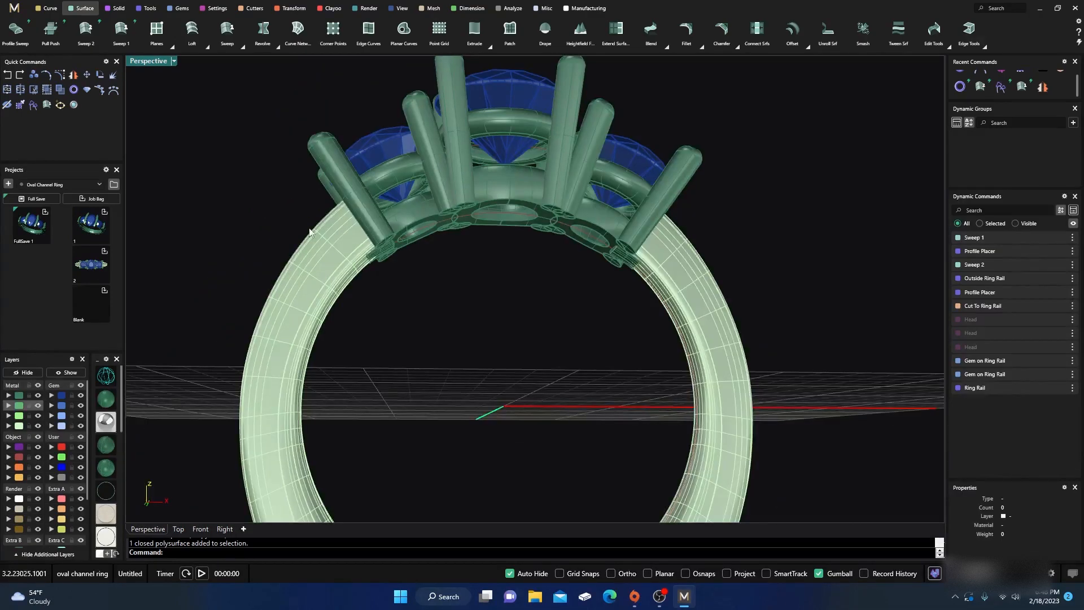
left_click(114, 8)
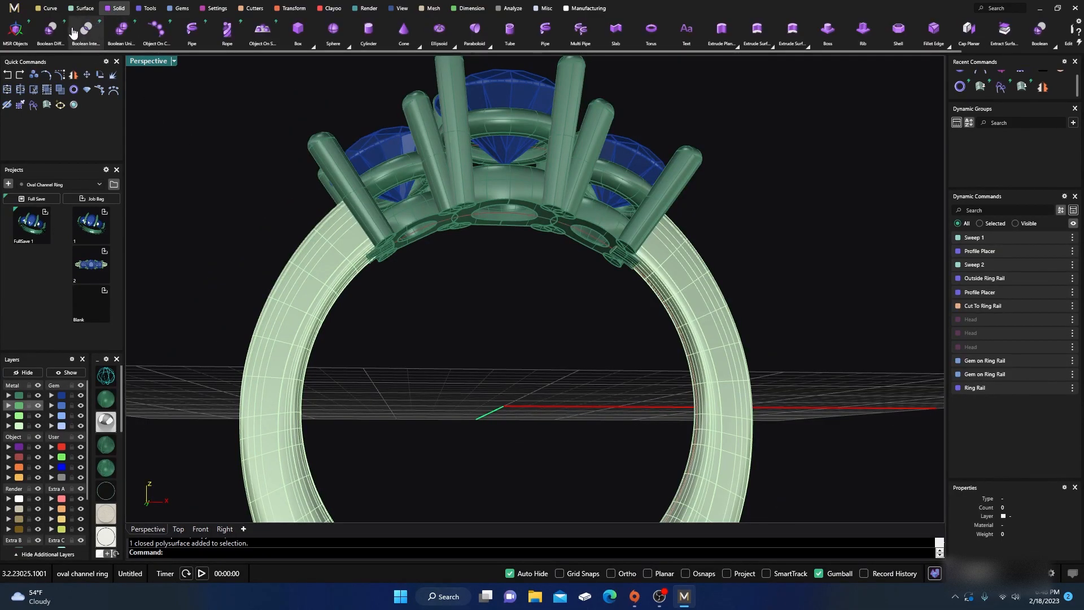
left_click(90, 35)
left_click(327, 280)
key("Return")
Use only the two small connectors as the union's second surfaces, leaving out the heads, and complete the Boolean Union
left_click(384, 255)
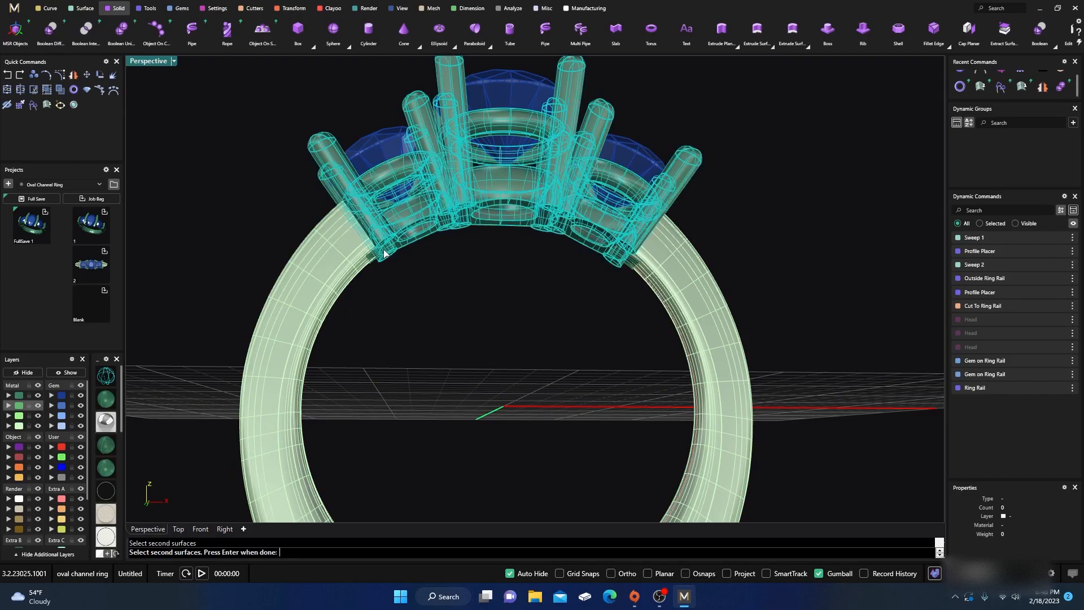
left_click(415, 226, "ctrl")
scroll(381, 261, "up", 10)
left_click(362, 236)
scroll(390, 329, "down", 4)
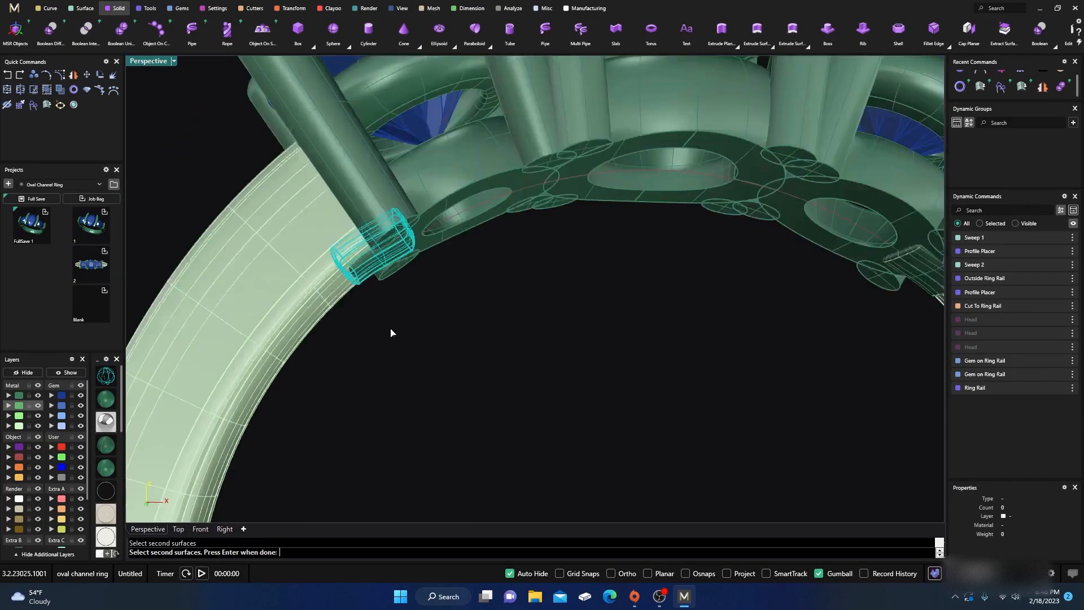
scroll(395, 332, "down", 5)
scroll(615, 319, "up", 5)
left_click(679, 289)
scroll(588, 305, "down", 5)
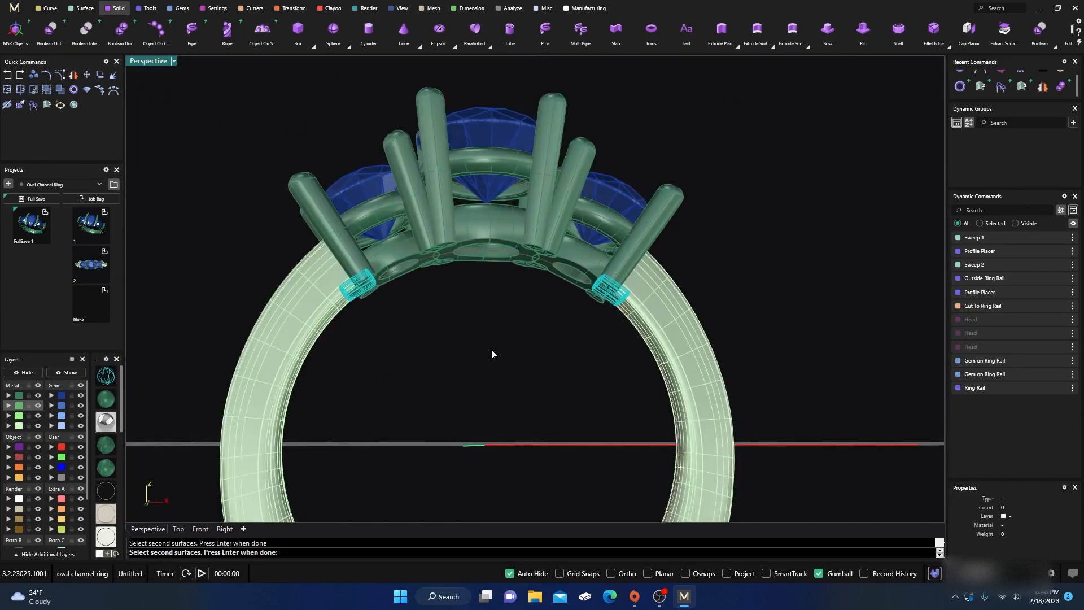
key("Return")
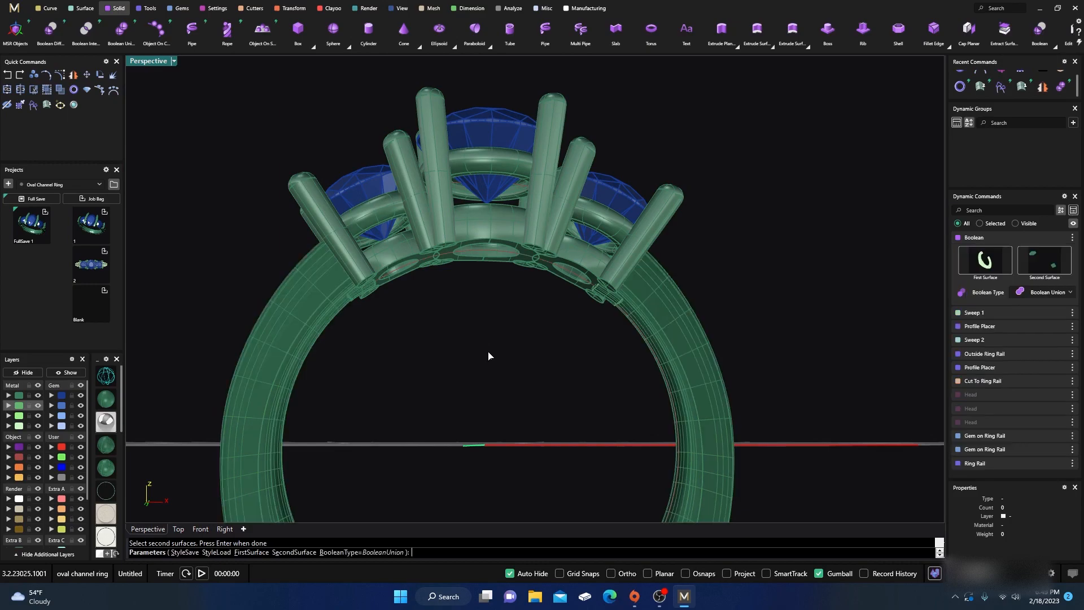
key("Return")
Move the leftover separate connector at one shank end to the User 04 layer and hide that layer
left_click(300, 320)
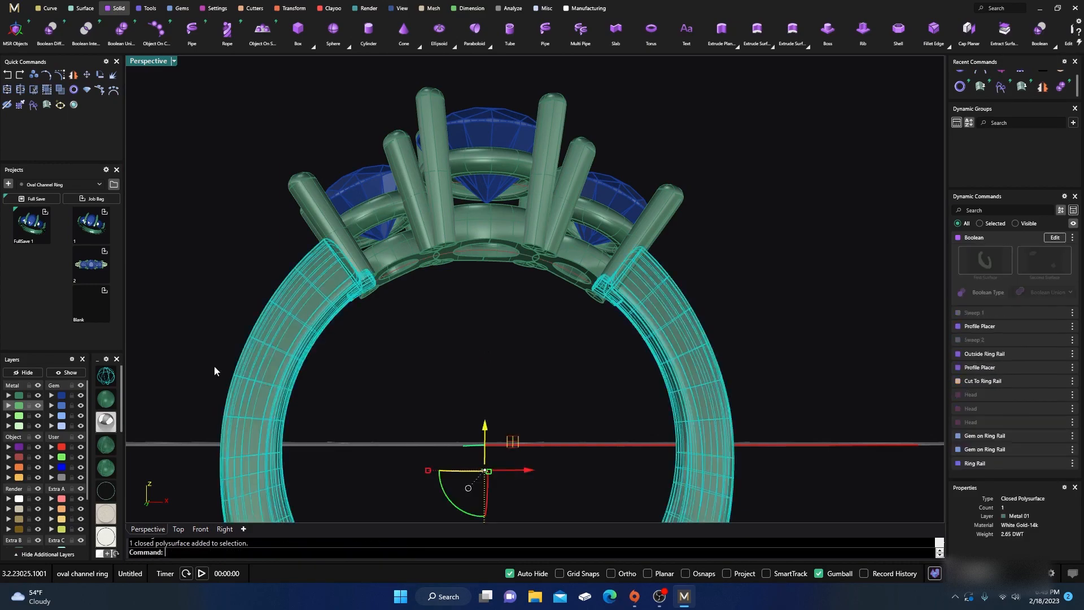
left_click(351, 354)
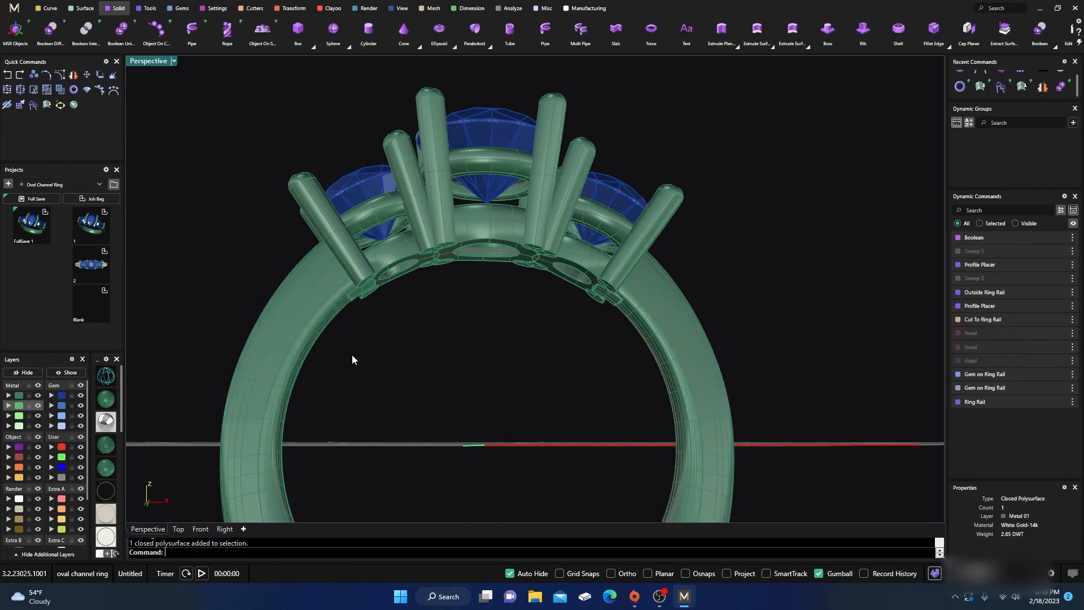
left_click(364, 288)
left_click(366, 311)
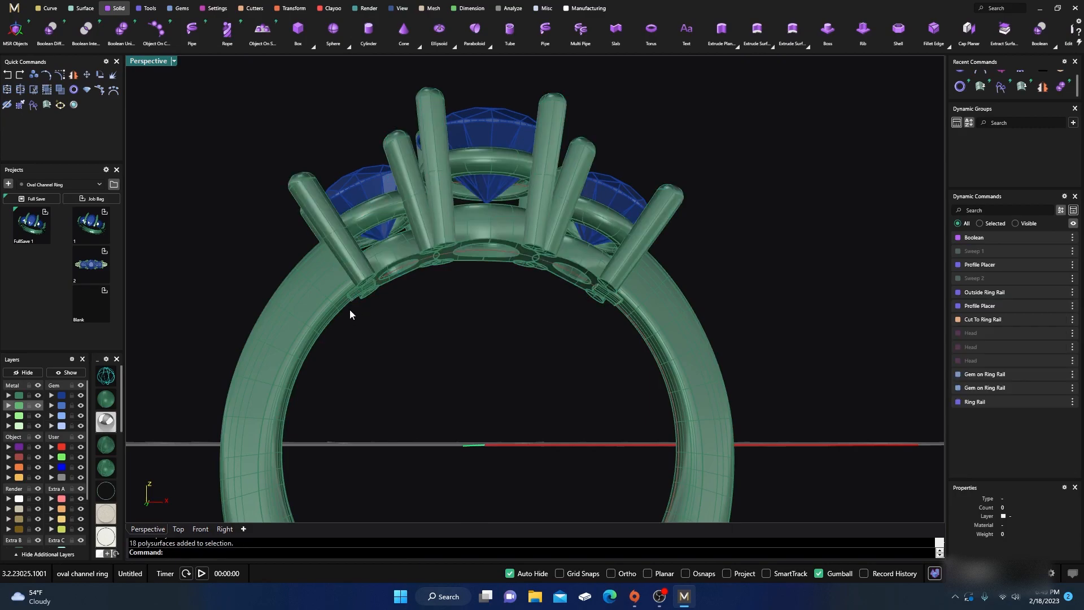
scroll(350, 309, "up", 5)
left_click(387, 290)
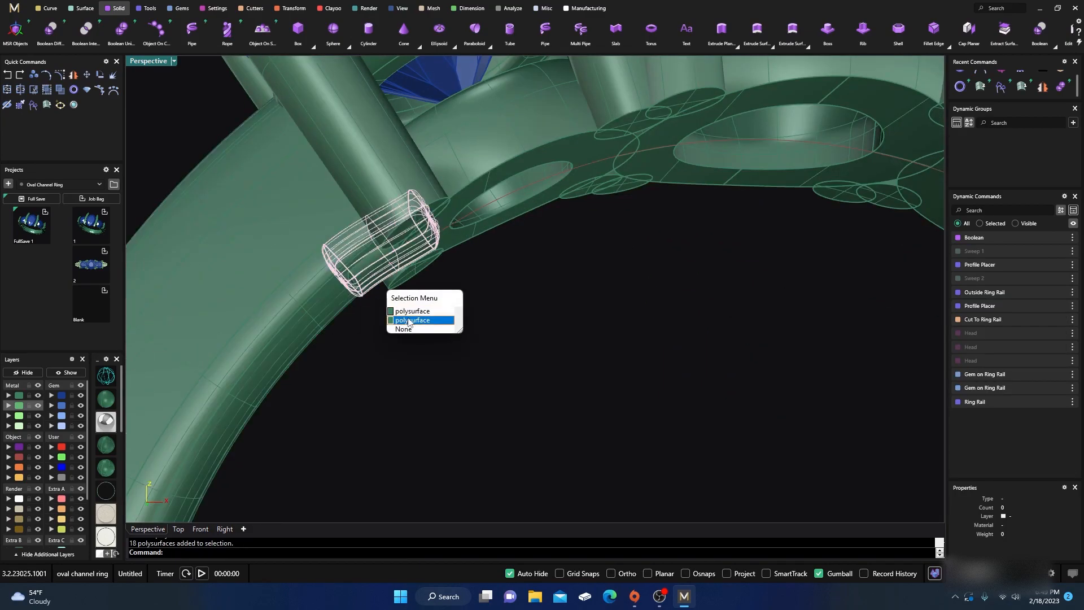
left_click(410, 320)
left_click(52, 478)
left_click(81, 477)
scroll(335, 394, "down", 6)
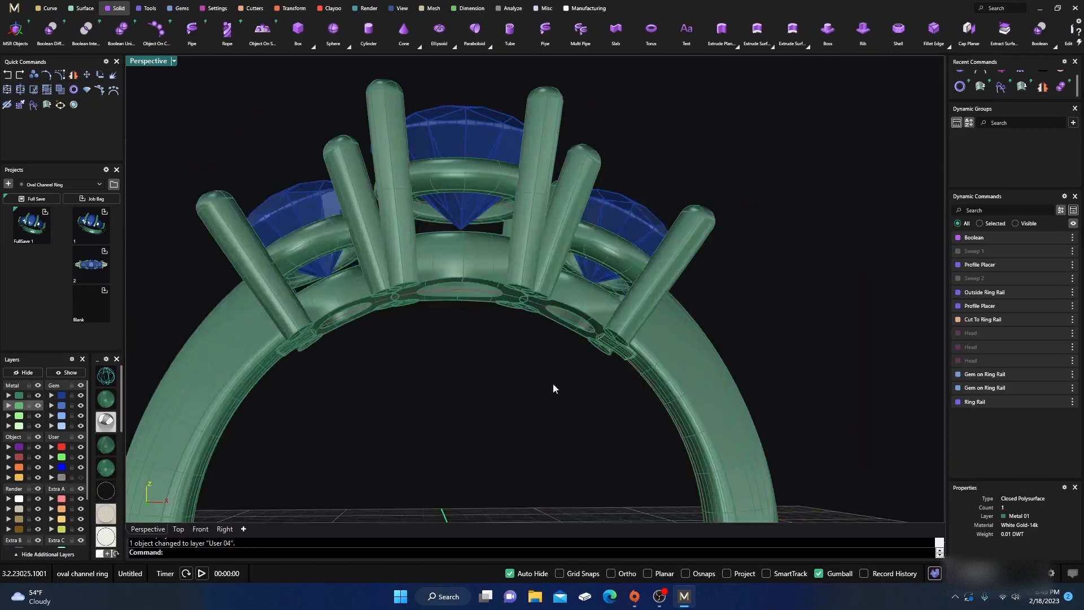
Check the connector at the opposite shank end, and assign the united shank to the Metal 04 layer
scroll(706, 308, "up", 5)
left_click(700, 311)
left_click(654, 362)
left_click(653, 286)
left_click(600, 333)
scroll(551, 293, "down", 5)
left_click(333, 348)
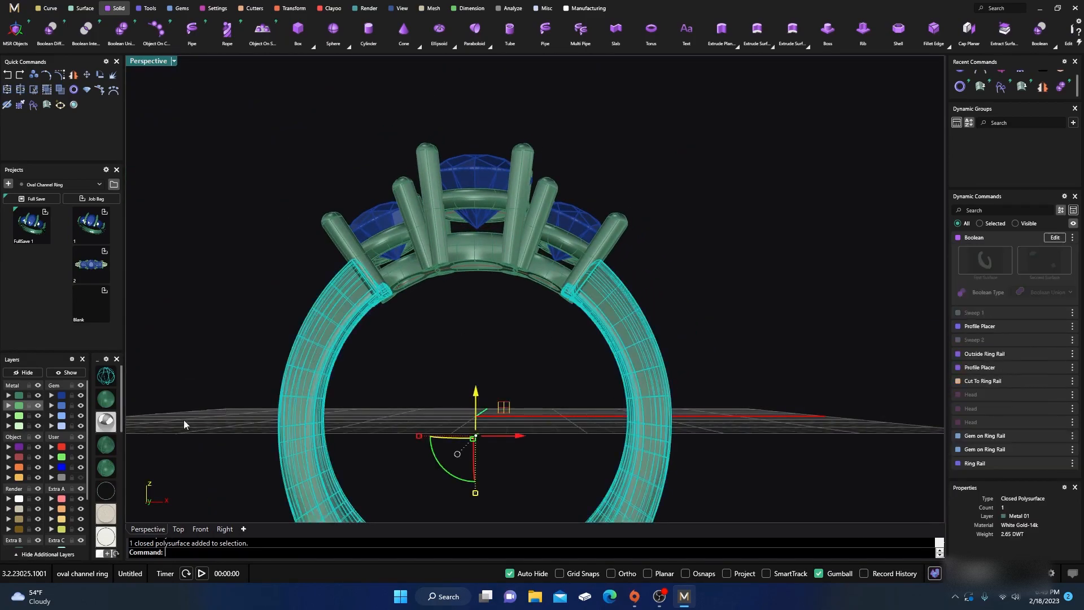
left_click(9, 426)
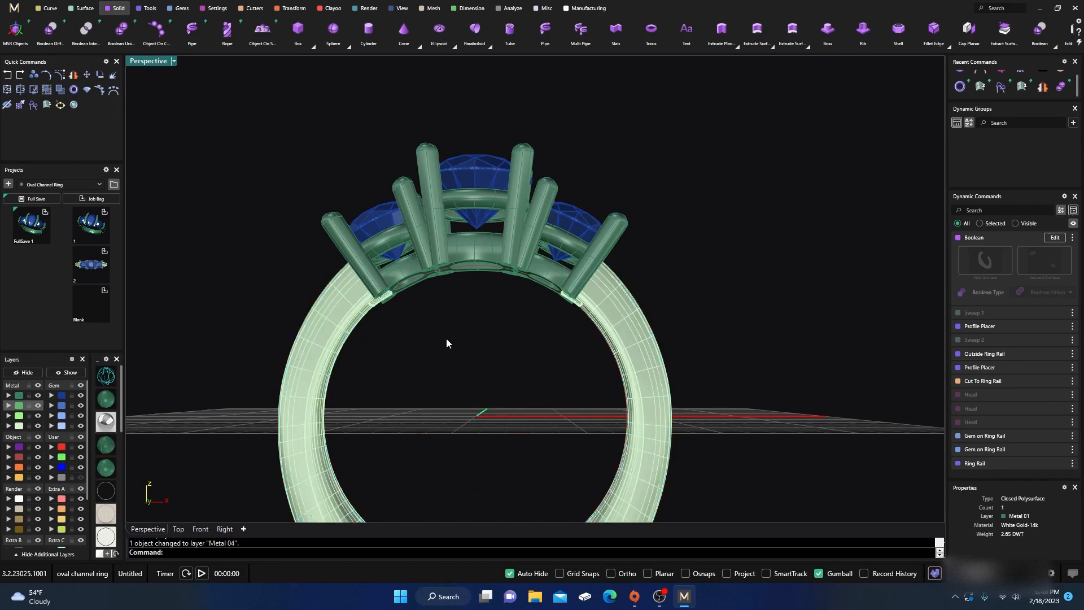
left_click(442, 389)
scroll(441, 390, "up", 1)
scroll(395, 367, "down", 2)
Copy the united shank in place with the InPlace option
left_click(351, 341)
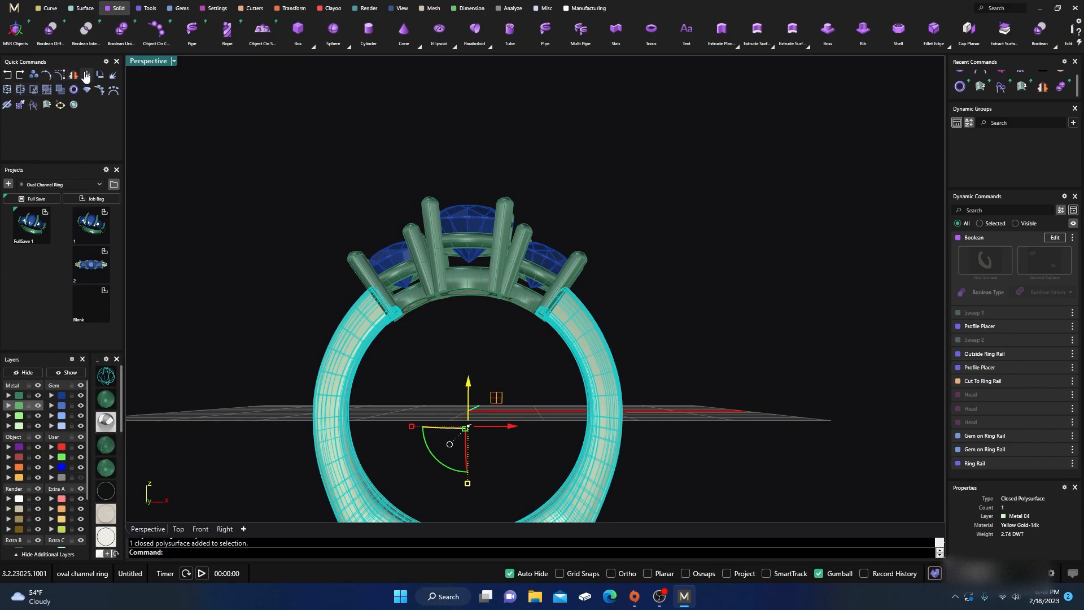
left_click(34, 75)
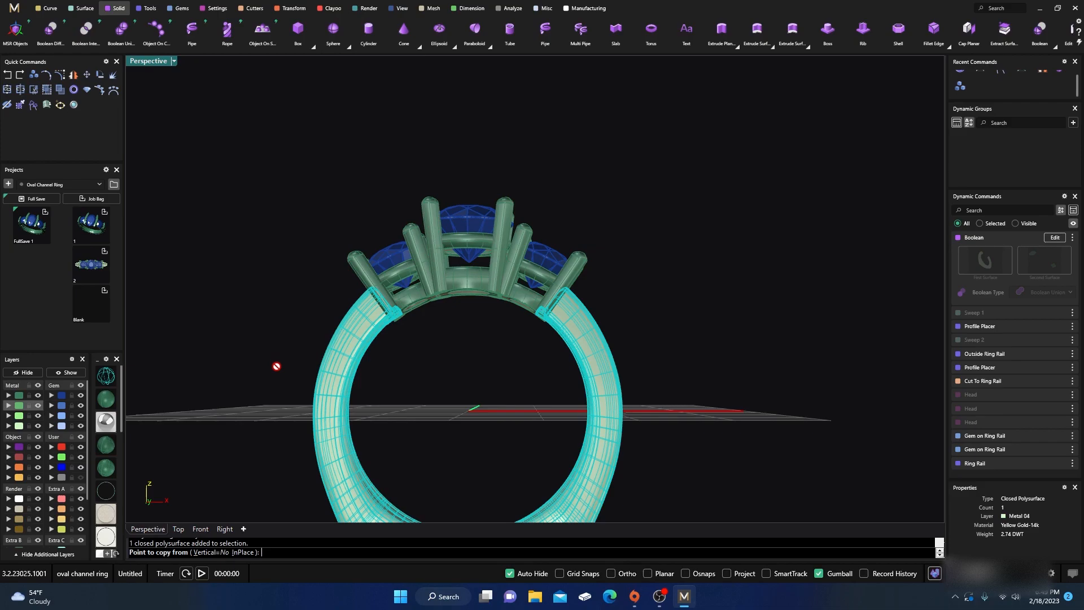
left_click(242, 553)
left_click(260, 353)
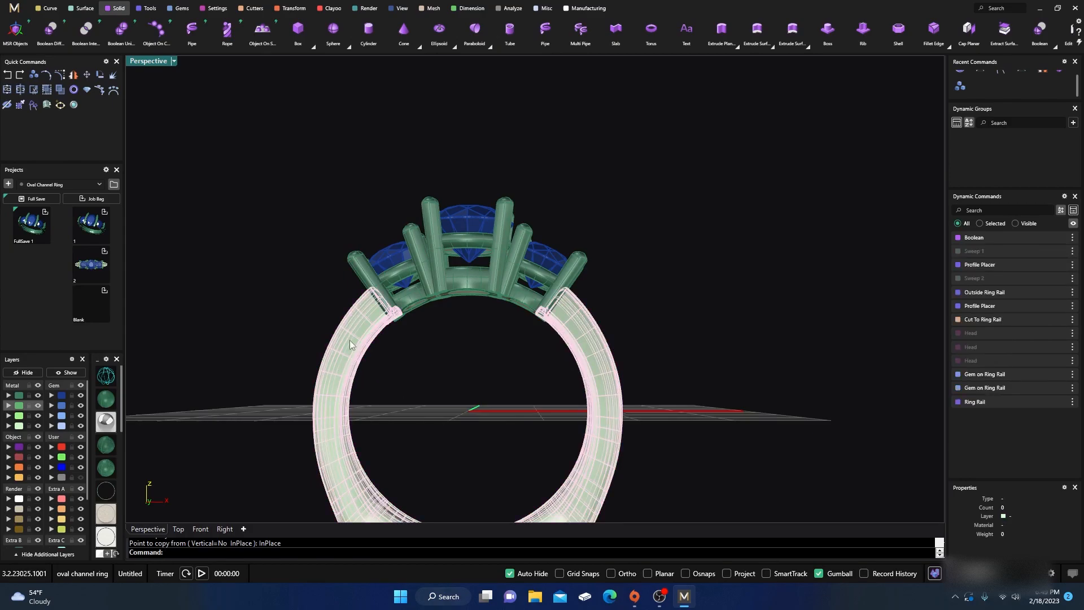
left_click(382, 386)
left_click(388, 379)
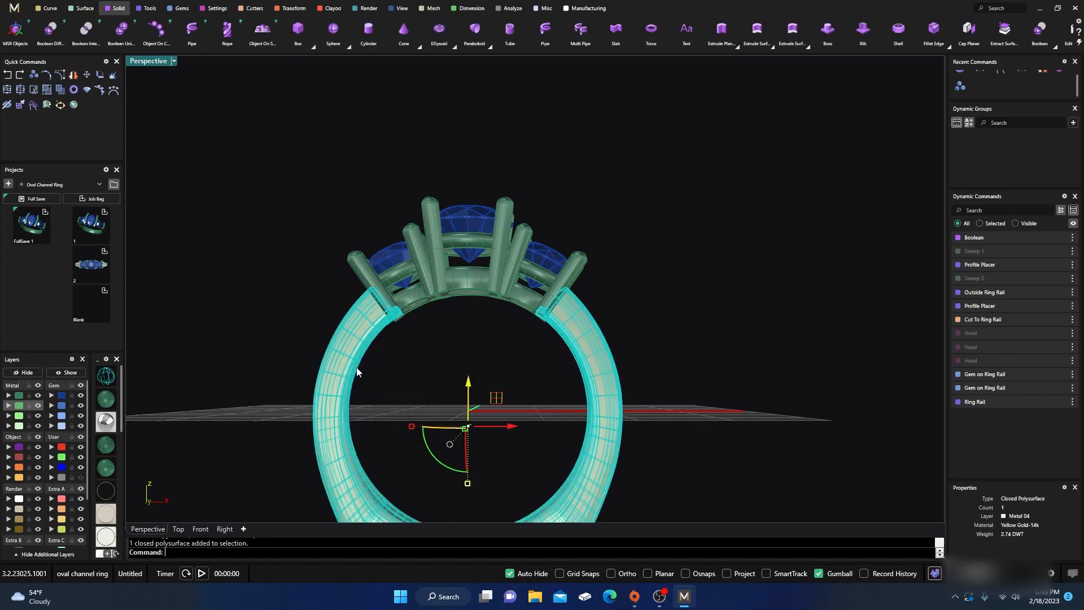
Subtract the shank from the three prong heads with a Boolean Difference, using the heads as first surface and the shank as second
right_click_drag(417, 404, 413, 327)
scroll(399, 321, "up", 6)
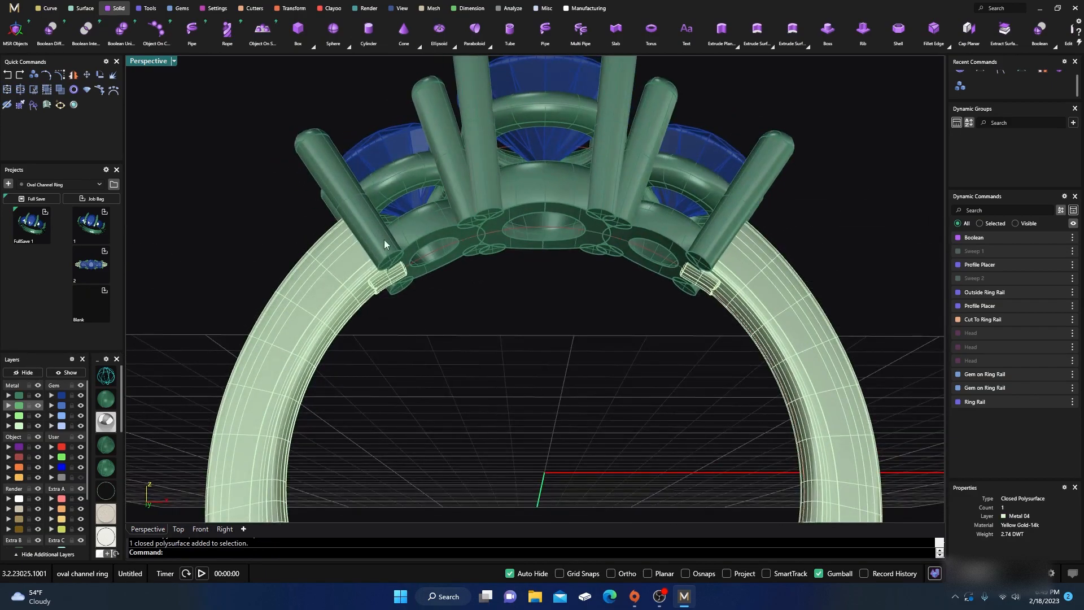
left_click(418, 231, "shift")
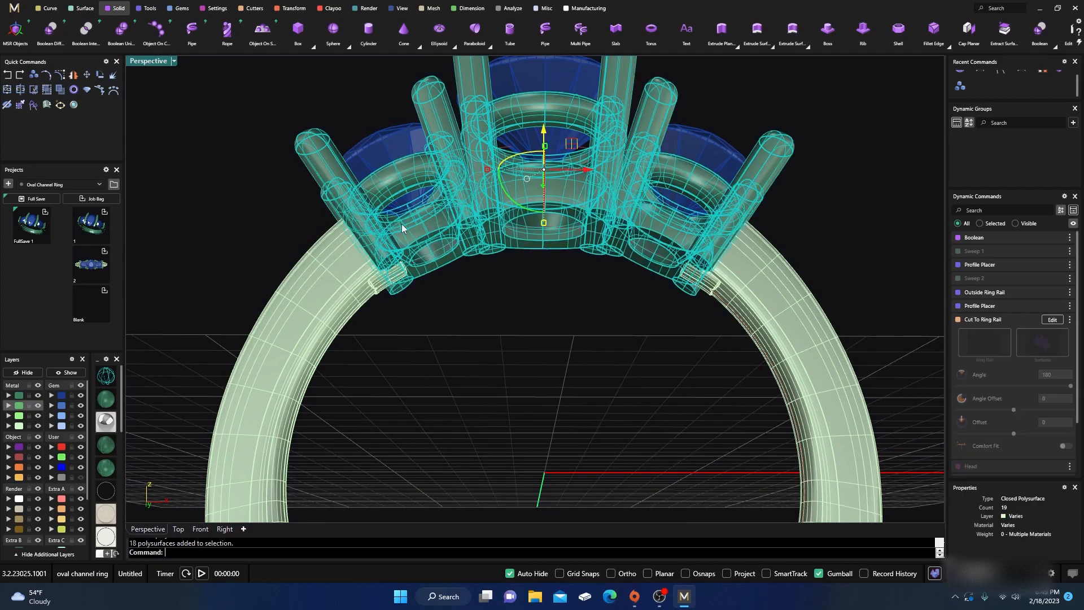
left_click(50, 29)
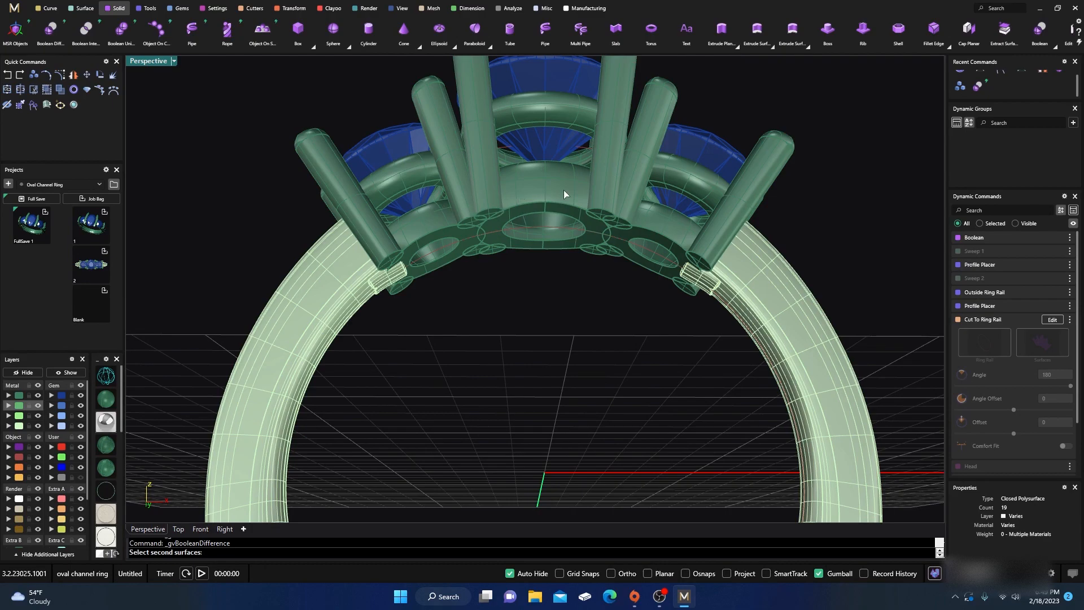
left_click(312, 301)
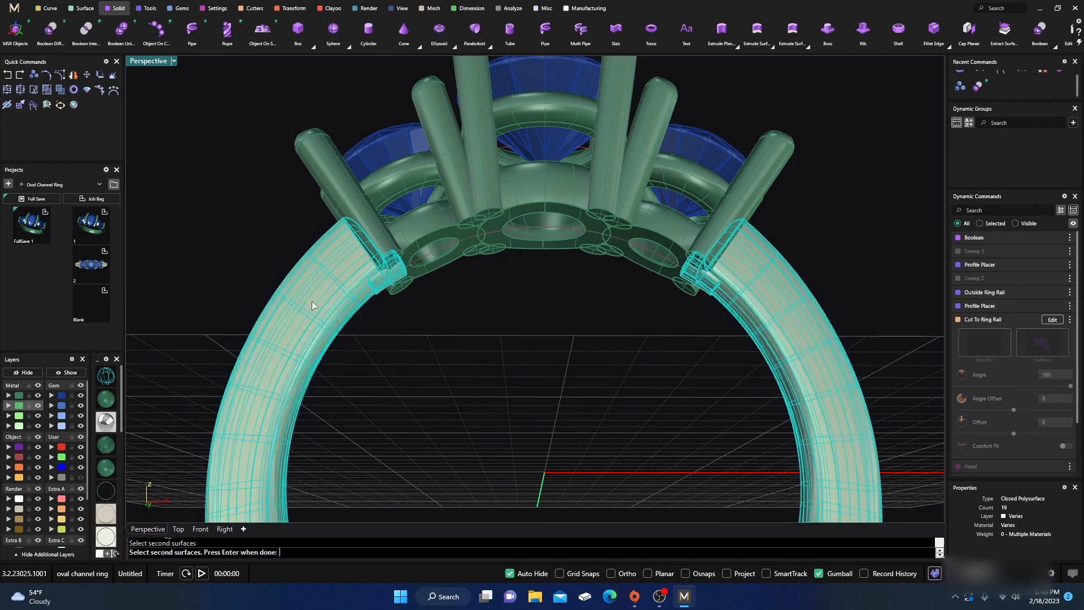
key("Return")
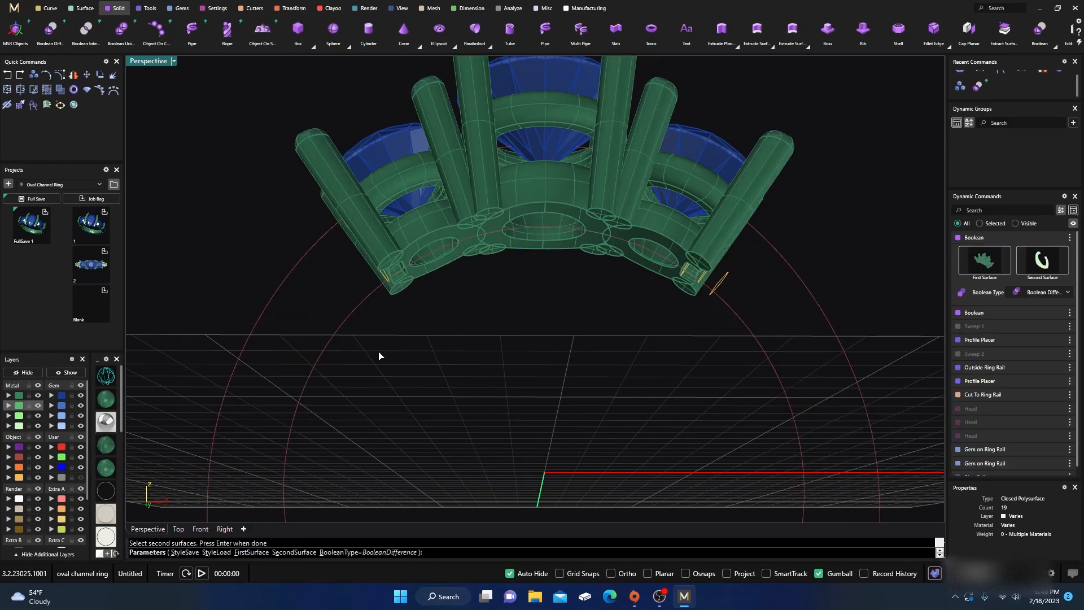
key("Return")
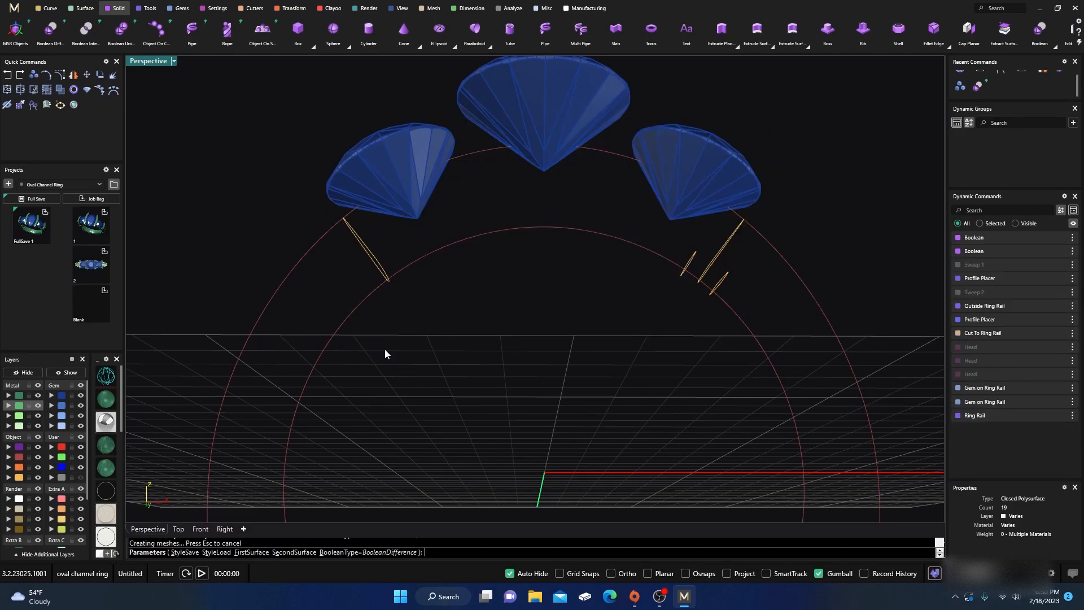
mouse_move(394, 326)
right_mouse_down()
mouse_move(427, 353)
mouse_move(394, 324)
right_mouse_up()
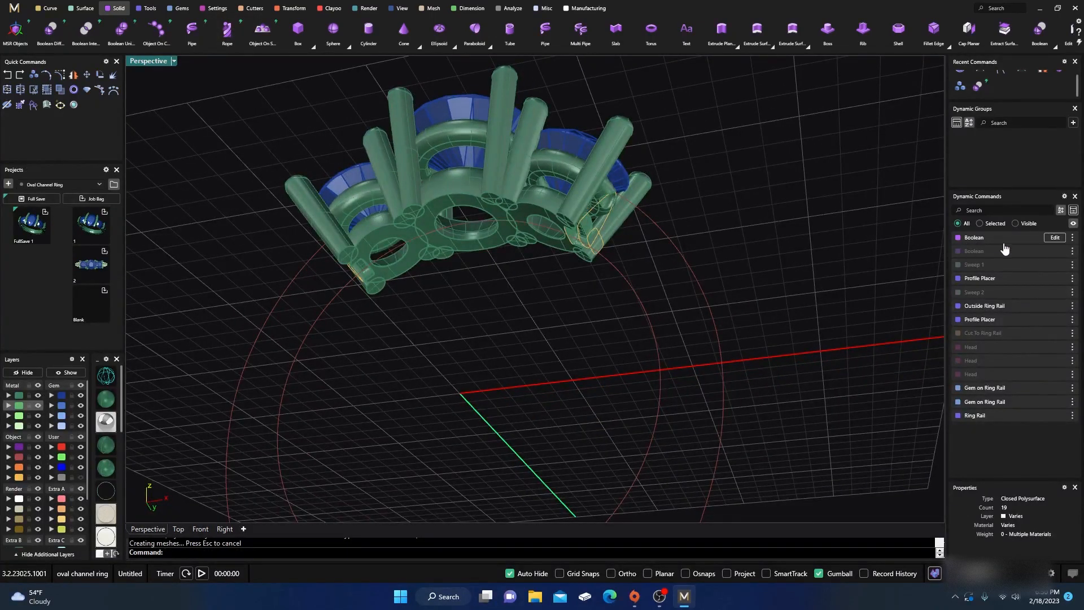
Unhide the hidden shank so it shows together with the cut heads
left_click(1073, 238)
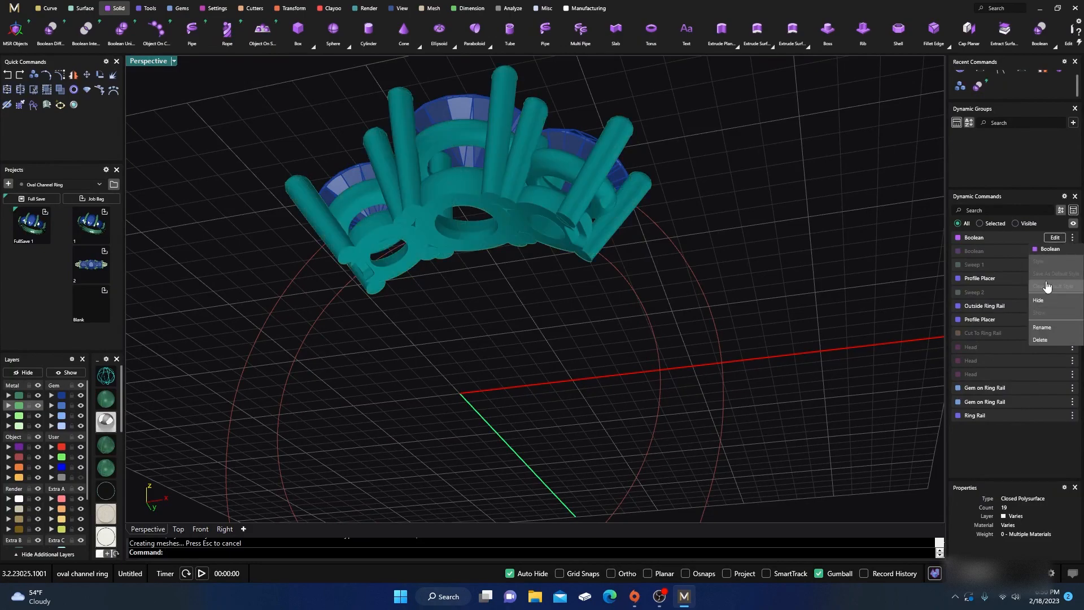
left_click(833, 206)
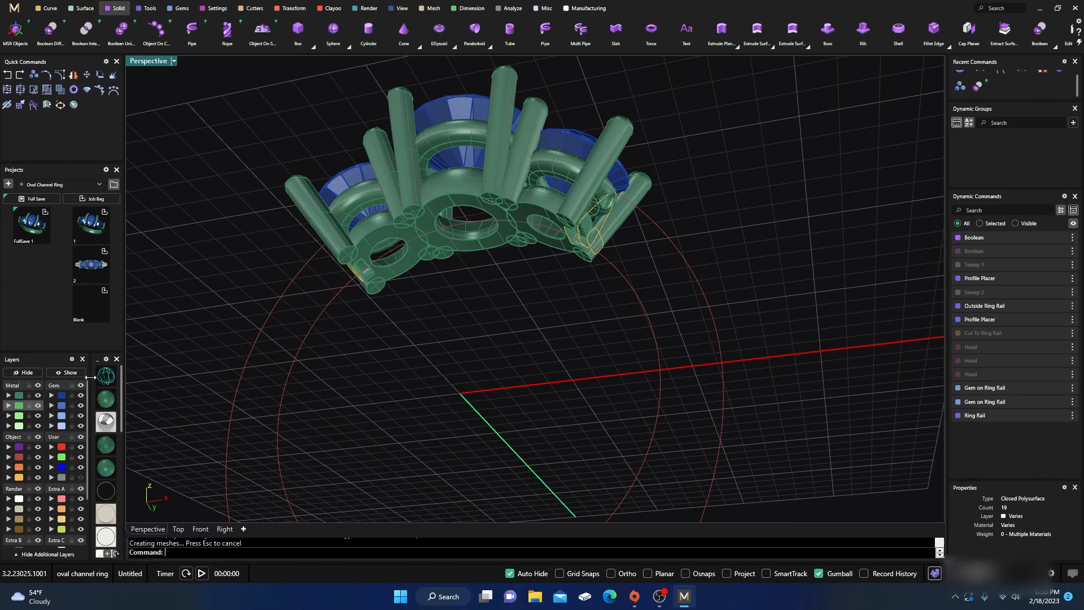
left_click(65, 372)
scroll(516, 297, "down", 8)
right_click_drag(516, 297, 522, 333)
scroll(507, 320, "up", 5)
scroll(504, 324, "down", 5)
scroll(489, 284, "up", 5)
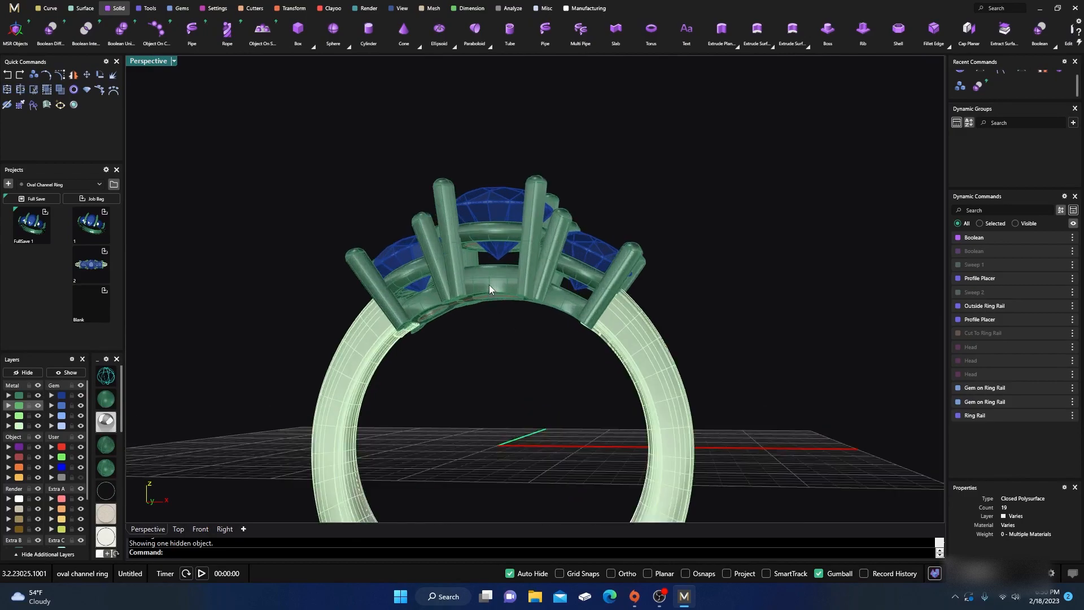
Hide the layer holding the three gems and display the ring in rendered metal shading
left_click(81, 395)
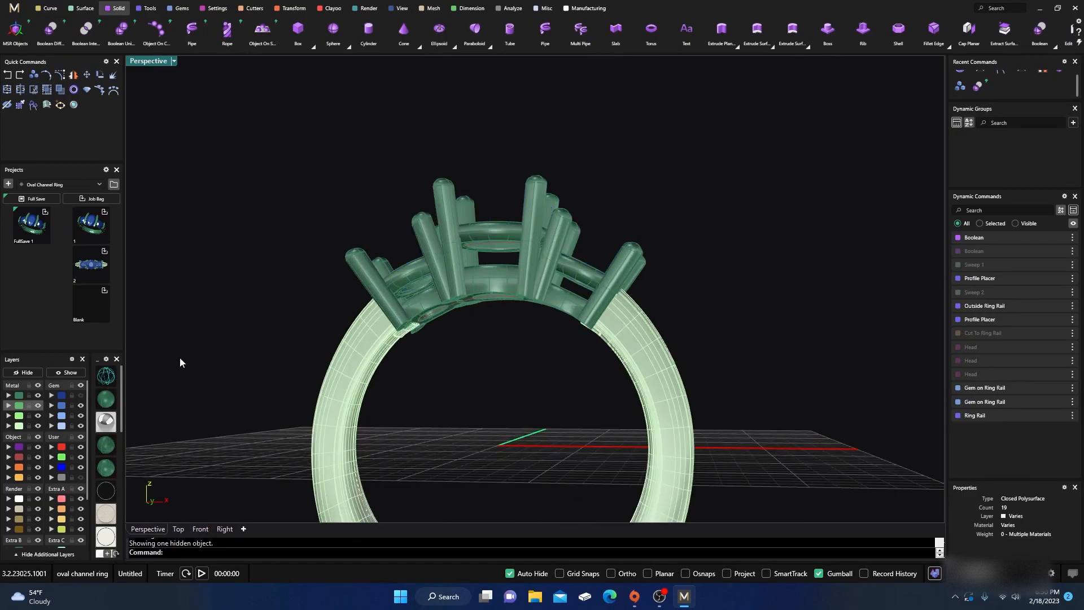
left_click(108, 423)
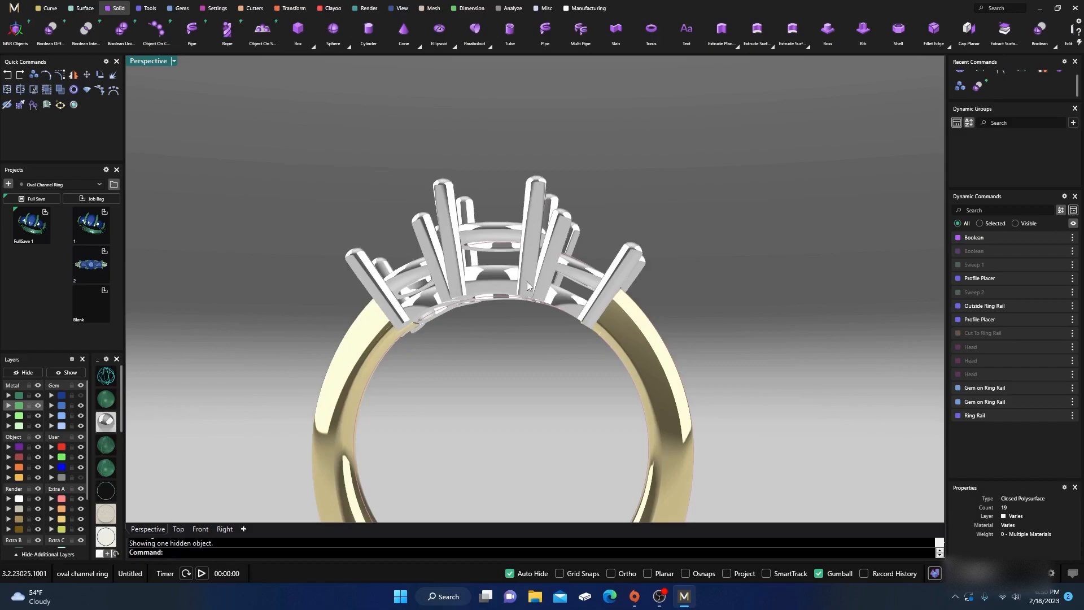
scroll(392, 337, "down", 7)
mouse_move(485, 361)
right_mouse_down()
mouse_move(455, 378)
mouse_move(491, 371)
right_mouse_up()
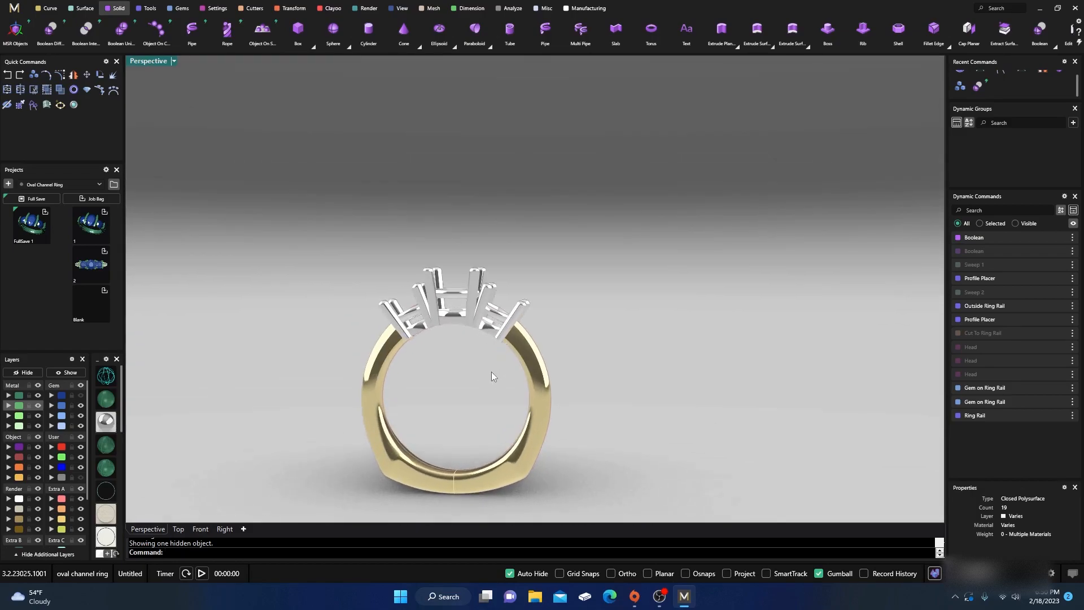
Lift the prong heads about 6.3 mm off the shank to expose the shank ends and connectors
left_click(467, 313)
scroll(435, 352, "up", 3)
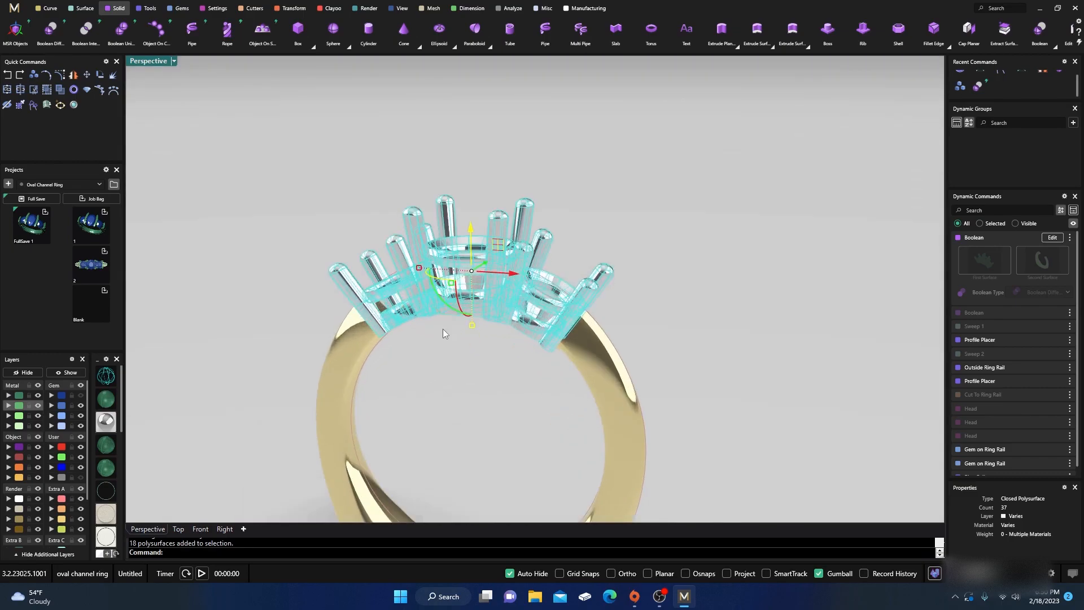
left_click_drag(470, 230, 469, 129)
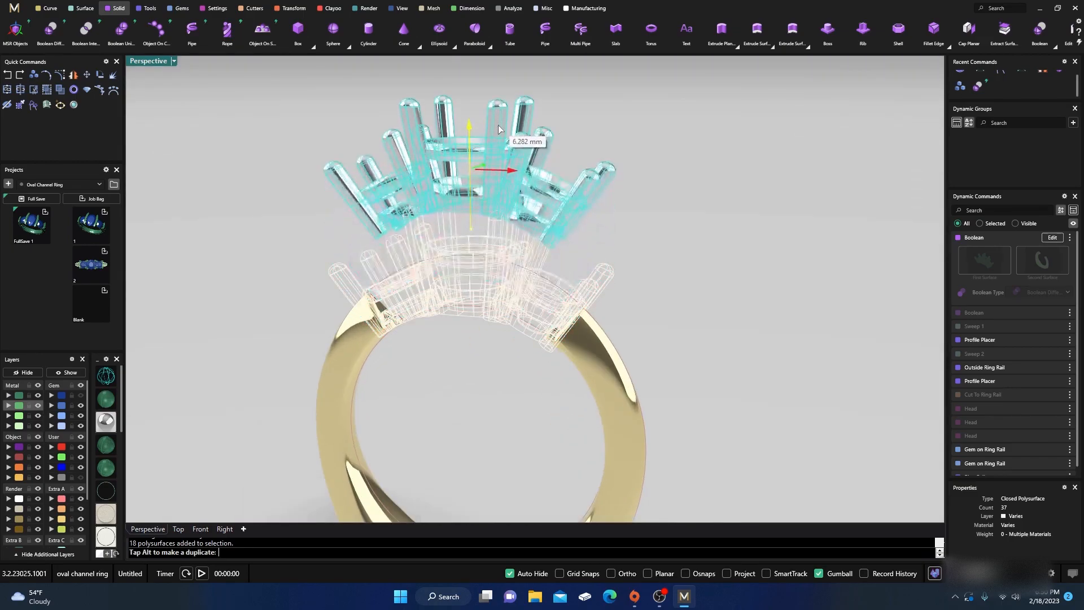
left_click(507, 377)
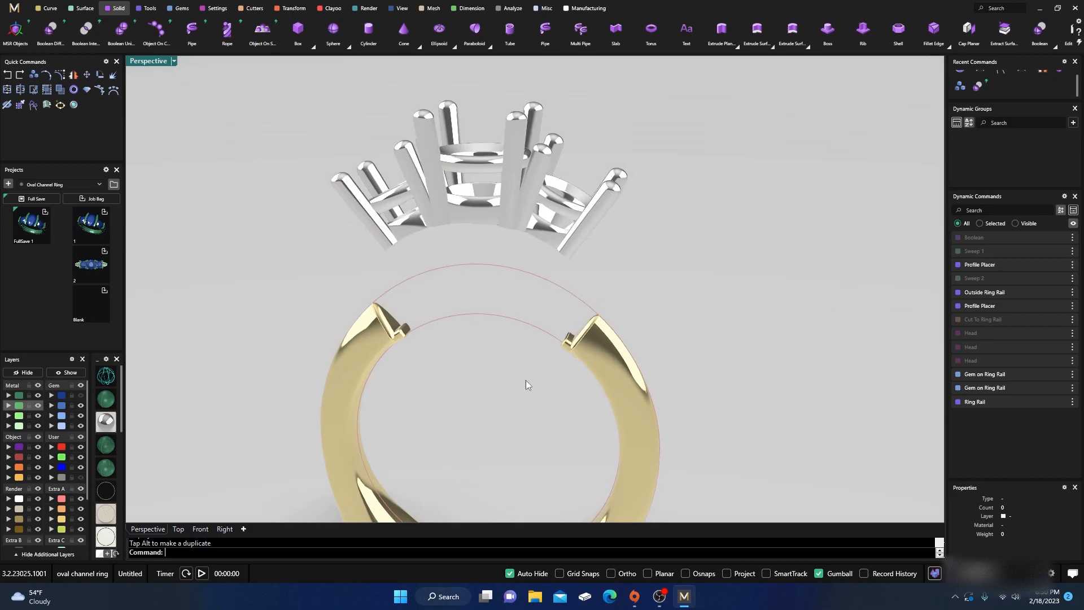
scroll(570, 350, "up", 4)
scroll(575, 331, "down", 4)
right_click_drag(563, 370, 467, 358)
scroll(439, 176, "up", 6)
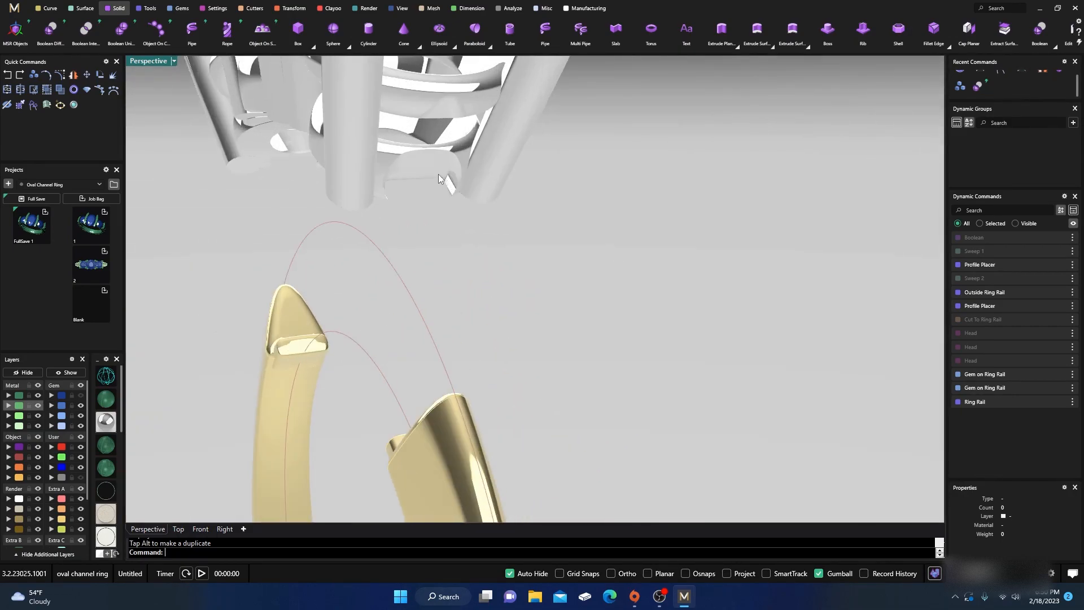
scroll(438, 174, "down", 5)
Lower the prong heads vertically back onto the shank ends
left_click(441, 143)
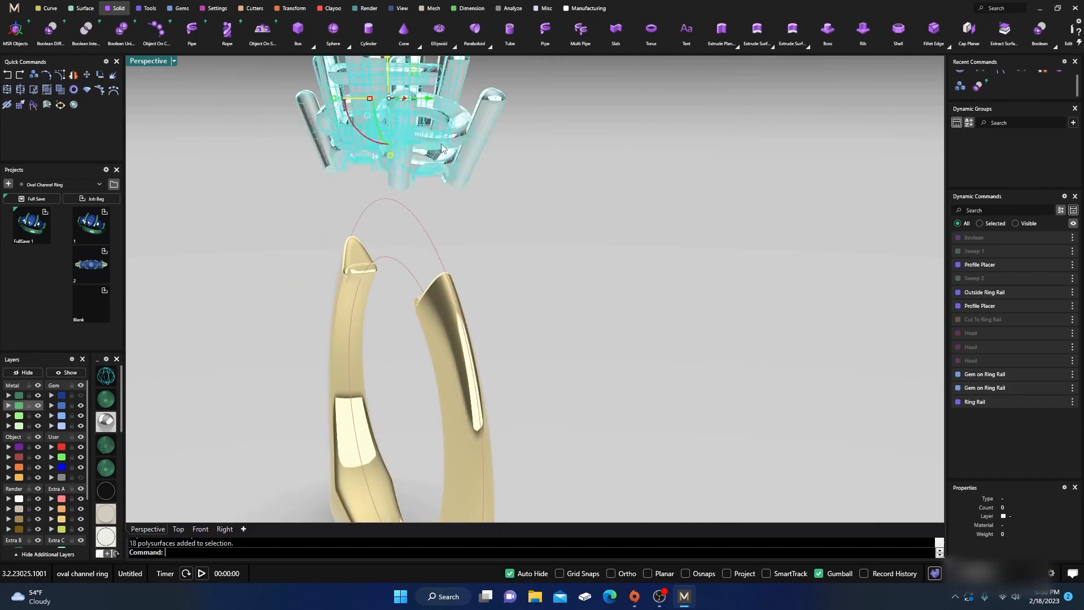
right_click_drag(422, 172, 456, 191)
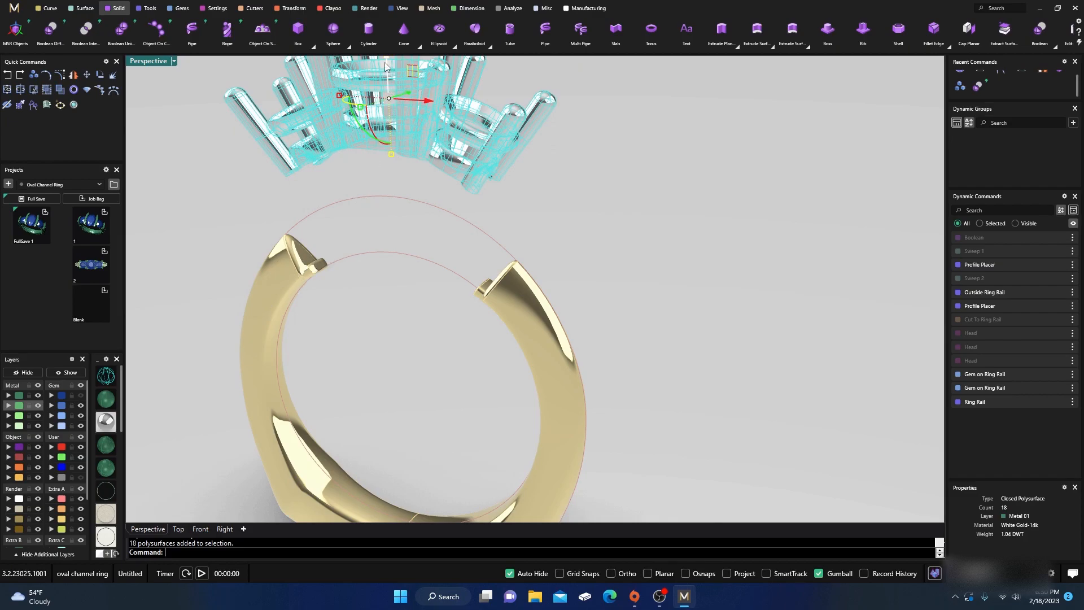
left_click_drag(385, 65, 396, 186)
left_click(384, 313)
Examine from below, from the side and from above how the connectors and shank ends meet the heads
right_click_drag(402, 398, 502, 276)
scroll(439, 371, "down", 3)
right_click_drag(438, 371, 664, 242)
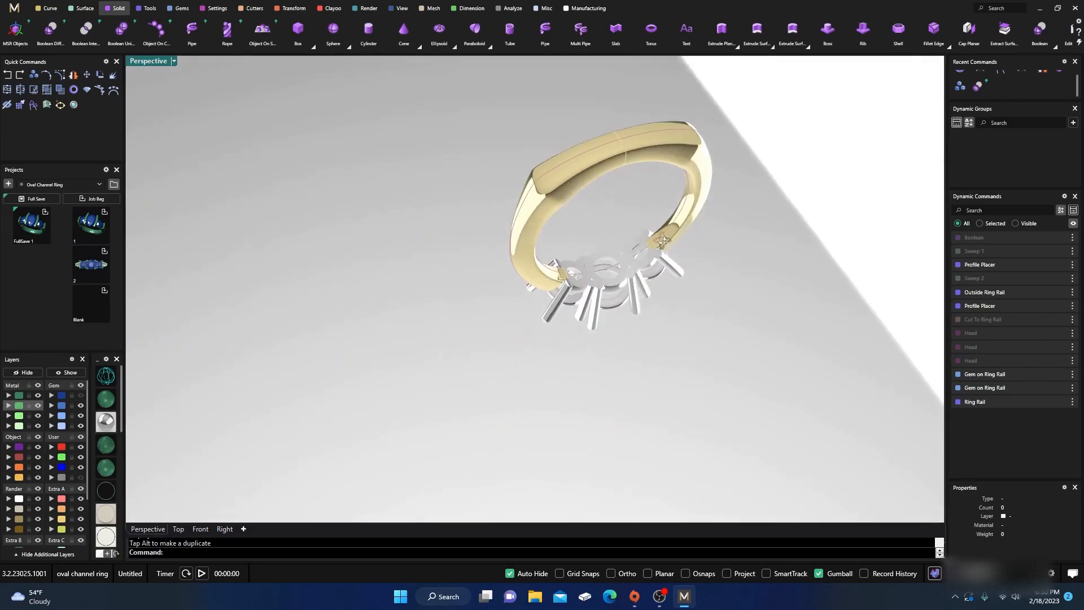
scroll(569, 266, "up", 6)
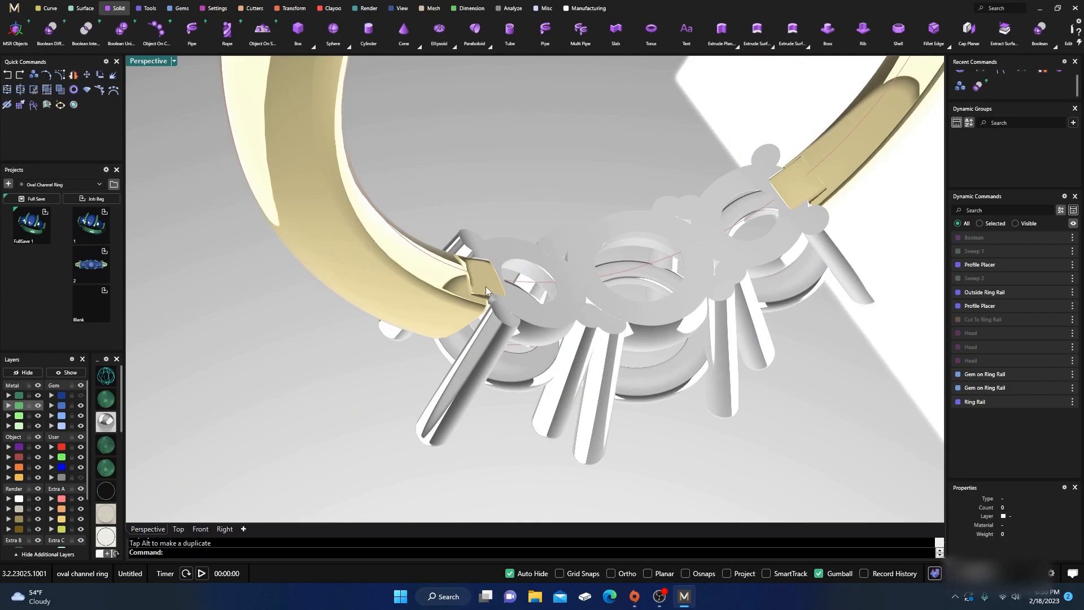
scroll(485, 286, "down", 2)
right_click_drag(486, 286, 639, 252)
scroll(621, 265, "up", 5)
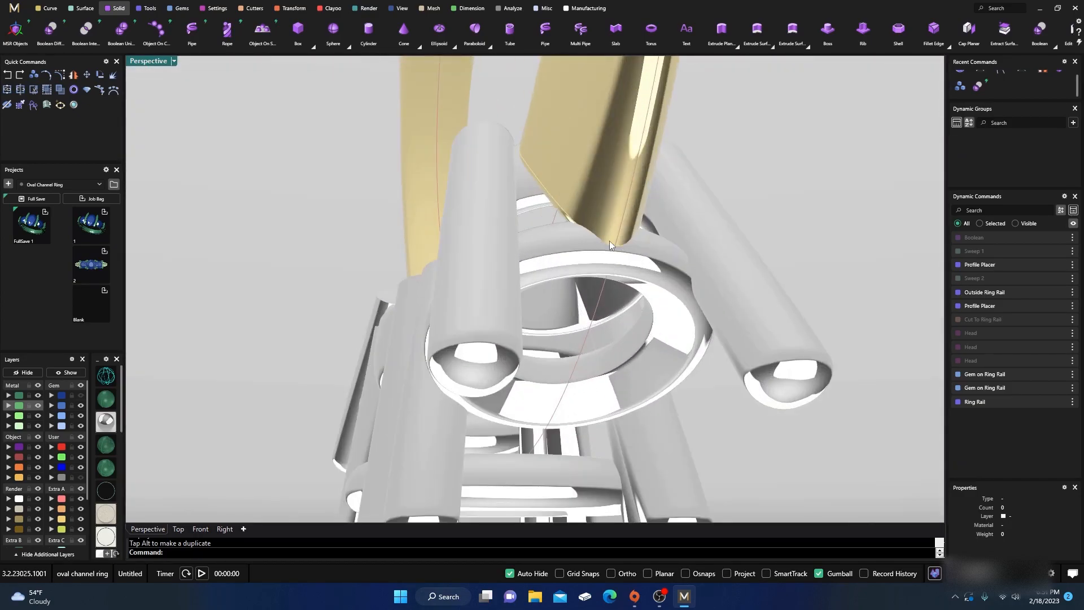
scroll(550, 244, "down", 8)
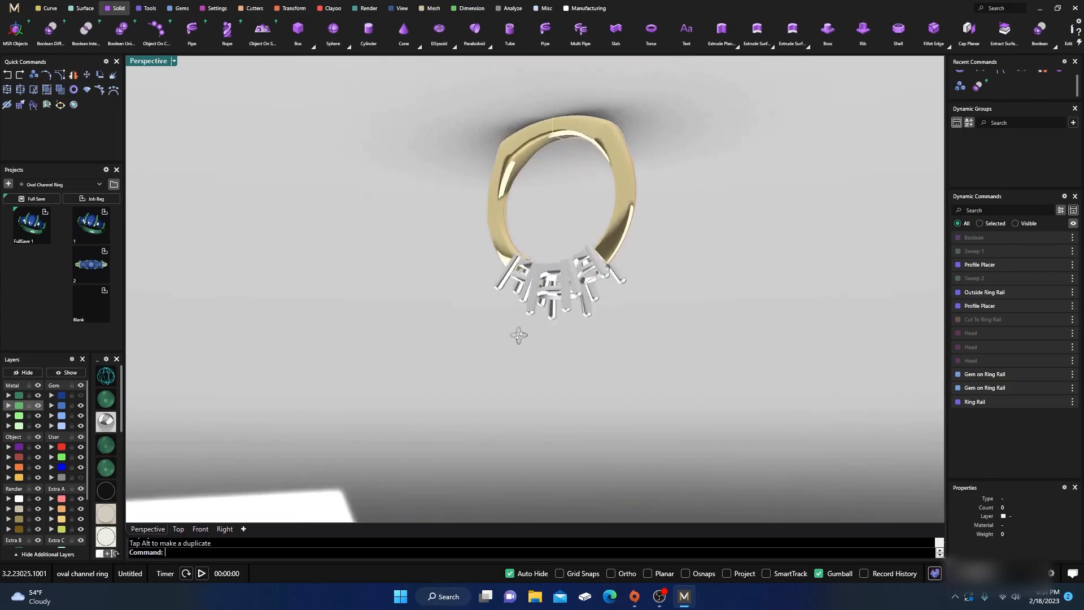
right_click_drag(530, 252, 561, 358)
scroll(530, 365, "up", 7)
scroll(530, 365, "down", 3)
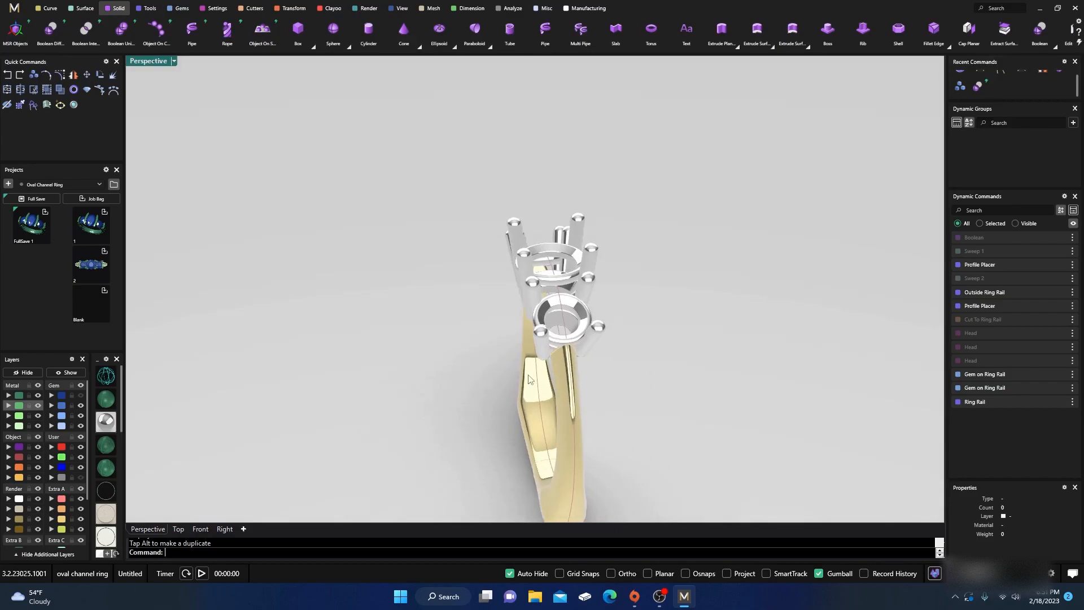
Check the front of the ring where the heads meet the shank, and show the hidden layer with the three gems again
scroll(560, 358, "up", 5)
scroll(561, 358, "up", 1)
scroll(488, 323, "down", 5)
right_click_drag(461, 337, 588, 321)
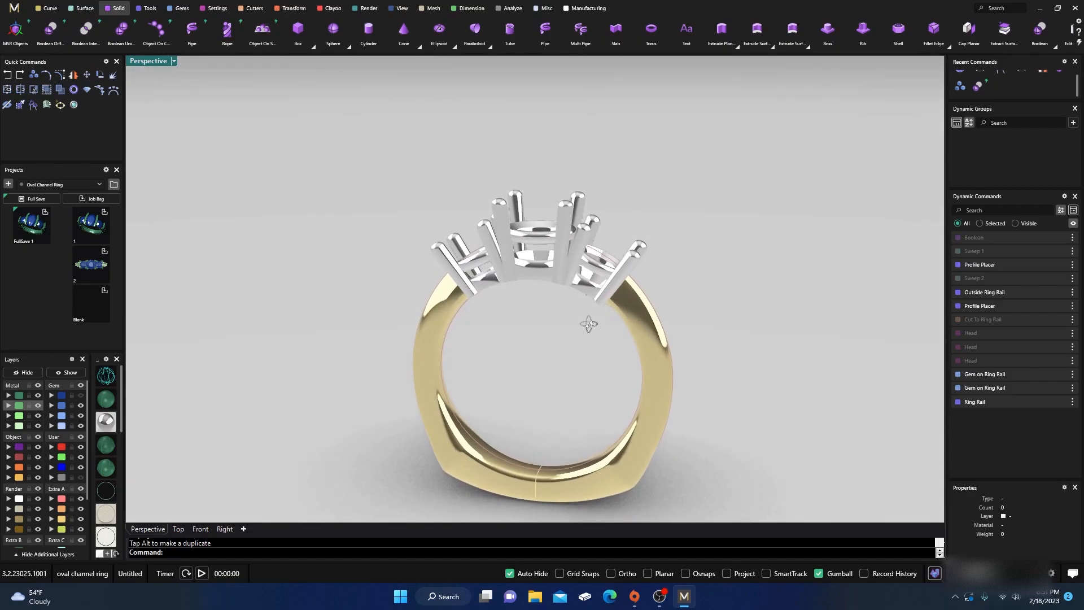
scroll(500, 310, "down", 2)
scroll(500, 310, "down", 3)
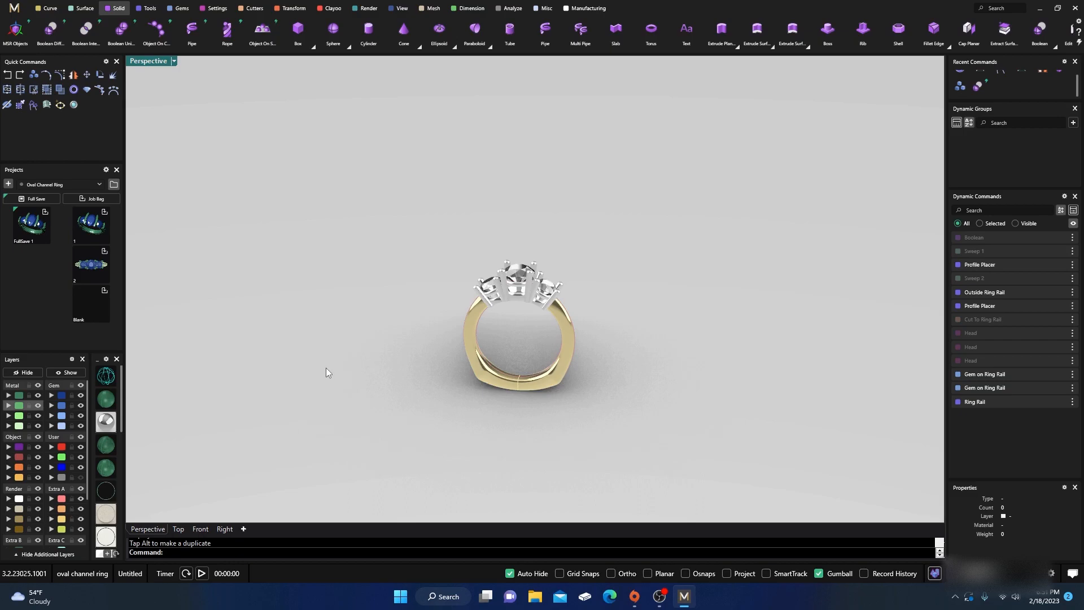
Examine the assembled ring with its gems up close from the front, from an angle and from slightly above
scroll(597, 334, "up", 4)
mouse_move(511, 345)
right_mouse_down()
mouse_move(363, 314)
mouse_move(358, 302)
mouse_move(534, 307)
mouse_move(508, 315)
mouse_move(512, 324)
right_mouse_up()
scroll(506, 329, "up", 4)
scroll(504, 353, "down", 3)
mouse_move(508, 363)
right_mouse_down()
mouse_move(444, 397)
mouse_move(432, 333)
mouse_move(497, 268)
right_mouse_up()
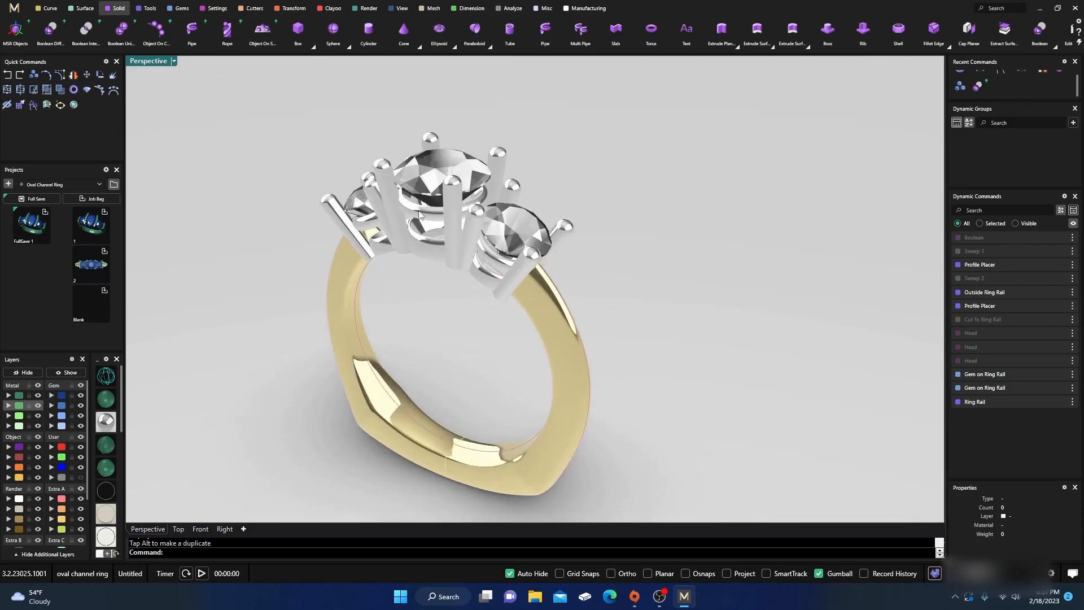
right_click_drag(506, 393, 516, 317)
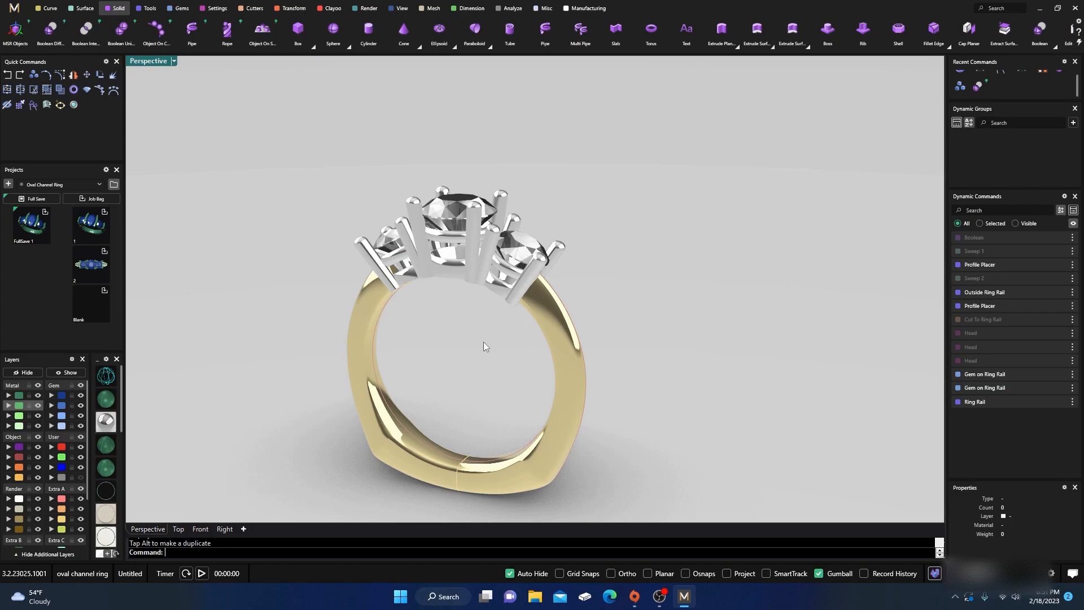
right_click_drag(476, 285, 467, 331)
scroll(486, 309, "down", 4)
scroll(476, 354, "up", 4)
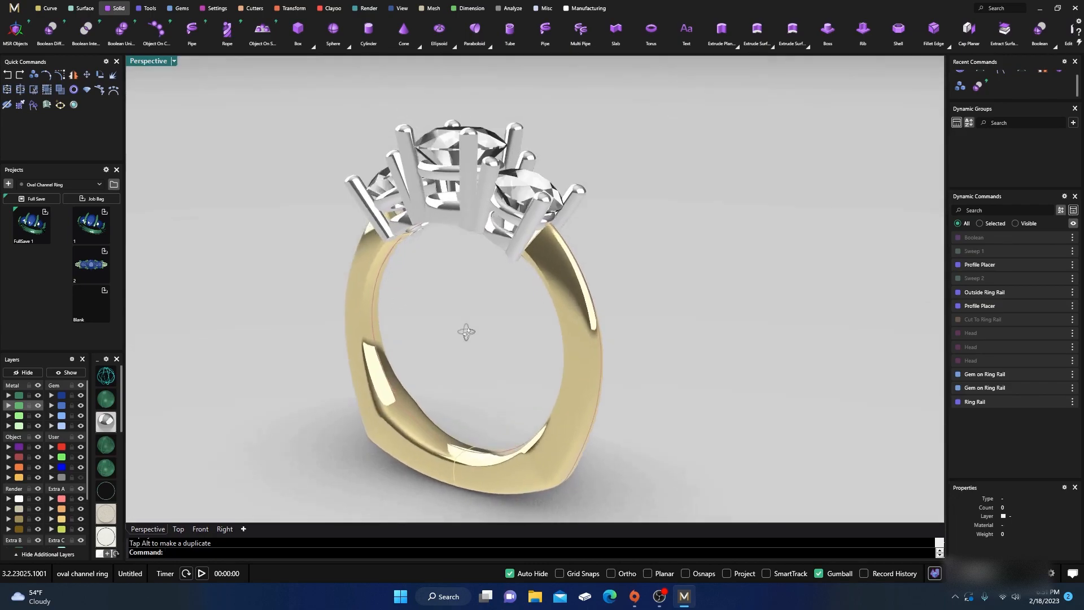
Select all three gems together with the white-gold prong heads and raise them vertically off the shank
right_click(61, 396)
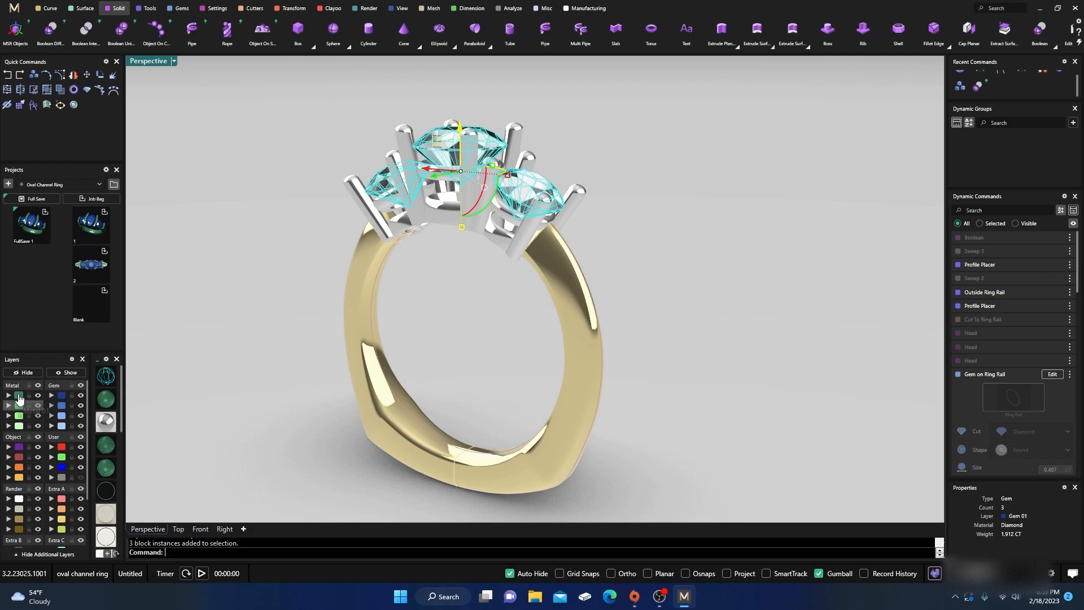
right_click(18, 406)
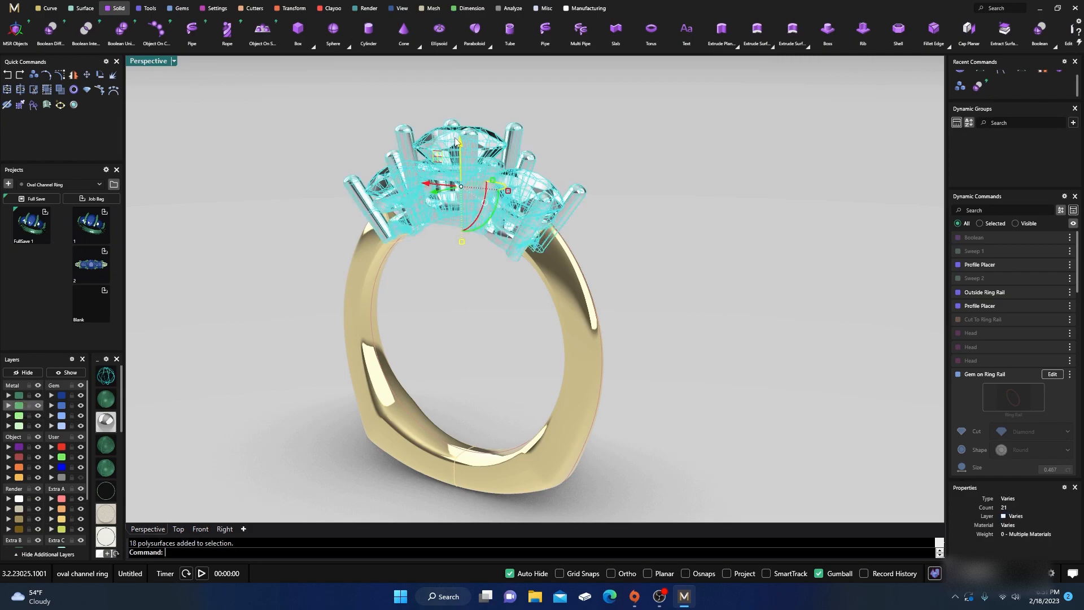
left_click_drag(459, 146, 460, 83)
left_click(472, 278)
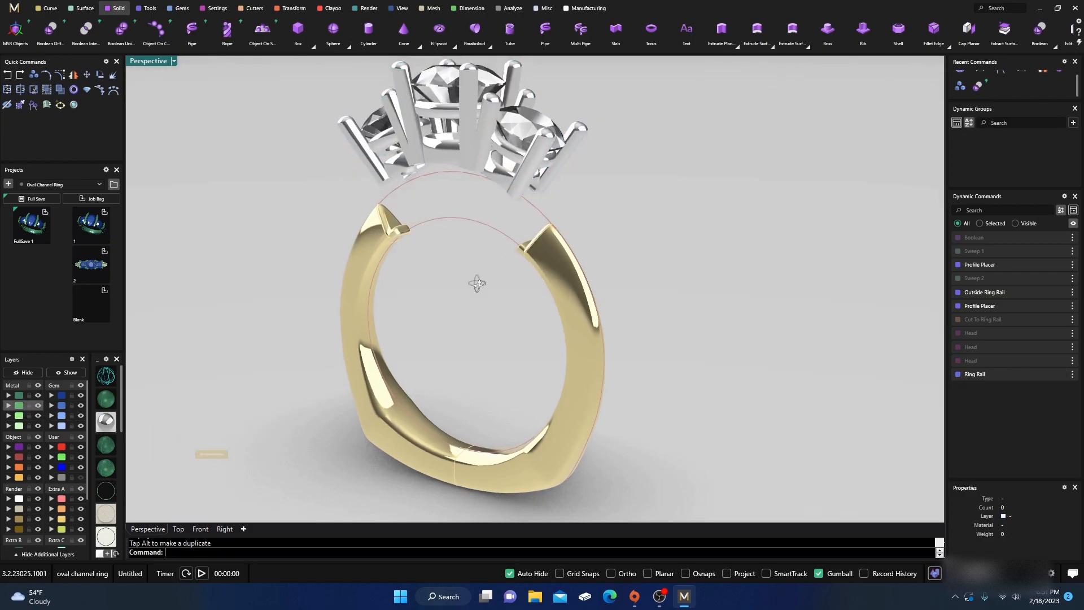